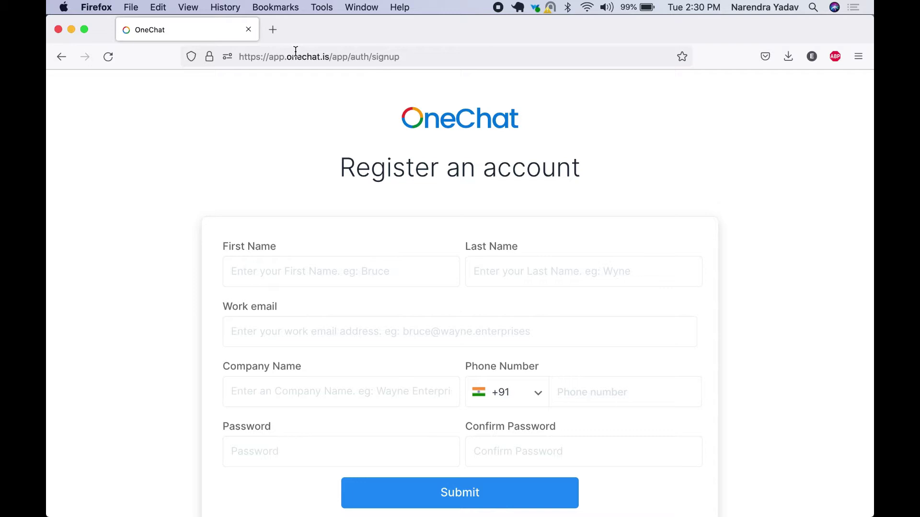
Go back from the registration form to the OneChat login page
{"action": "left_click", "coordinate": [58, 63]}
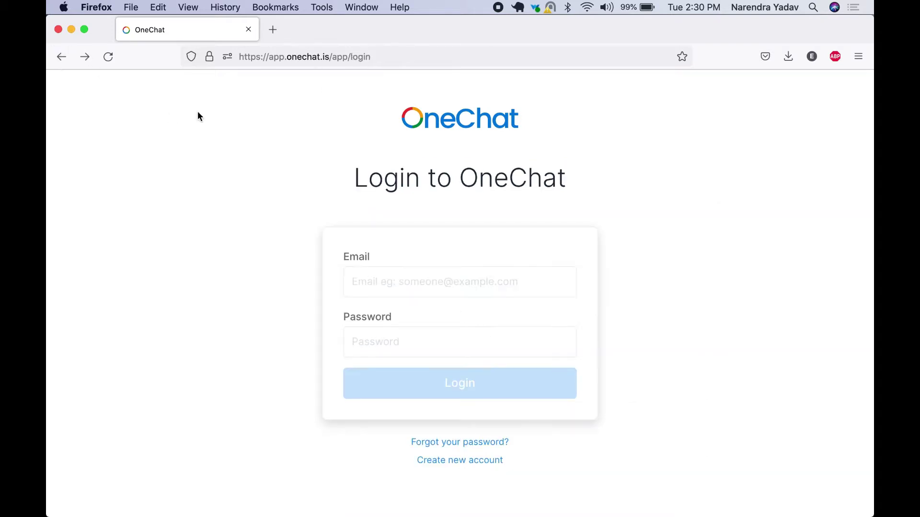
Open the registration form and enter the first name, last name and work email
{"action": "left_click", "coordinate": [471, 468]}
{"action": "scroll", "coordinate": [383, 279], "scroll_direction": "down", "scroll_amount": 2}
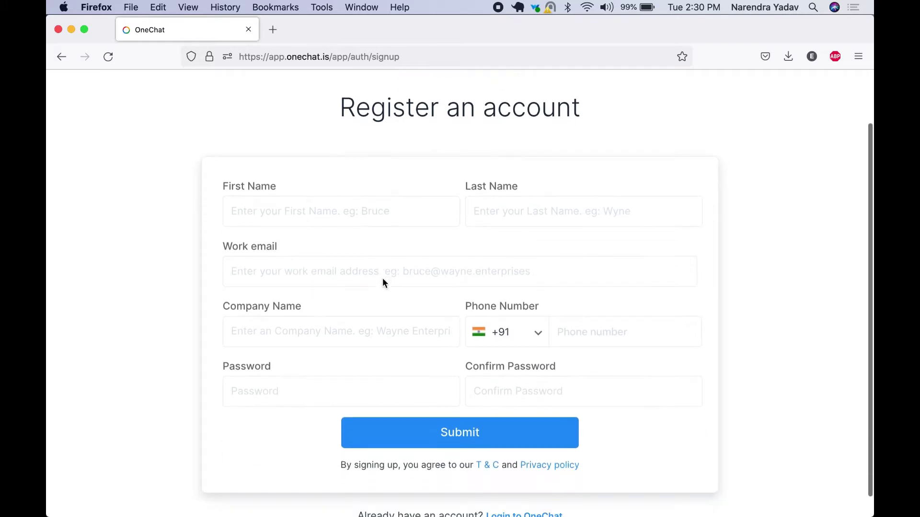
{"action": "left_click", "coordinate": [326, 208]}
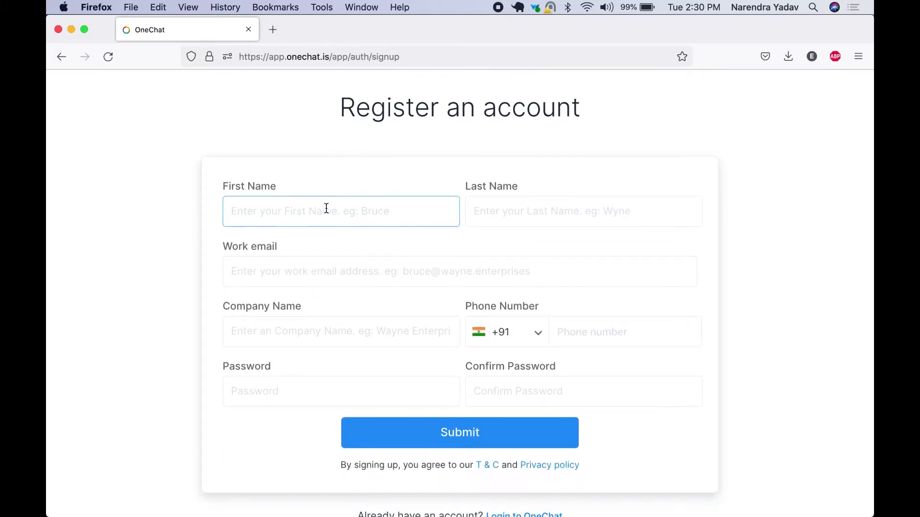
{"action": "type", "text": "John"}
{"action": "key", "text": "Tab"}
{"action": "type", "text": "Doe"}
{"action": "key", "text": "Tab"}
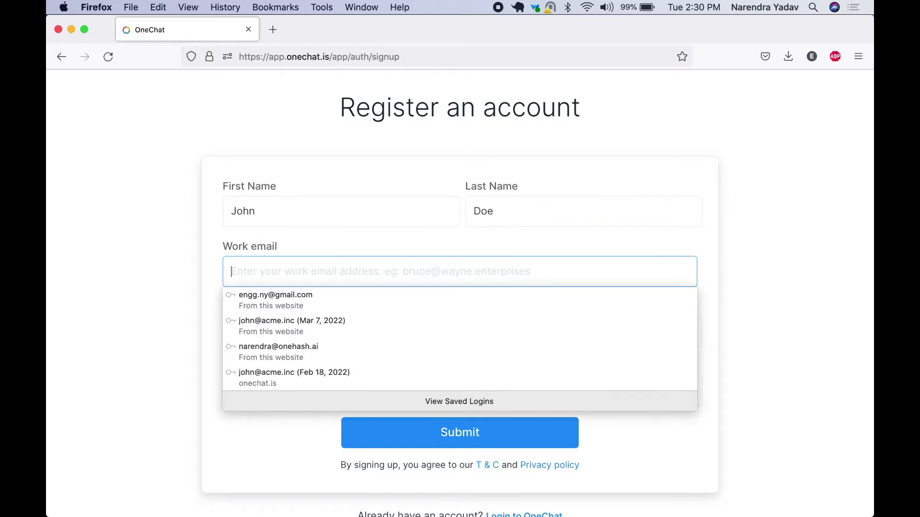
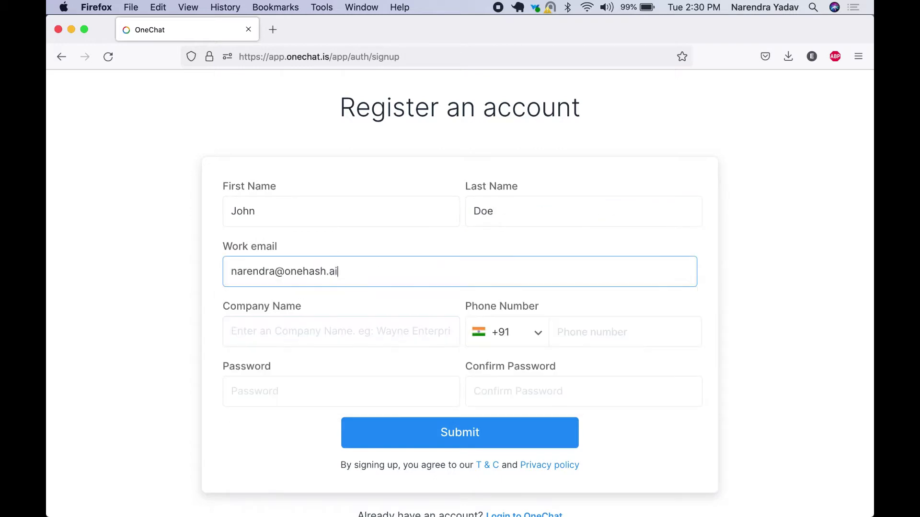
{"action": "key", "text": "Tab"}
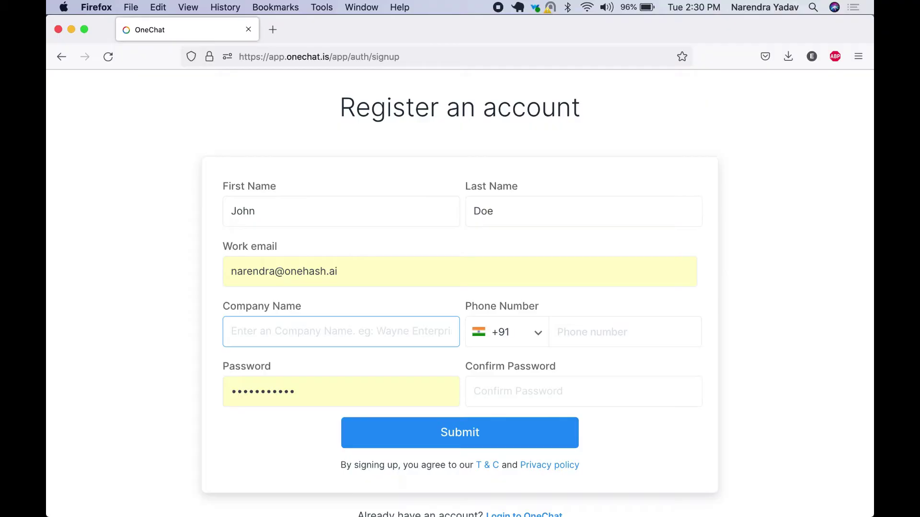
Fill in company OneHash, Inc, the phone number and password confirmation, then submit
{"action": "type", "text": "OneHash, Inc."}
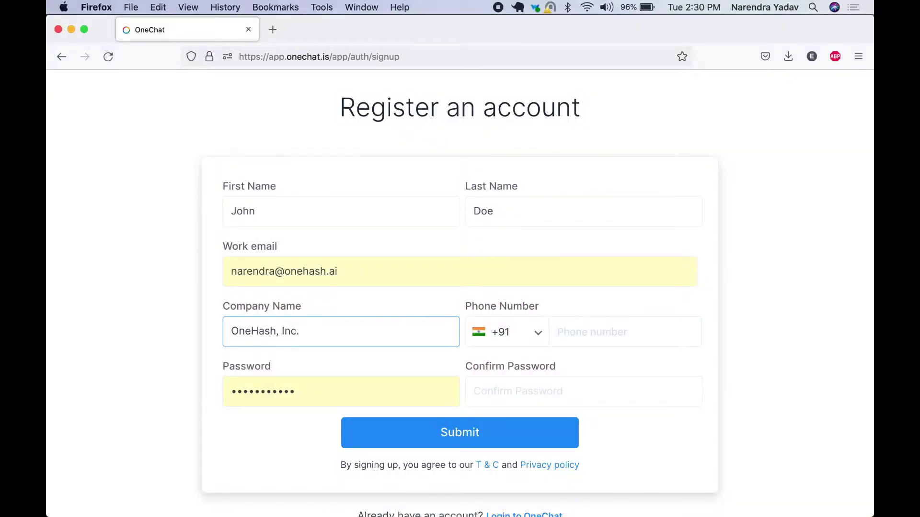
{"action": "key", "text": "Tab"}
{"action": "key", "text": "Tab"}
{"action": "type", "text": "9191"}
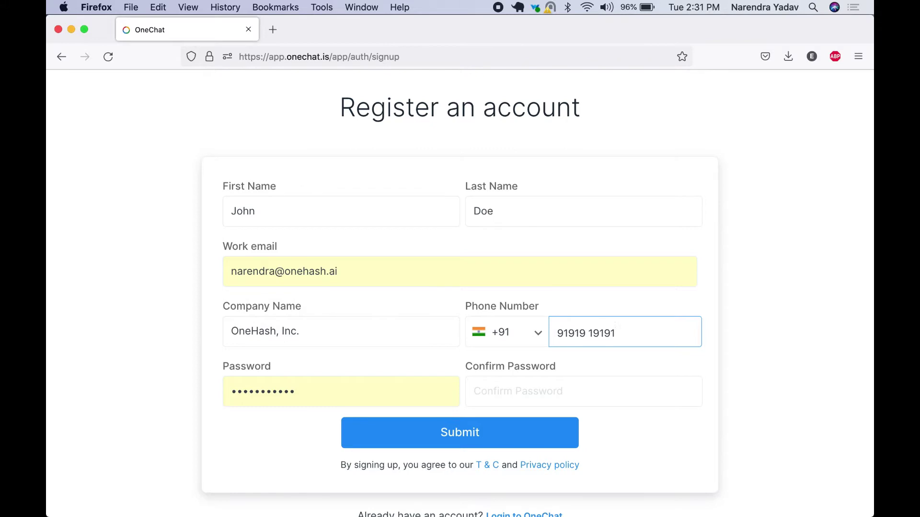
{"action": "type", "text": "919191"}
{"action": "left_click", "coordinate": [535, 386]}
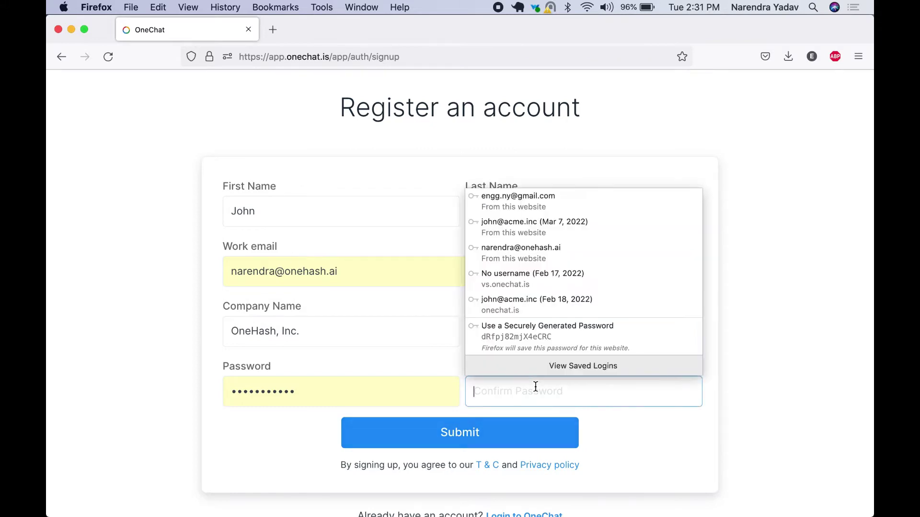
{"action": "type", "text": "************"}
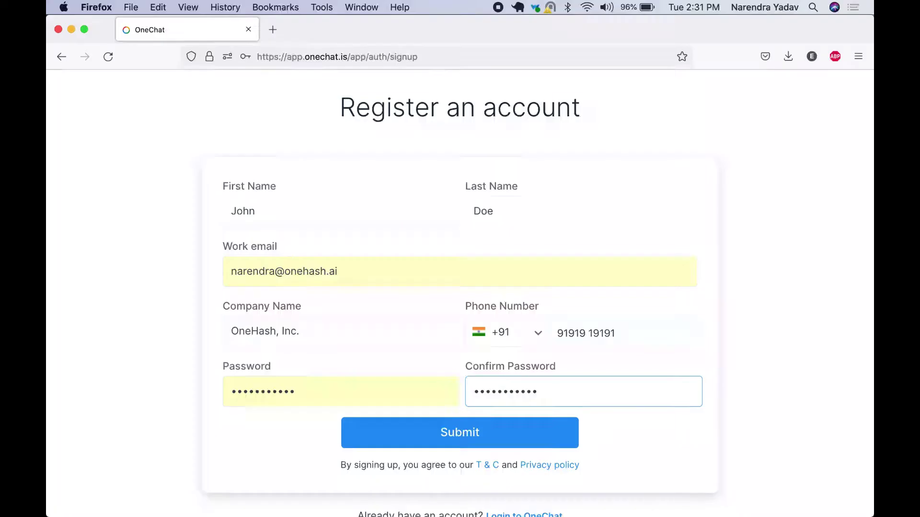
{"action": "left_click", "coordinate": [448, 434]}
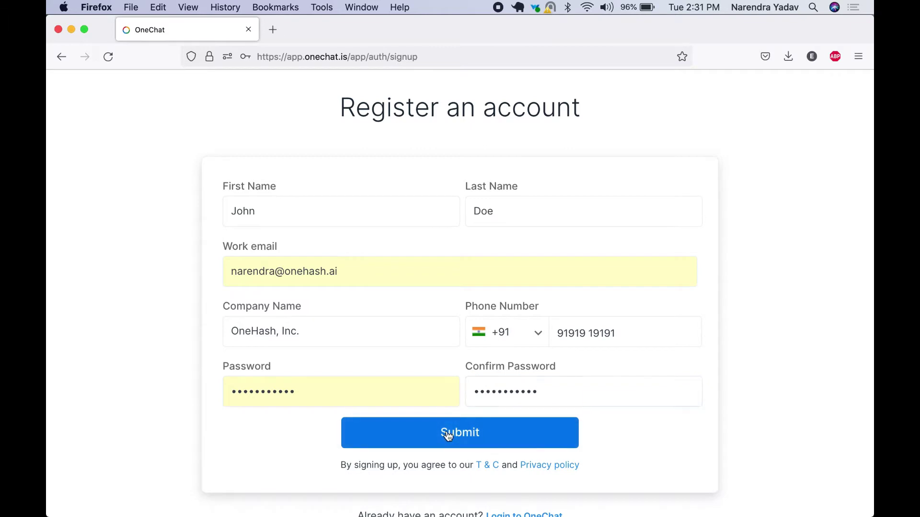
Make the work email unique after the duplicate error and resubmit the registration
{"action": "left_click", "coordinate": [273, 271]}
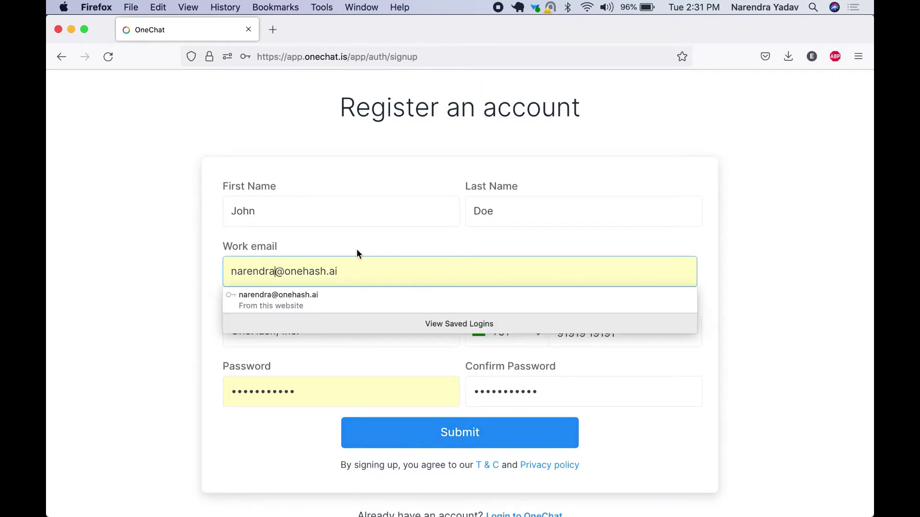
{"action": "type", "text": "+13"}
{"action": "key", "text": "Return"}
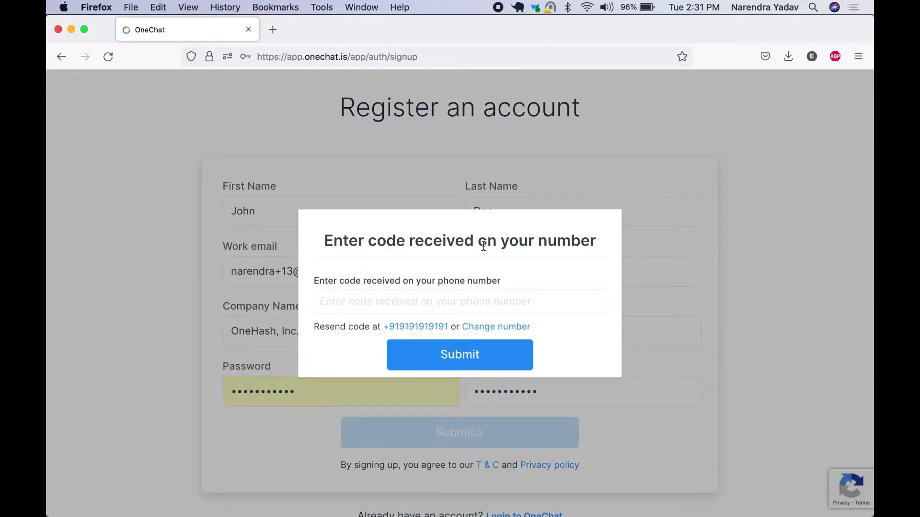
Enter the phone verification code and submit it to create the account
{"action": "left_click", "coordinate": [393, 299]}
{"action": "type", "text": "123123"}
{"action": "left_click", "coordinate": [469, 362]}
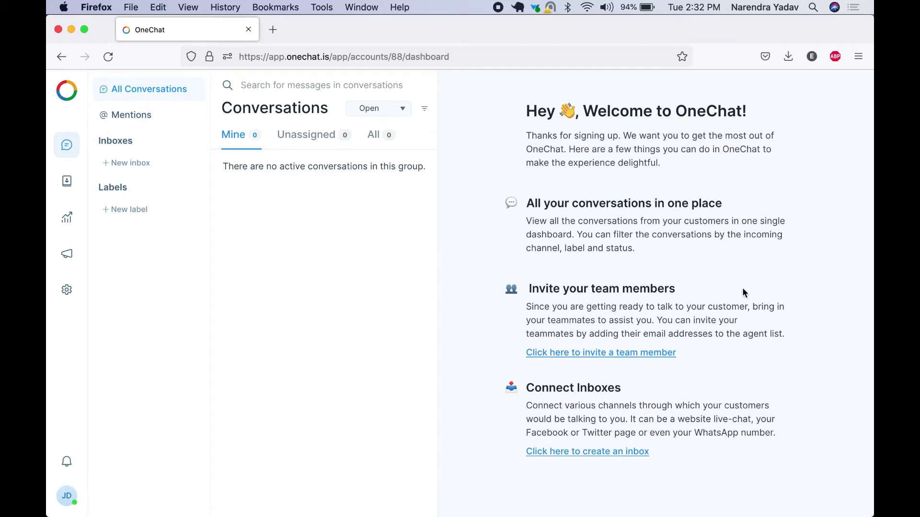
Add a new agent with their name, the Agent role and their email address
{"action": "left_click", "coordinate": [615, 355]}
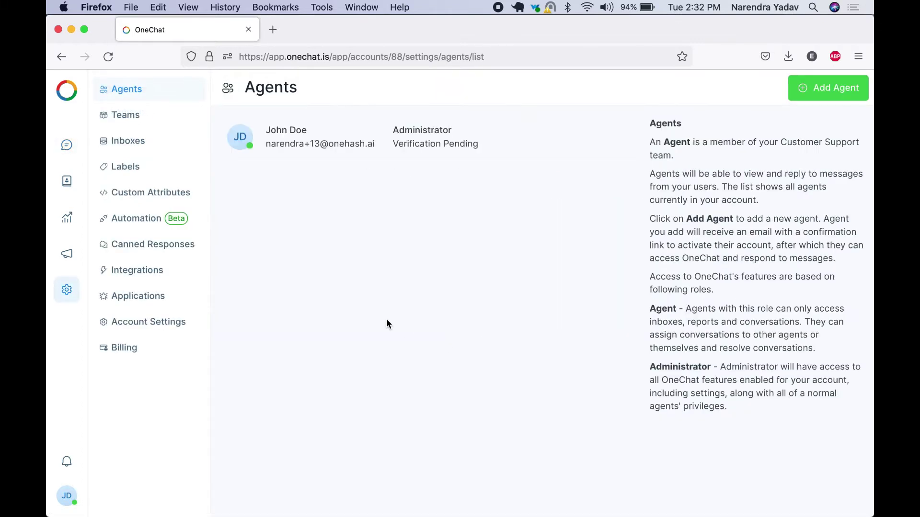
{"action": "left_click", "coordinate": [815, 87]}
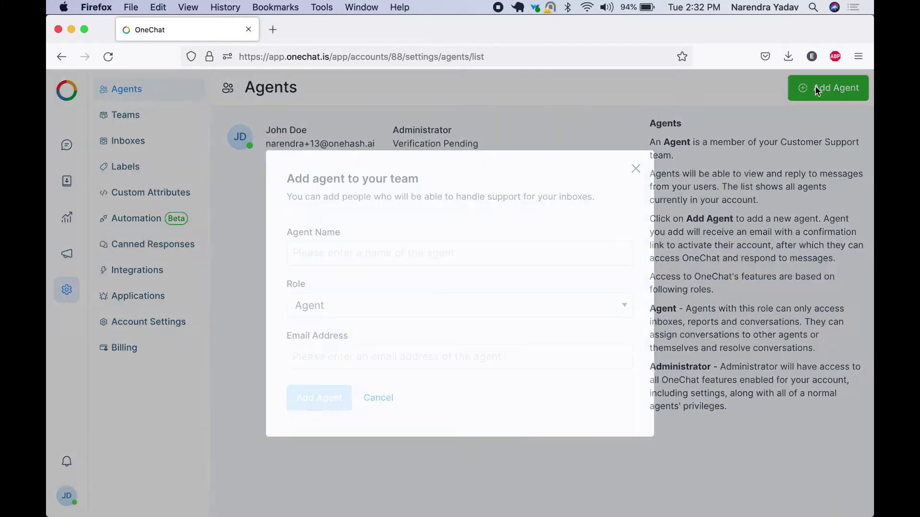
{"action": "left_click", "coordinate": [316, 245]}
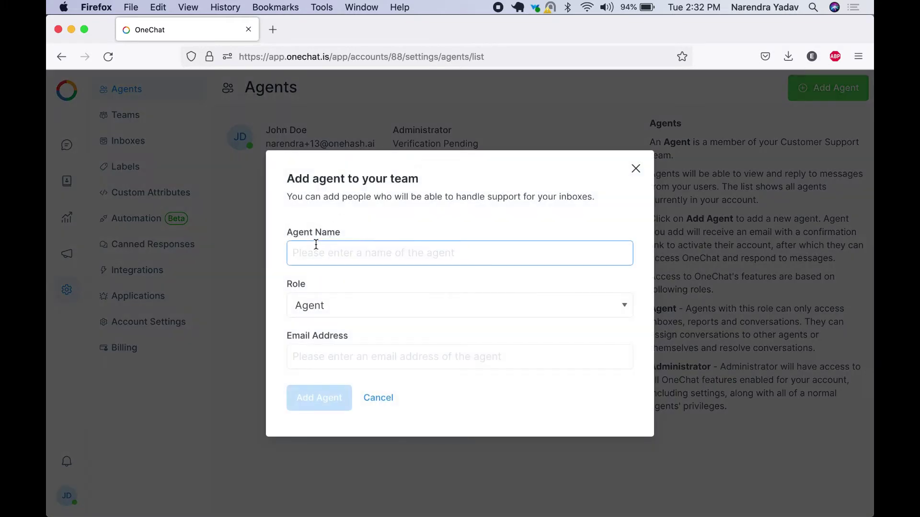
{"action": "type", "text": "Roy"}
{"action": "left_click", "coordinate": [350, 305]}
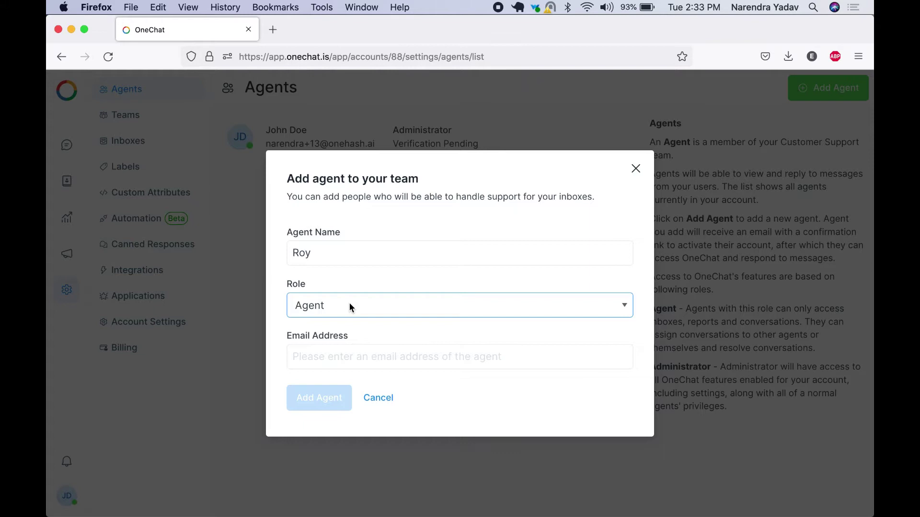
{"action": "left_click", "coordinate": [349, 357]}
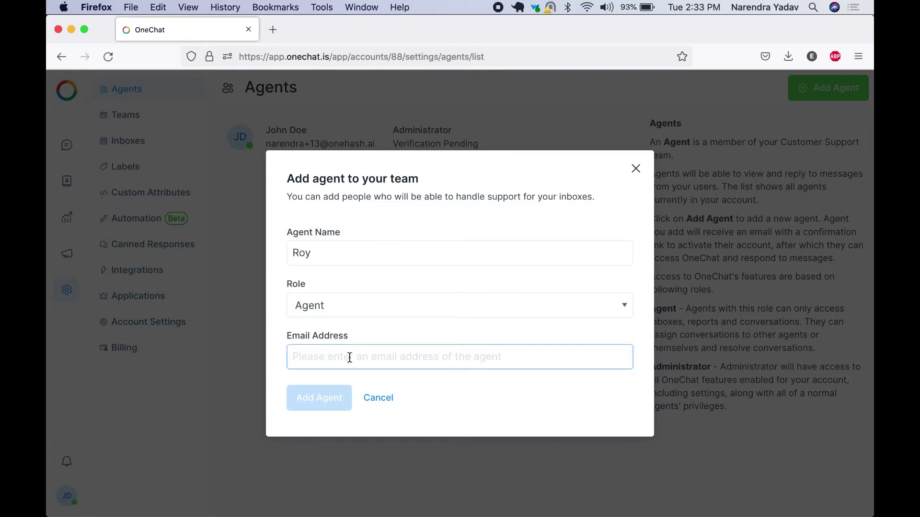
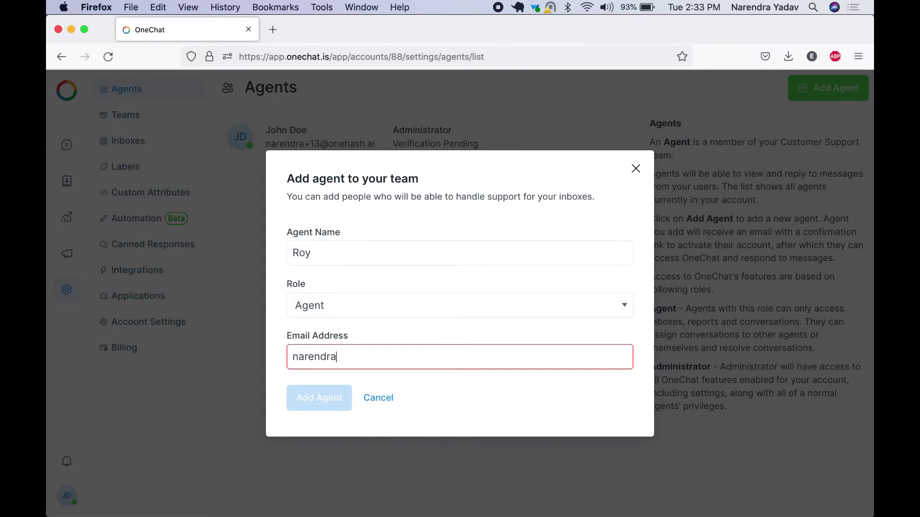
{"action": "left_click", "coordinate": [324, 404]}
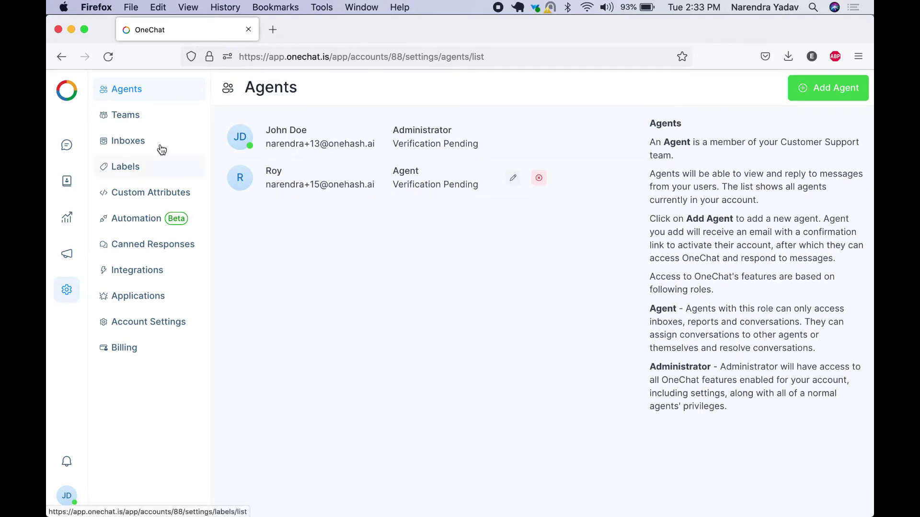
Start a new inbox and look over the WhatsApp channel's API providers
{"action": "left_click", "coordinate": [134, 144]}
{"action": "left_click", "coordinate": [430, 223]}
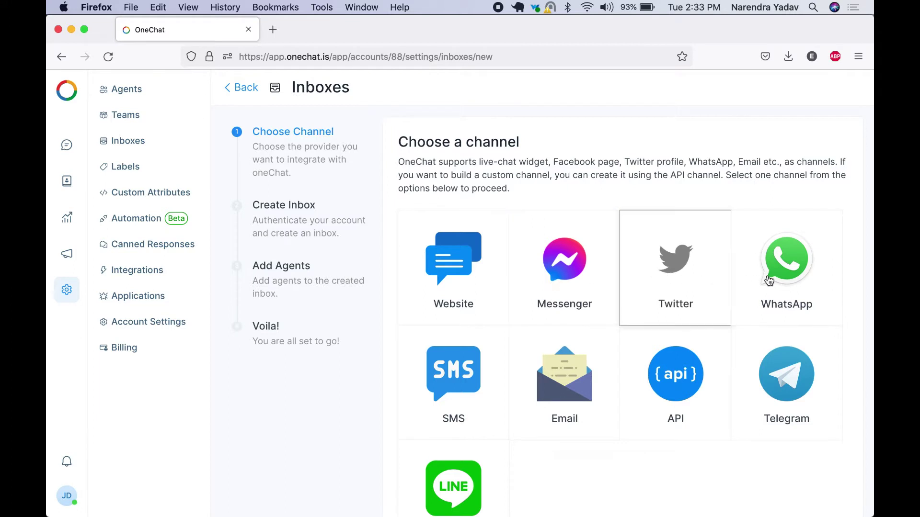
{"action": "left_click", "coordinate": [787, 280]}
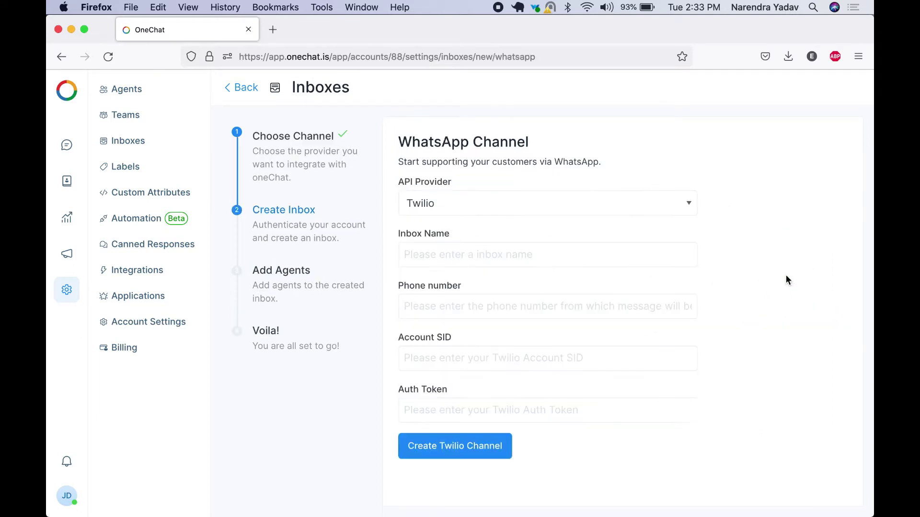
{"action": "left_click", "coordinate": [452, 200]}
{"action": "left_click", "coordinate": [364, 170]}
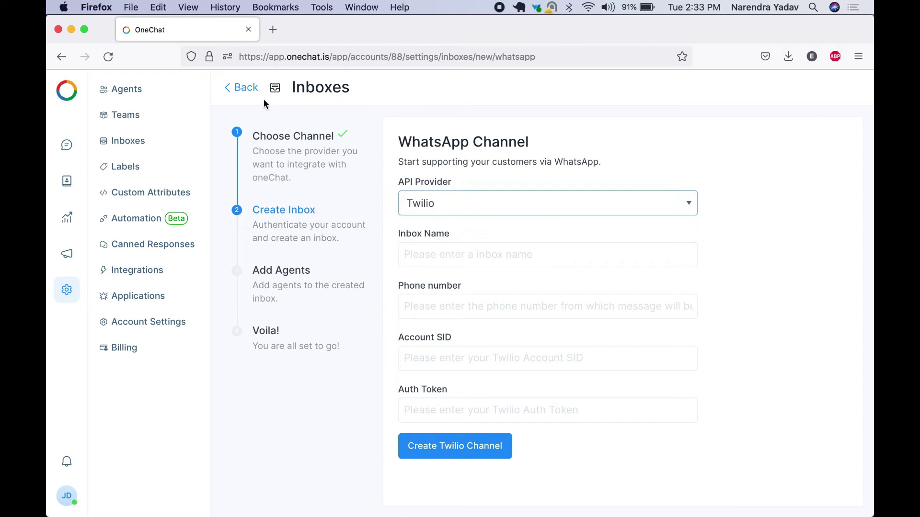
{"action": "left_click", "coordinate": [246, 87]}
Preview the SMS channel with Twilio as provider, then the Email channel
{"action": "left_click", "coordinate": [464, 384]}
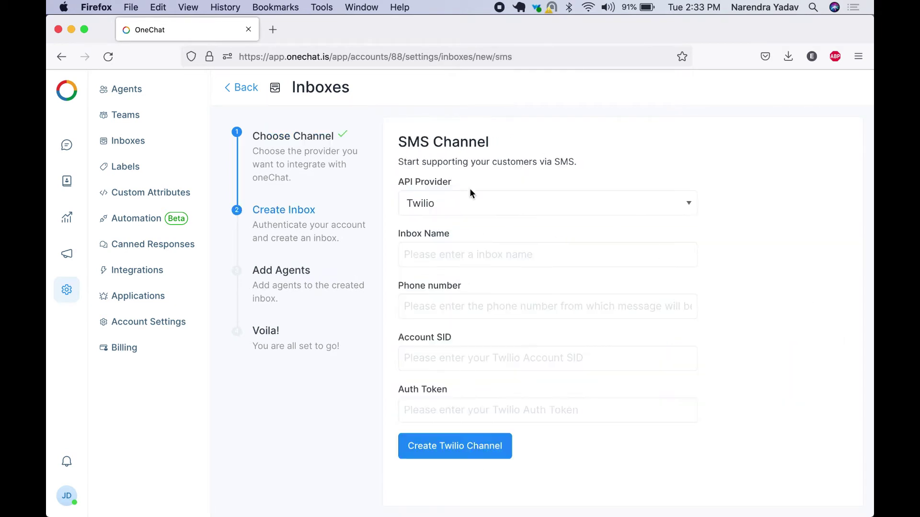
{"action": "left_click", "coordinate": [470, 196]}
{"action": "left_click", "coordinate": [485, 199]}
{"action": "left_click", "coordinate": [251, 95]}
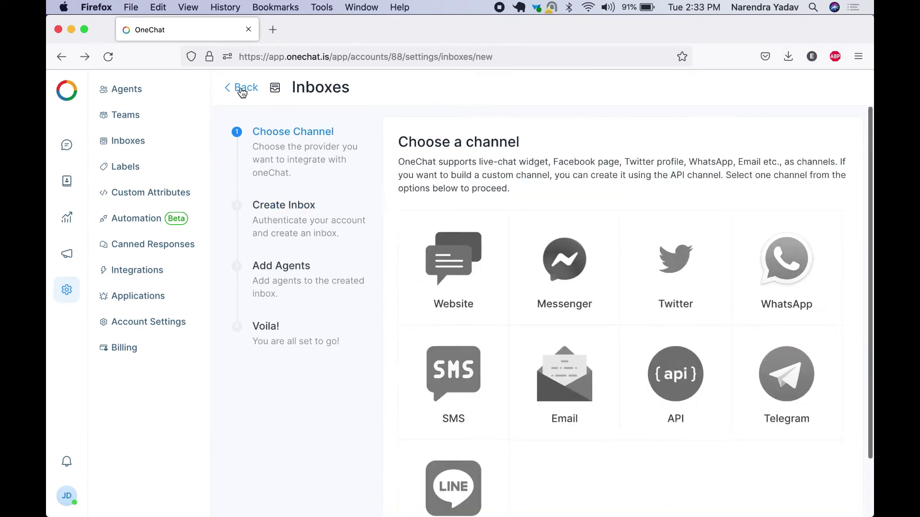
{"action": "left_click", "coordinate": [556, 402]}
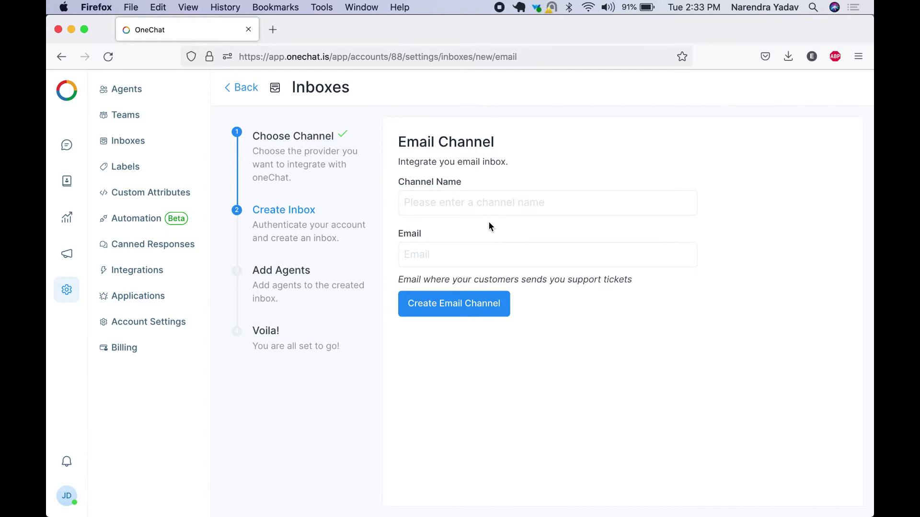
{"action": "left_click", "coordinate": [233, 88]}
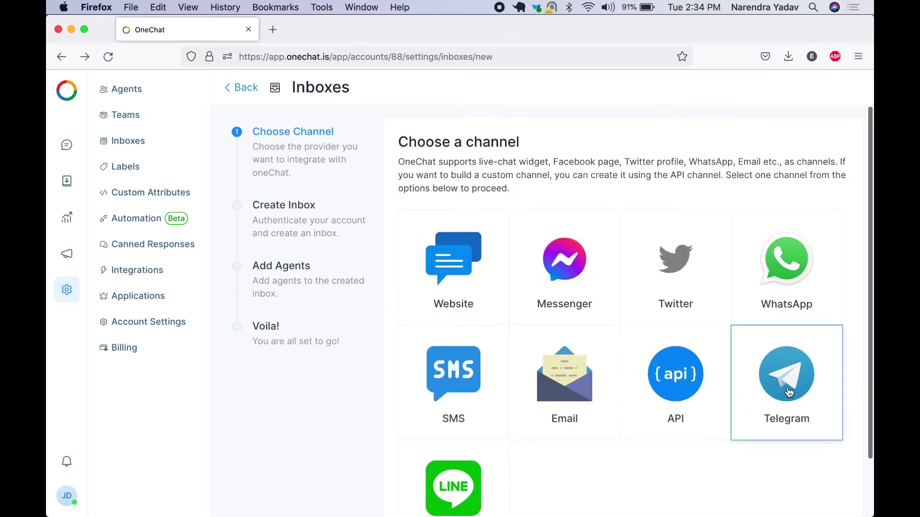
Preview the Telegram channel, then bring up the LINE channel setup form
{"action": "left_click", "coordinate": [770, 396]}
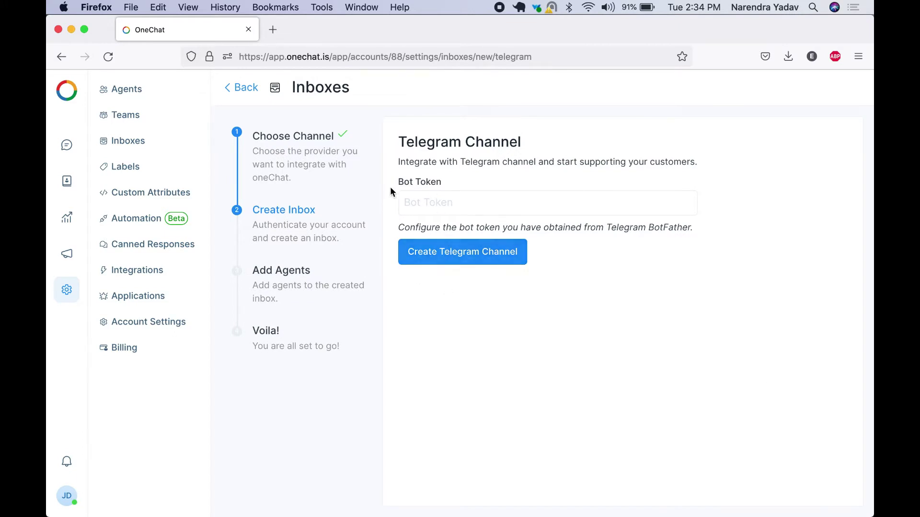
{"action": "left_click", "coordinate": [245, 89]}
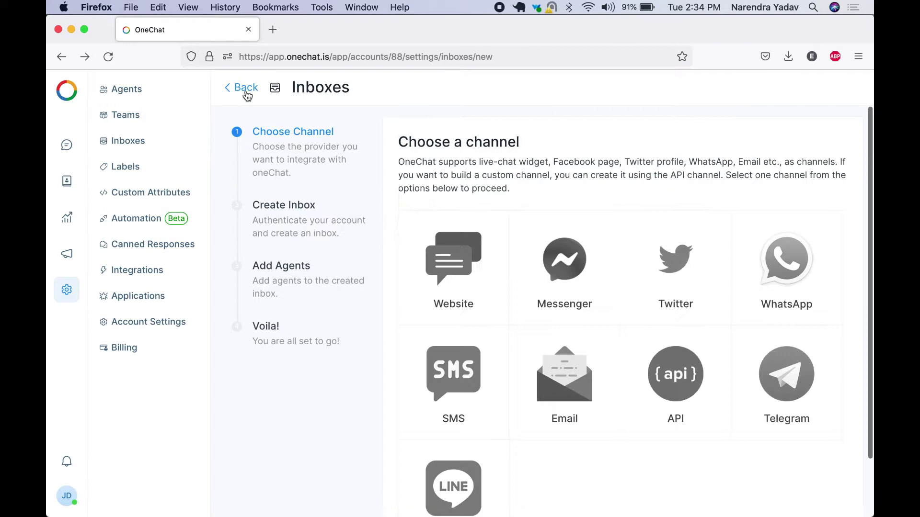
{"action": "scroll", "coordinate": [502, 462], "scroll_direction": "down", "scroll_amount": 3}
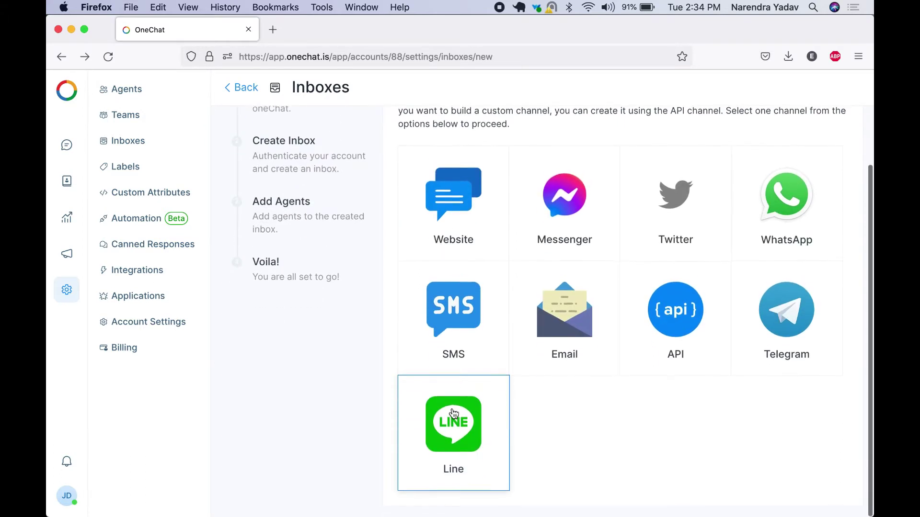
{"action": "left_click", "coordinate": [452, 412]}
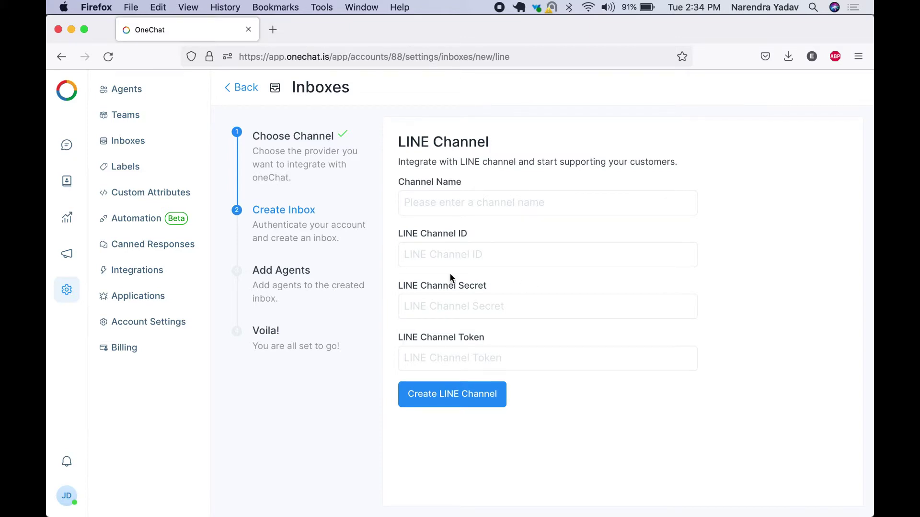
Create an Email-channel inbox named Email using the account's Gmail address
{"action": "left_click", "coordinate": [129, 140]}
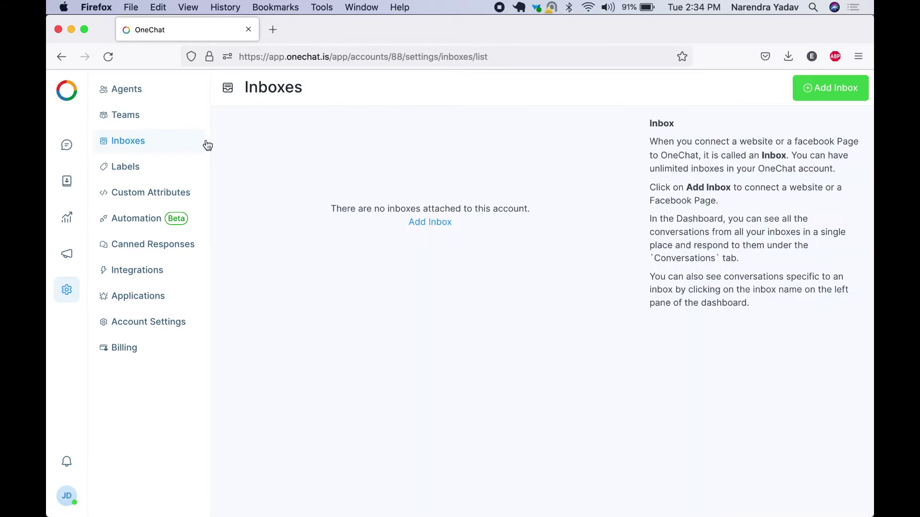
{"action": "left_click", "coordinate": [429, 223]}
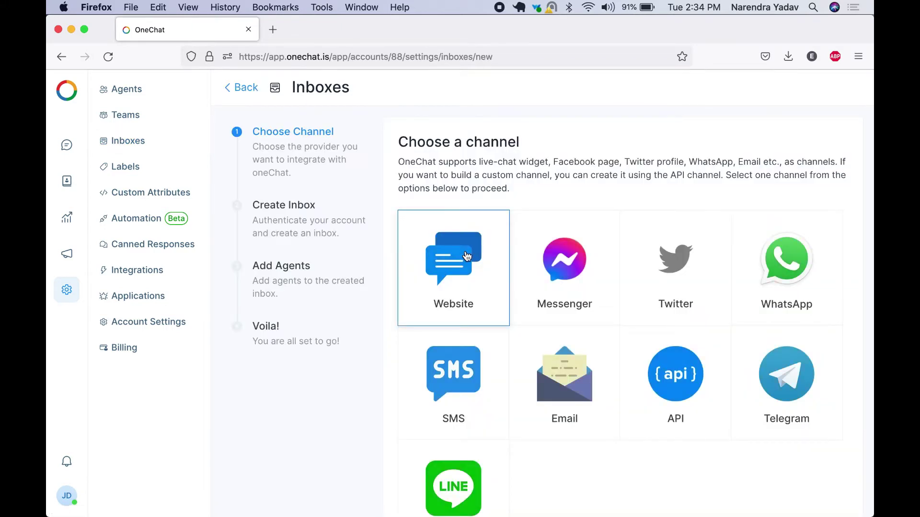
{"action": "left_click", "coordinate": [573, 377]}
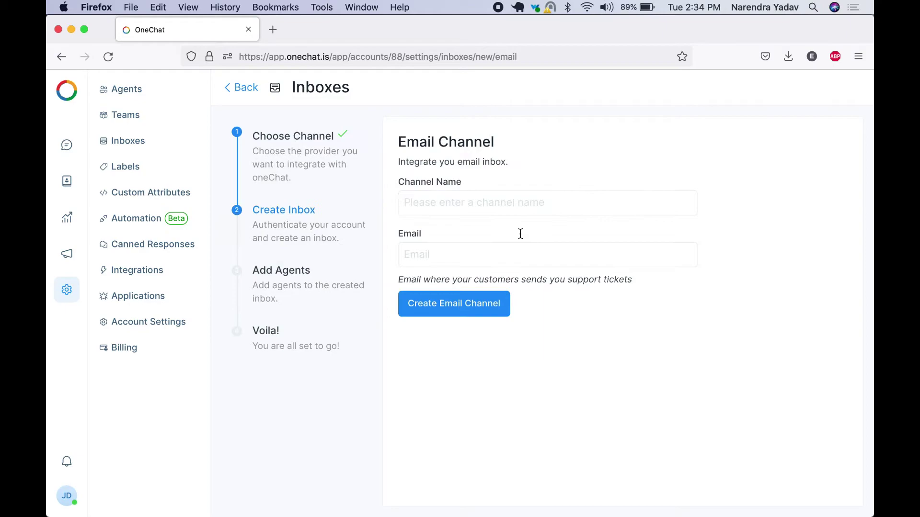
{"action": "left_click", "coordinate": [497, 199]}
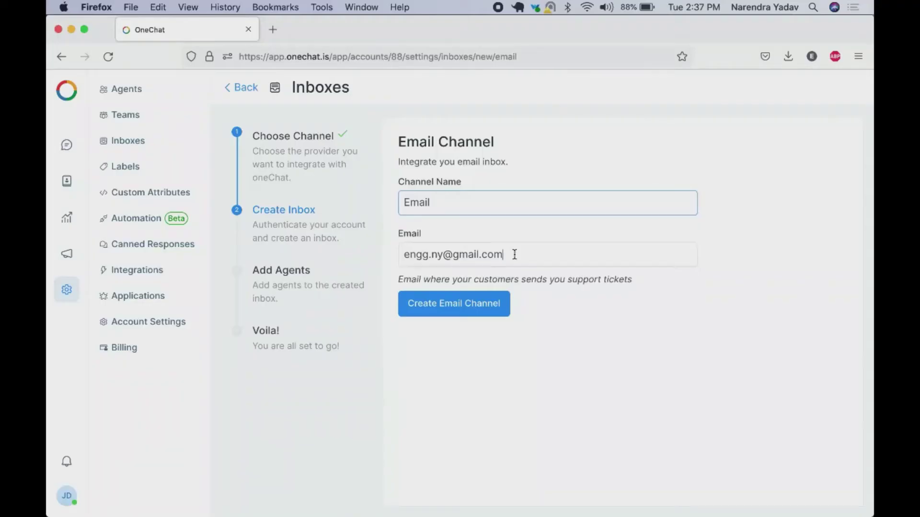
{"action": "key", "text": "super+a"}
{"action": "key", "text": "BackSpace"}
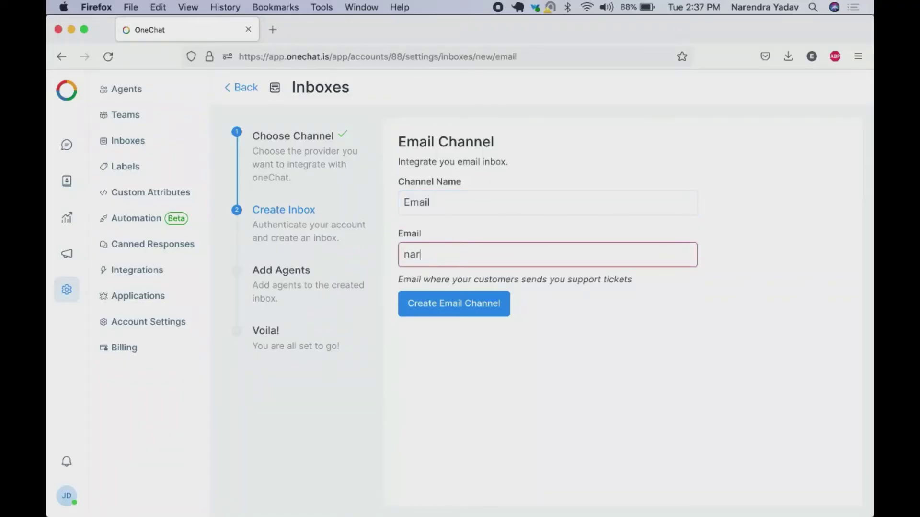
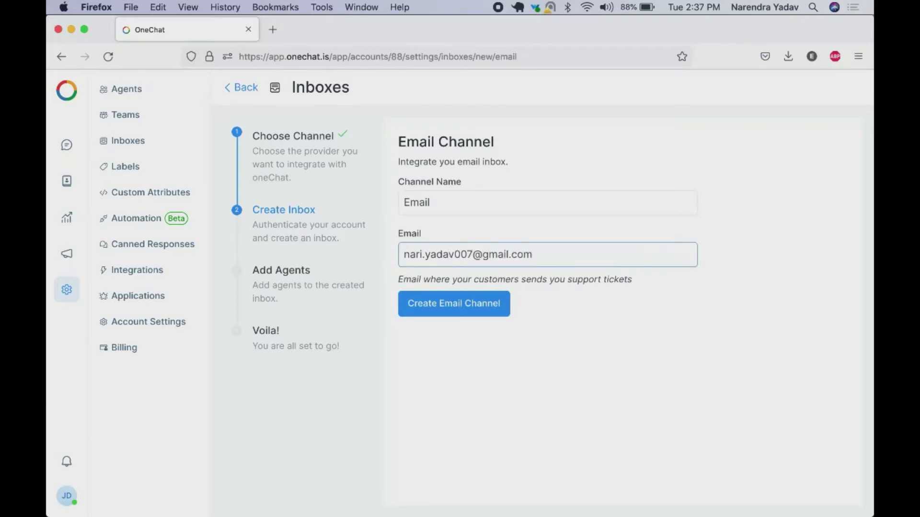
{"action": "left_click", "coordinate": [468, 308]}
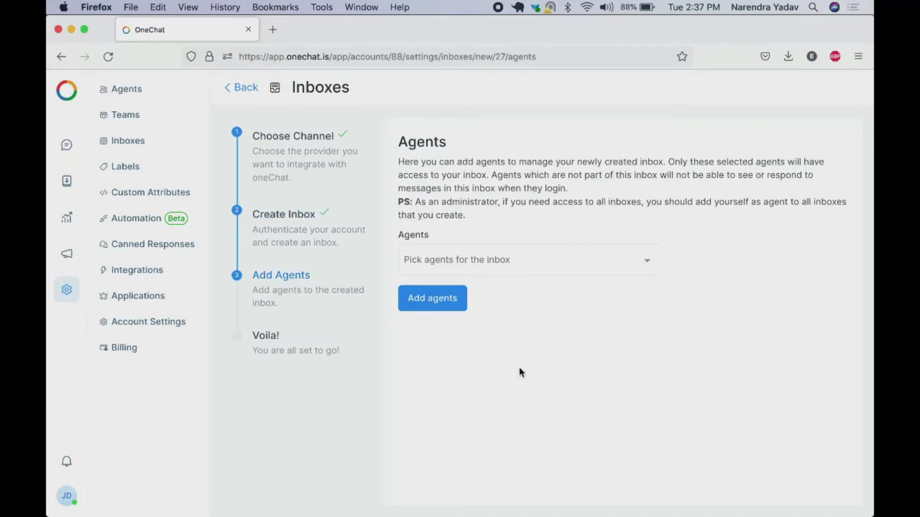
Assign both agents to the Email inbox and copy its forwarding address
{"action": "left_click", "coordinate": [513, 264]}
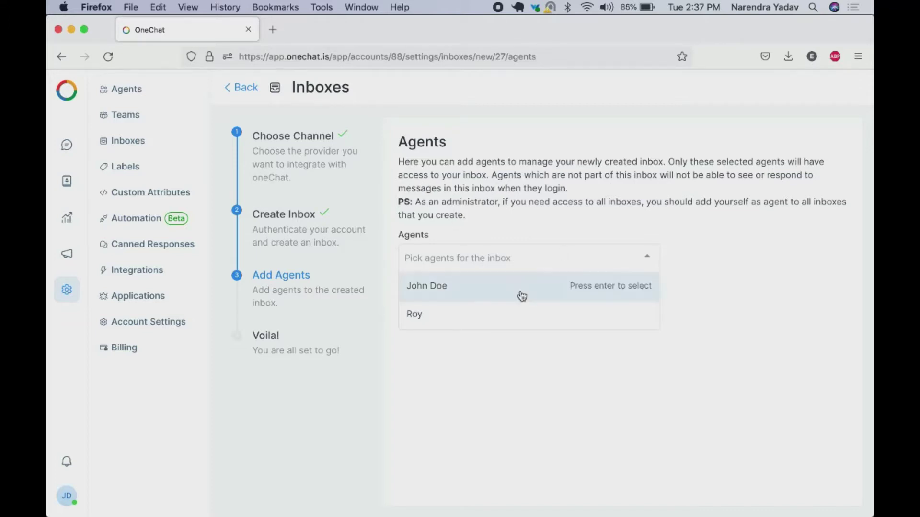
{"action": "left_click", "coordinate": [465, 289]}
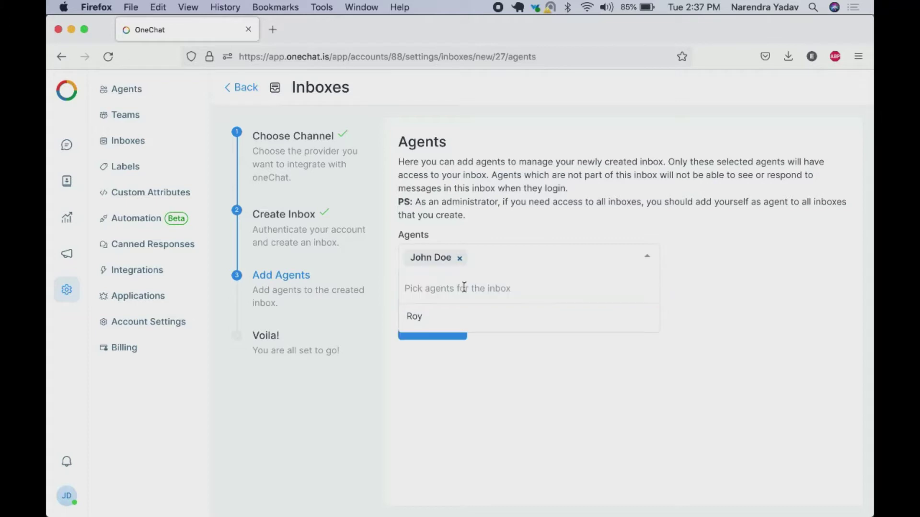
{"action": "left_click", "coordinate": [442, 316]}
{"action": "left_click", "coordinate": [520, 346]}
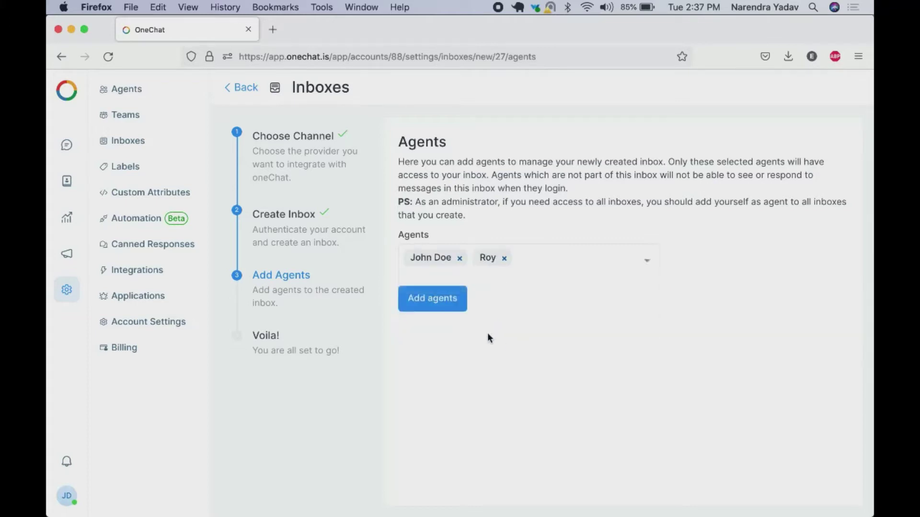
{"action": "left_click", "coordinate": [443, 302]}
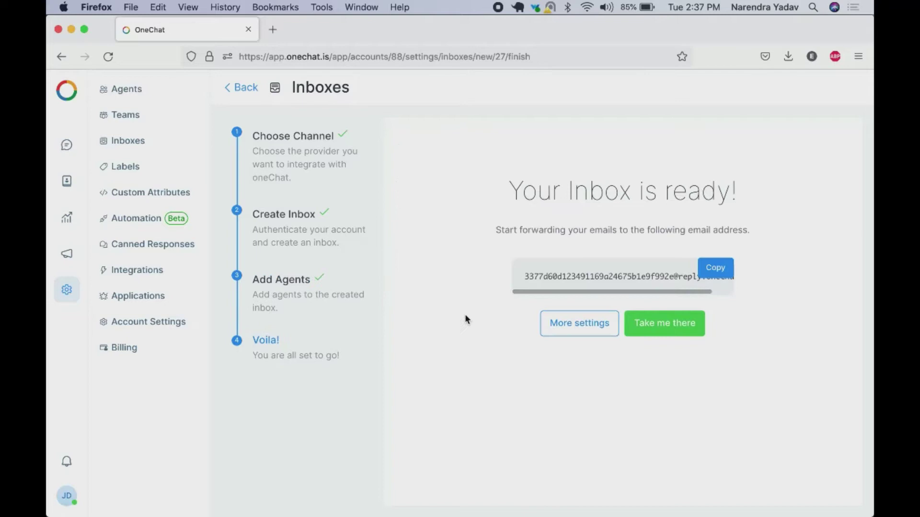
{"action": "left_click", "coordinate": [719, 271]}
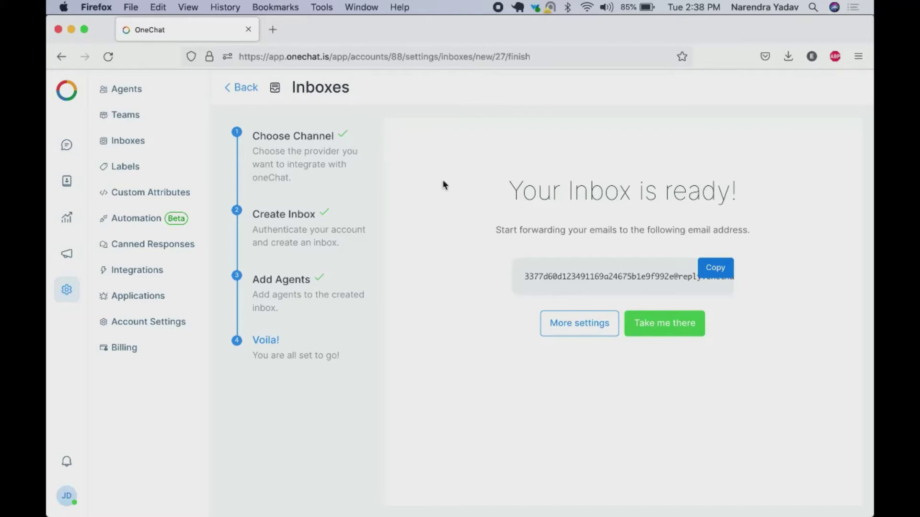
Open the Gmail inbox in a new browser tab
{"action": "left_click", "coordinate": [278, 38]}
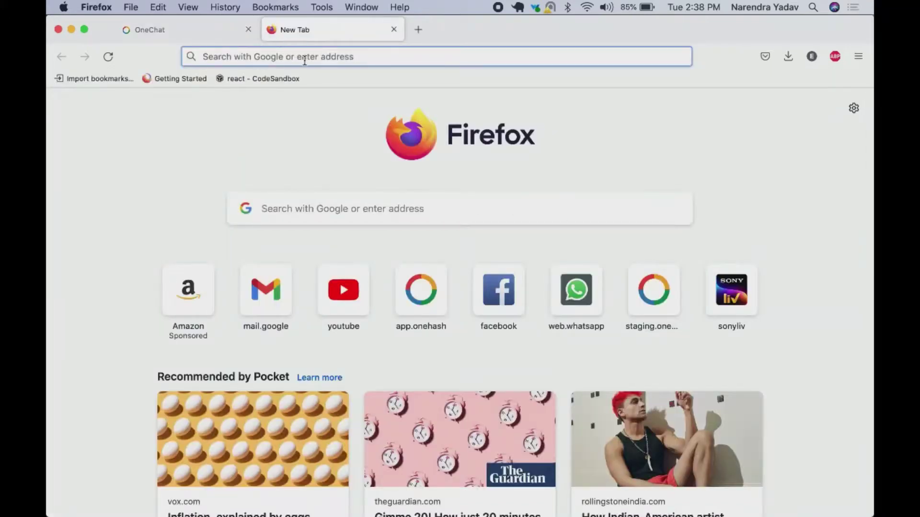
{"action": "left_click", "coordinate": [305, 58]}
{"action": "type", "text": "nari."}
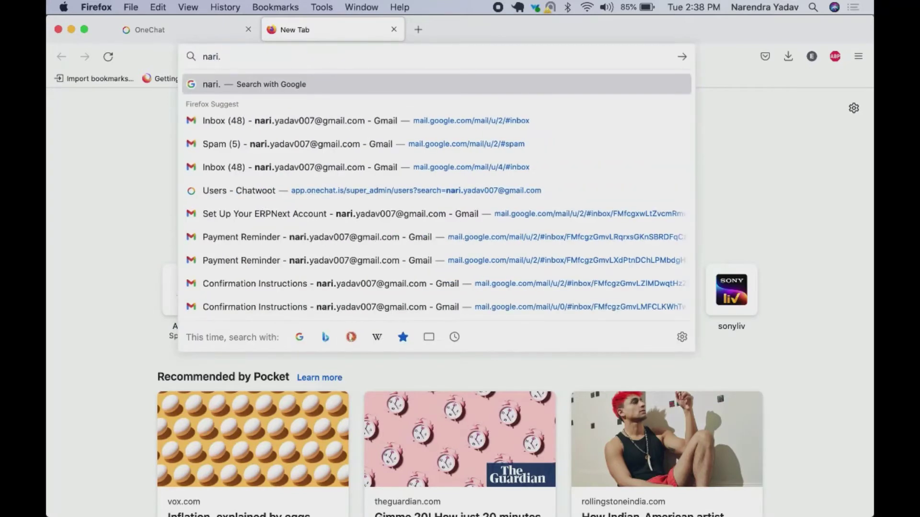
{"action": "left_click", "coordinate": [290, 123]}
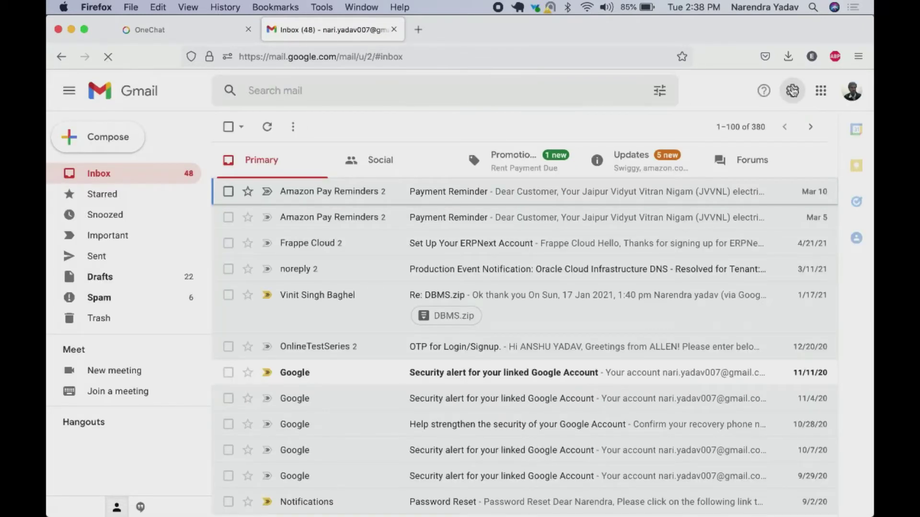
Add the copied OneChat address as a Gmail forwarding address and confirm it
{"action": "left_click", "coordinate": [794, 96]}
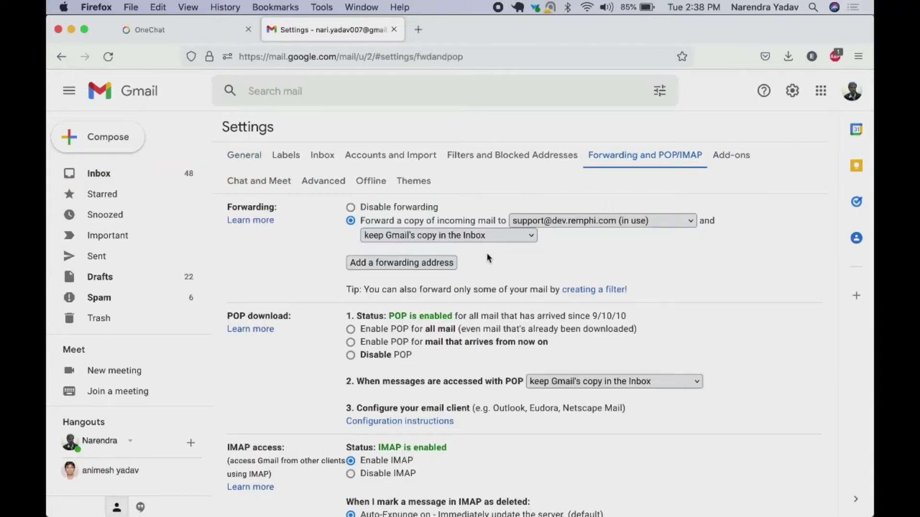
{"action": "left_click", "coordinate": [429, 265]}
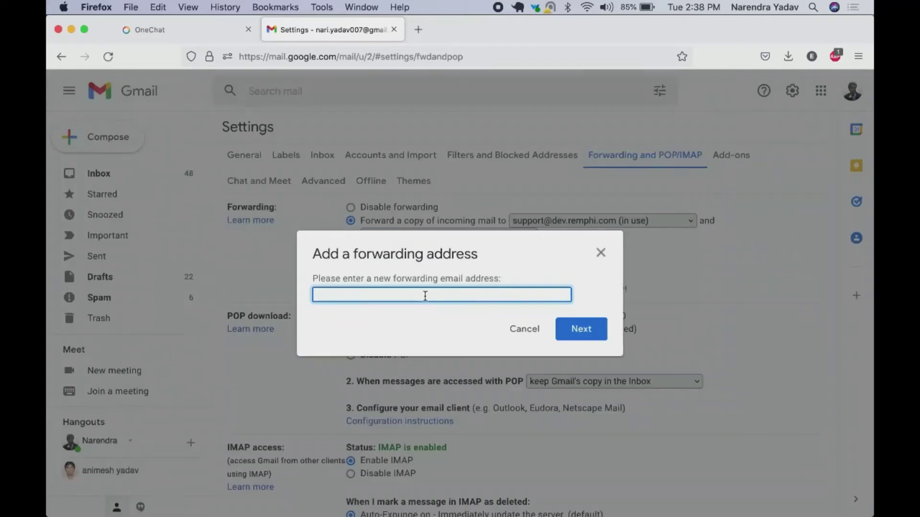
{"action": "key", "text": "super+v"}
{"action": "left_click", "coordinate": [575, 330]}
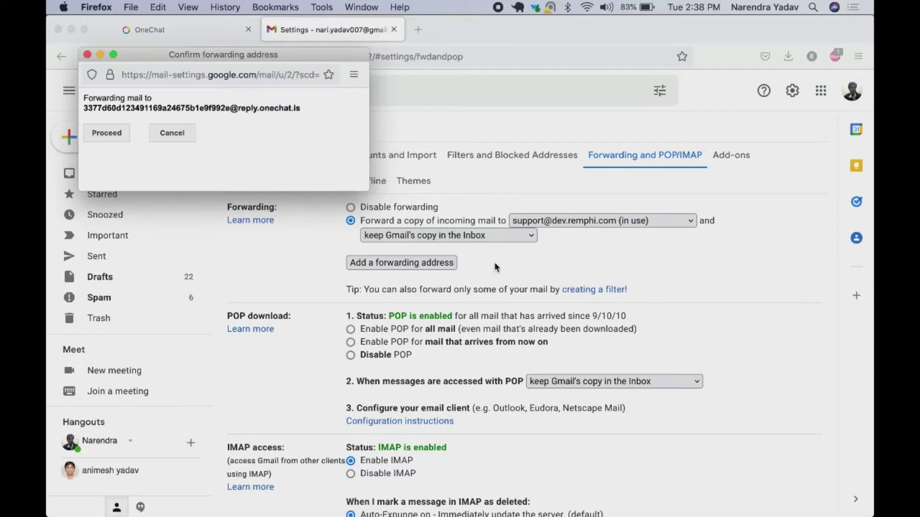
{"action": "left_click", "coordinate": [99, 136]}
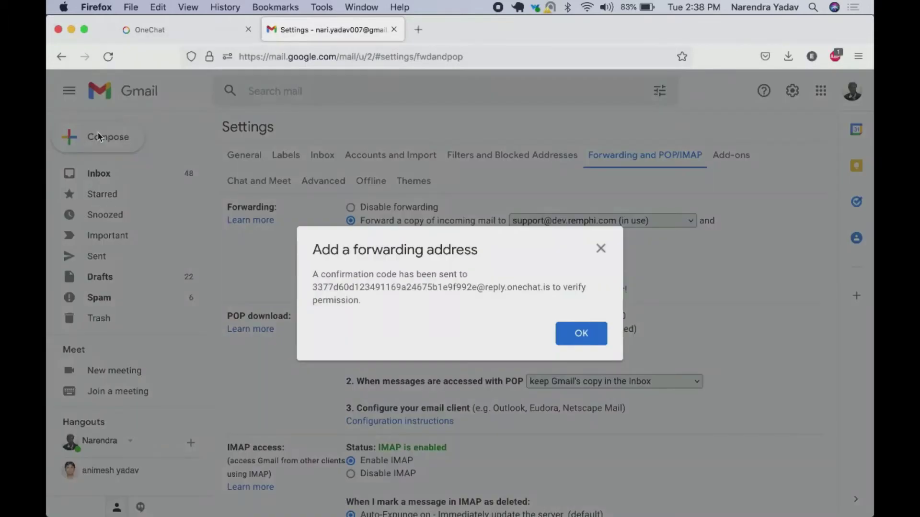
{"action": "left_click", "coordinate": [579, 340]}
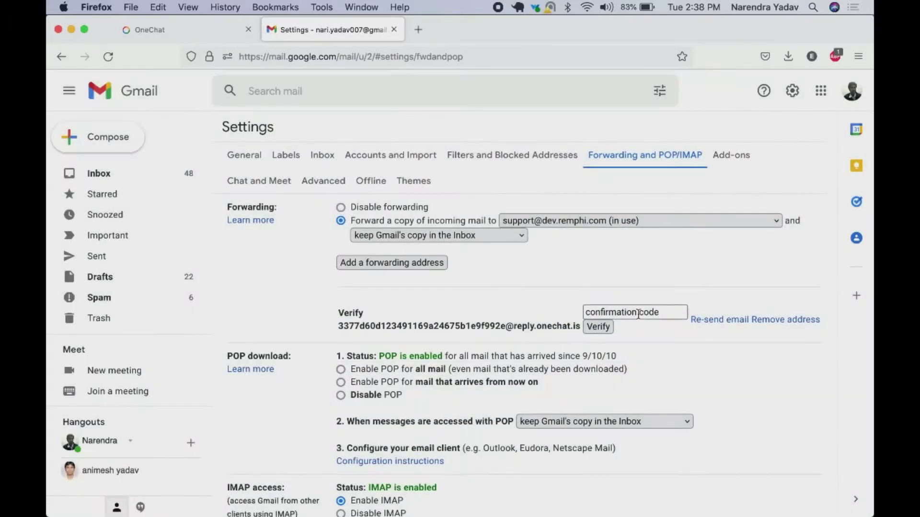
Copy the confirmation code from Gmail's message in the OneChat Email inbox
{"action": "left_click", "coordinate": [160, 30]}
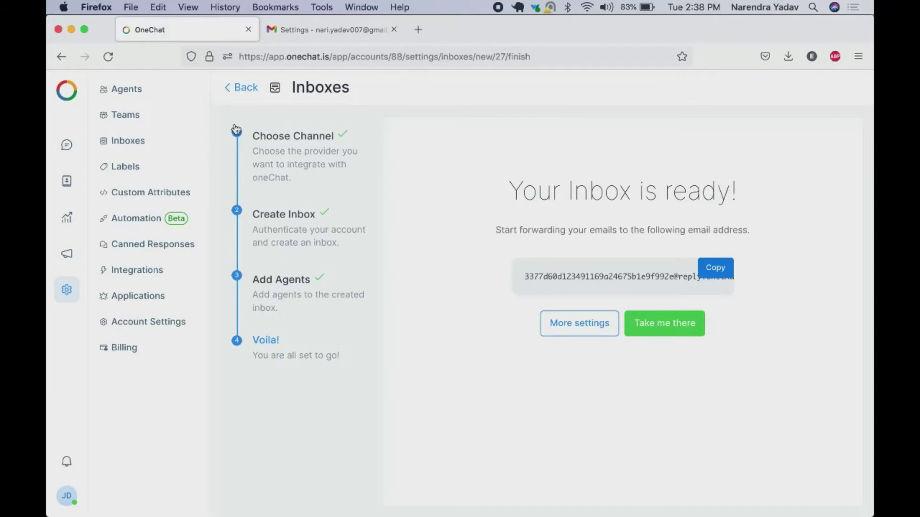
{"action": "left_click", "coordinate": [669, 334]}
{"action": "left_click", "coordinate": [246, 181]}
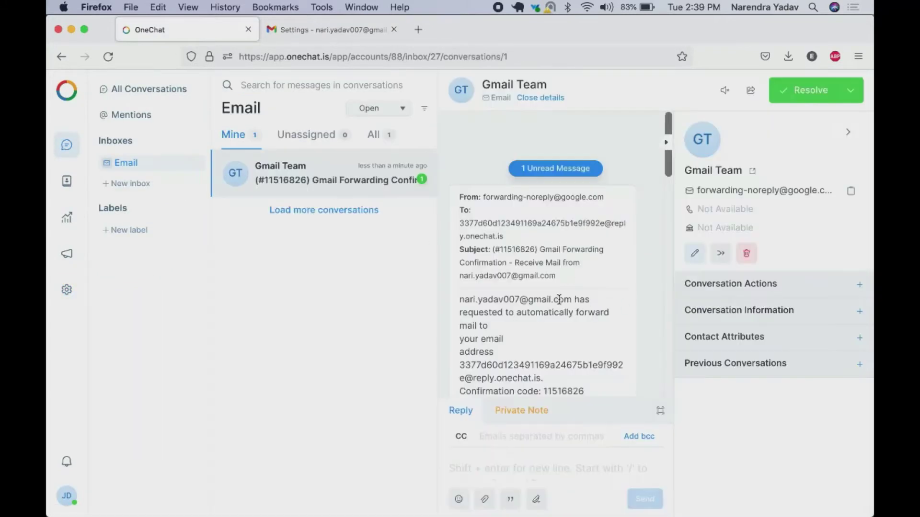
{"action": "scroll", "coordinate": [547, 338], "scroll_direction": "down", "scroll_amount": 5}
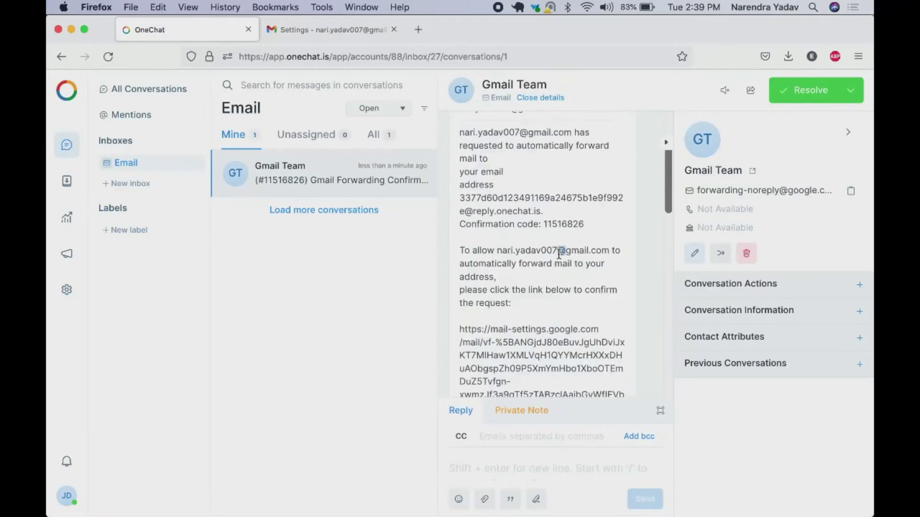
{"action": "double_click", "coordinate": [559, 224]}
{"action": "key", "text": "super+ctrl+Escape"}
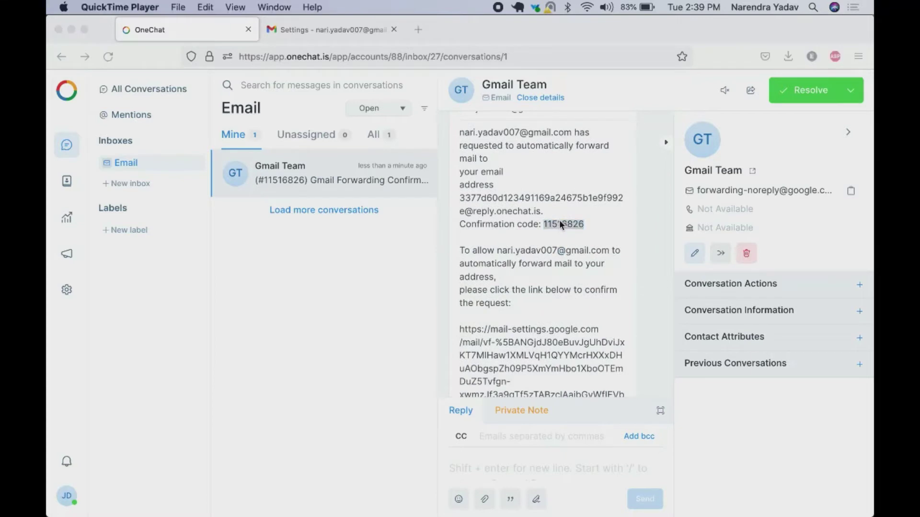
{"action": "left_click", "coordinate": [340, 32]}
Verify the forwarding address with the pasted confirmation code
{"action": "left_click", "coordinate": [647, 314]}
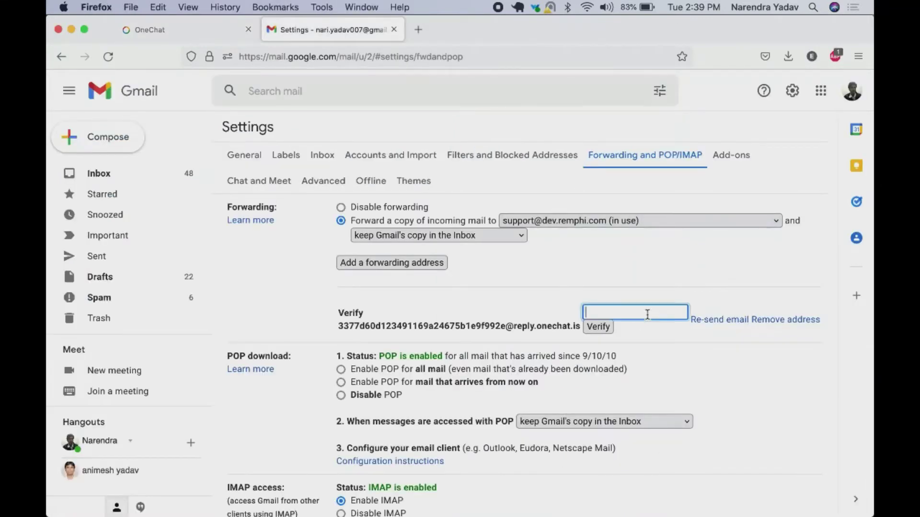
{"action": "key", "text": "super+v"}
{"action": "left_click", "coordinate": [598, 327]}
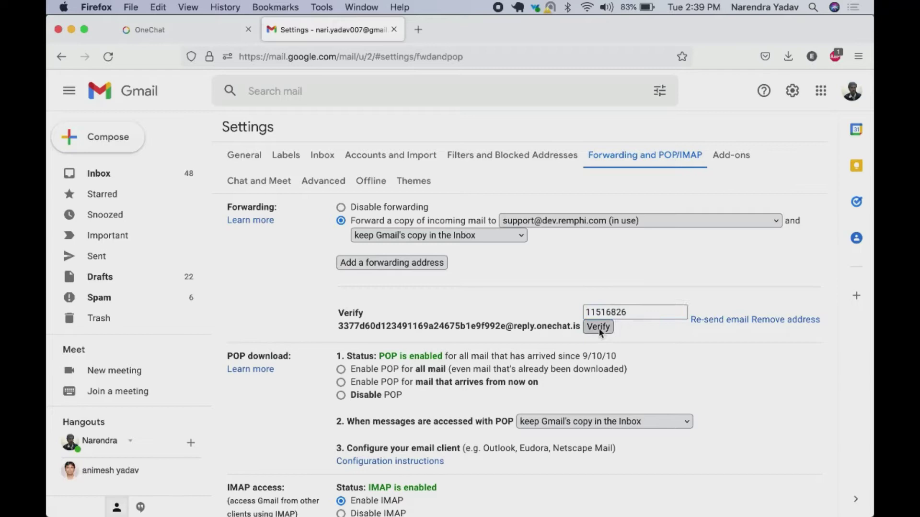
Forward incoming mail to the OneChat reply address and save the changes
{"action": "left_click", "coordinate": [620, 241]}
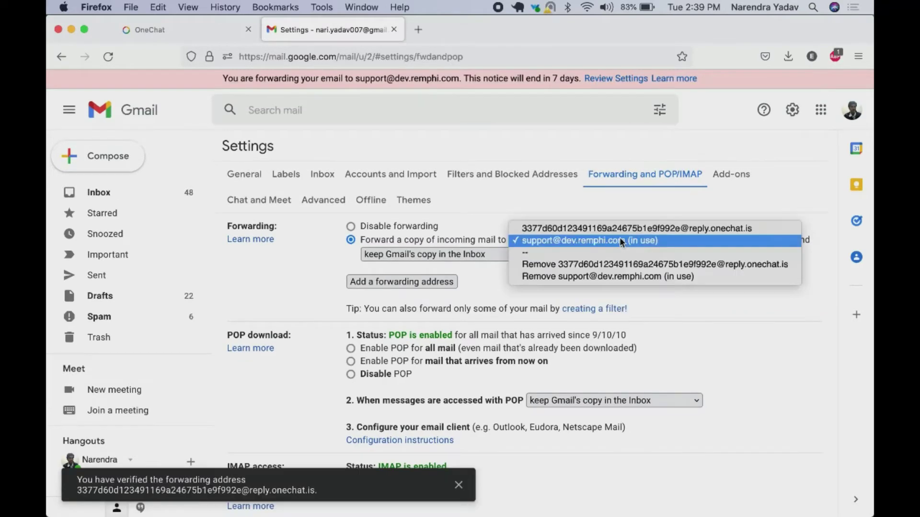
{"action": "left_click", "coordinate": [619, 229]}
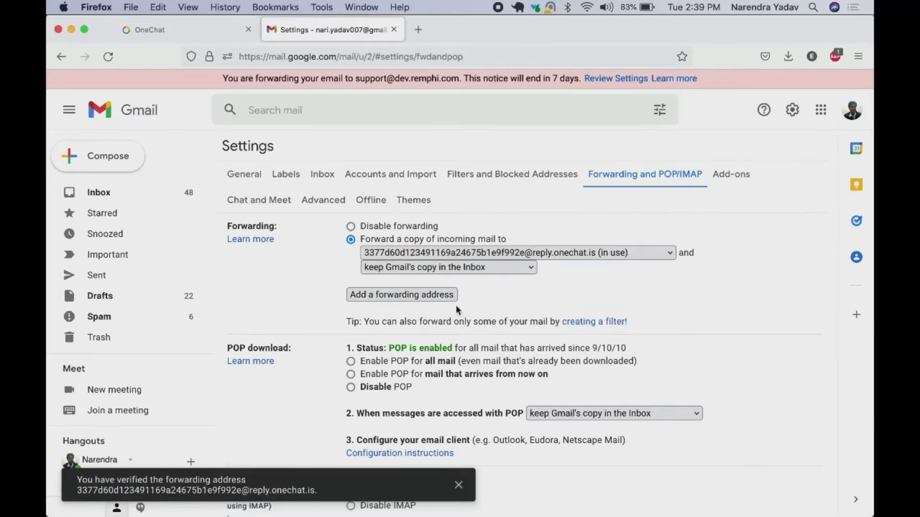
{"action": "scroll", "coordinate": [530, 318], "scroll_direction": "down", "scroll_amount": 10}
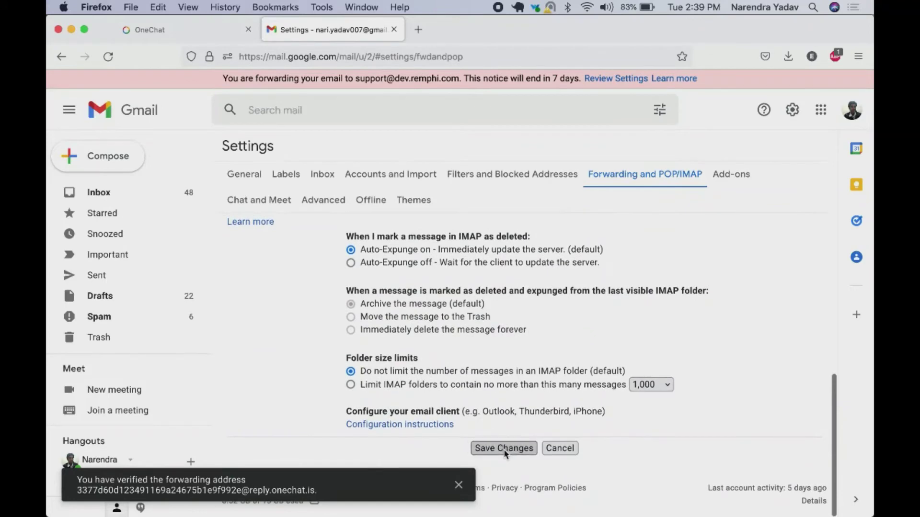
{"action": "left_click", "coordinate": [504, 448]}
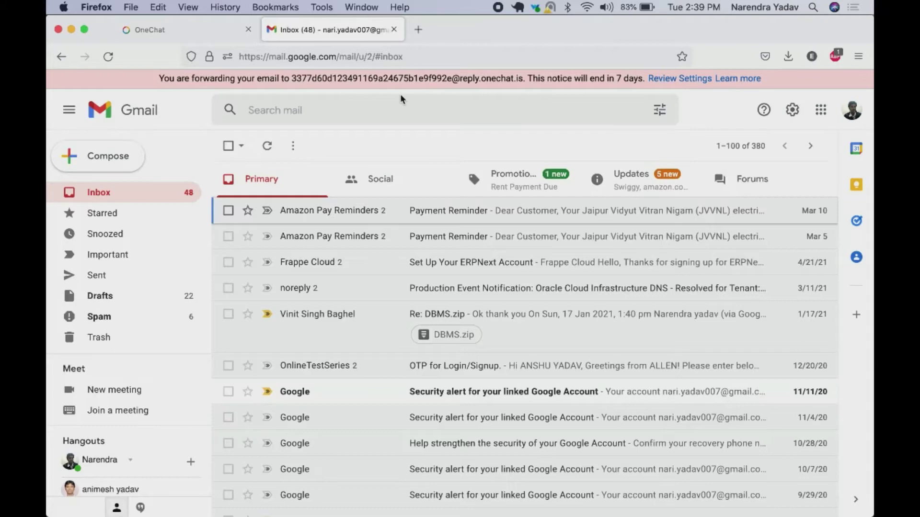
Load Gmail in a new tab and send the drafted 'Test Email' to the forwarding inbox
{"action": "left_click", "coordinate": [415, 31]}
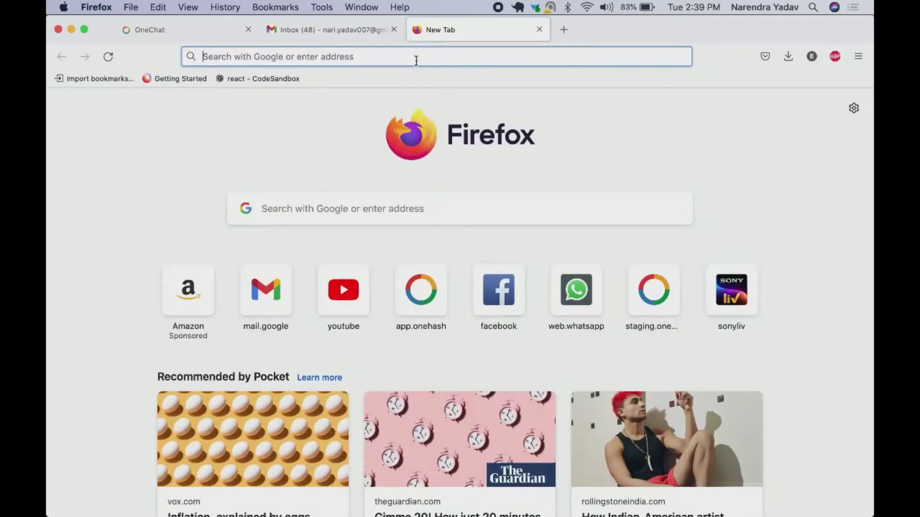
{"action": "type", "text": "mail.google.com/"}
{"action": "key", "text": "Return"}
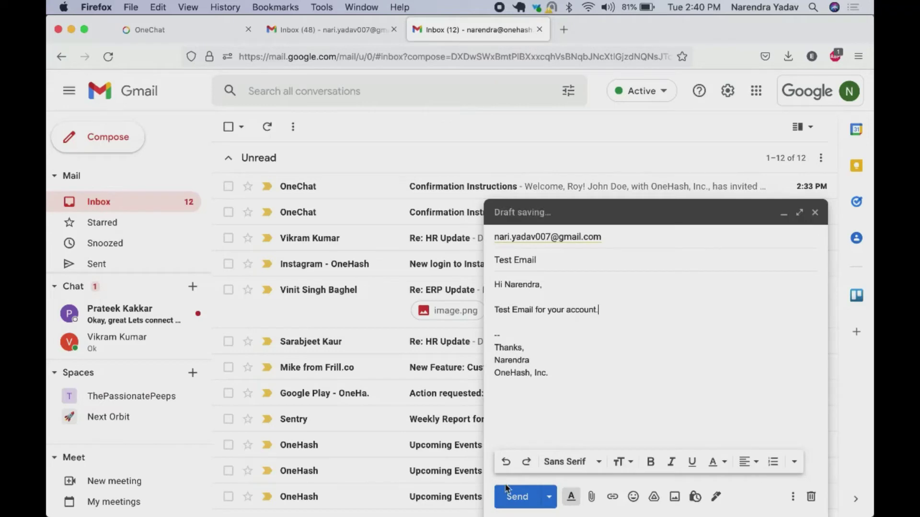
{"action": "left_click", "coordinate": [517, 497]}
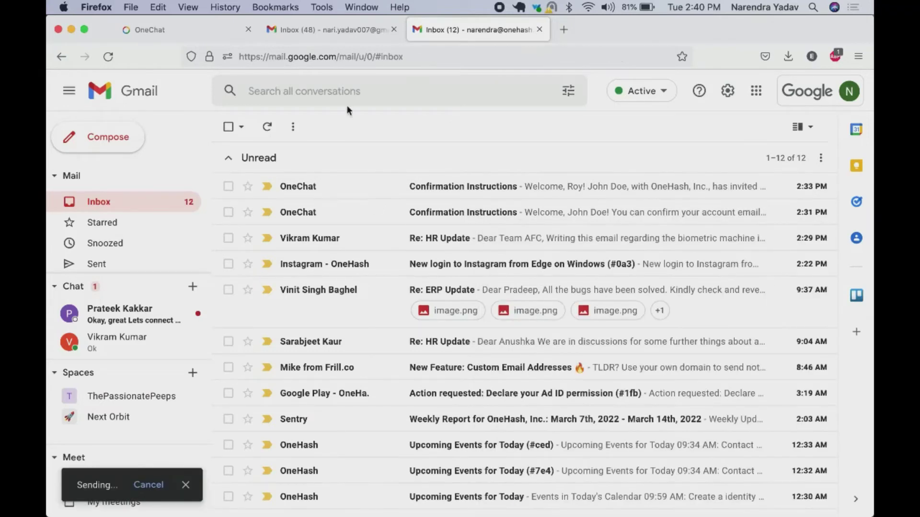
Return to OneChat and open the forwarded Test Email conversation
{"action": "left_click", "coordinate": [164, 28]}
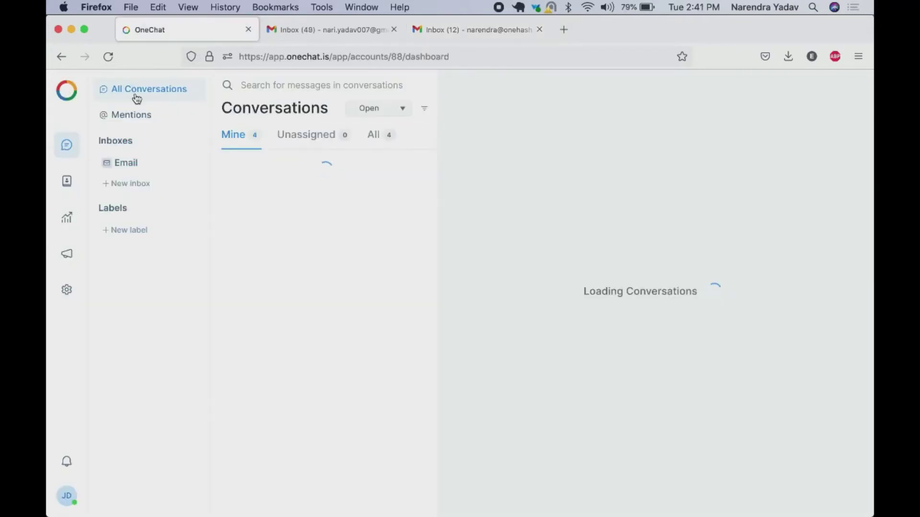
{"action": "left_click", "coordinate": [298, 183]}
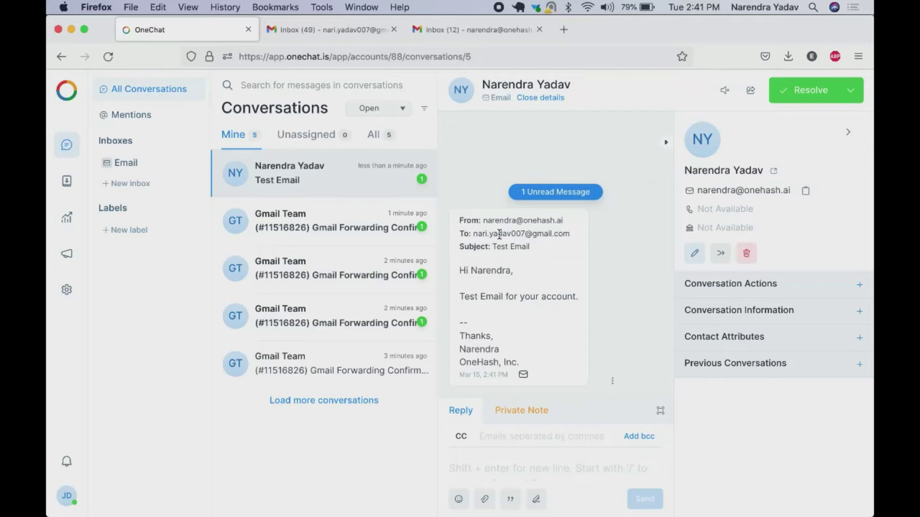
{"action": "triple_click", "coordinate": [552, 233]}
{"action": "left_click", "coordinate": [564, 310]}
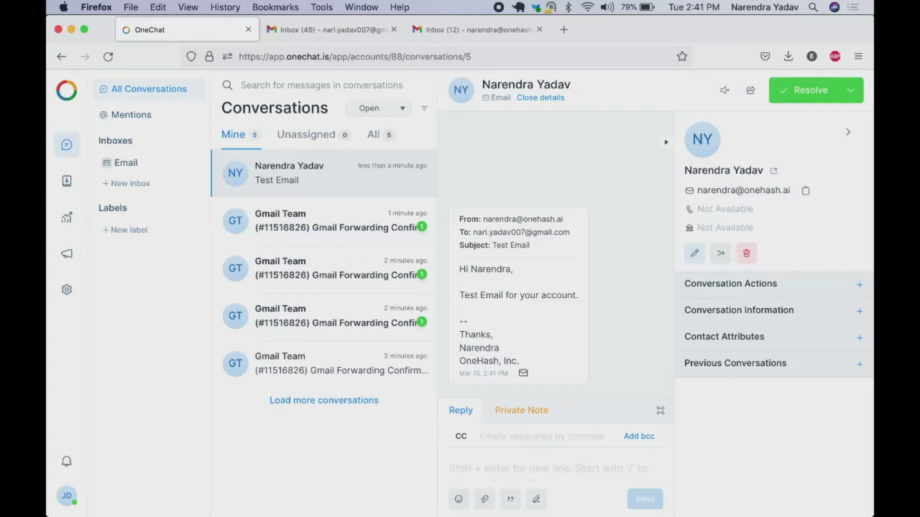
Send a reply greeting the customer by name, saying 'Your ticket has been created.' and 'Thanks'
{"action": "left_click", "coordinate": [503, 469]}
{"action": "type", "text": "Hi Narendra,"}
{"action": "key", "text": "shift+Return"}
{"action": "key", "text": "shift+Return"}
{"action": "type", "text": "Your account h"}
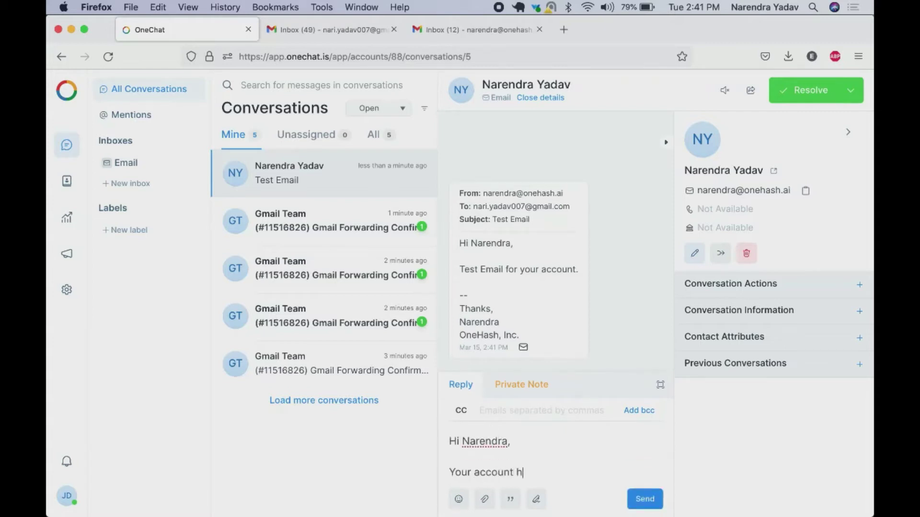
{"action": "key", "text": "BackSpace"}
{"action": "key", "text": "BackSpace"}
{"action": "key", "text": "BackSpace"}
{"action": "key", "text": "BackSpace"}
{"action": "key", "text": "BackSpace"}
{"action": "key", "text": "BackSpace"}
{"action": "key", "text": "BackSpace"}
{"action": "key", "text": "BackSpace"}
{"action": "key", "text": "BackSpace"}
{"action": "type", "text": "ticket has been created."}
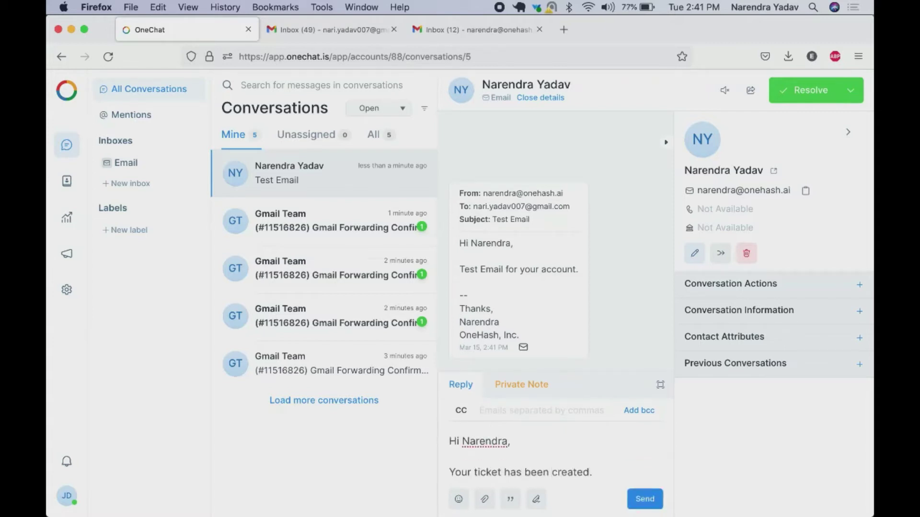
{"action": "key", "text": "shift+Return"}
{"action": "key", "text": "shift+Return"}
{"action": "type", "text": "Thanks"}
{"action": "key", "text": "Return"}
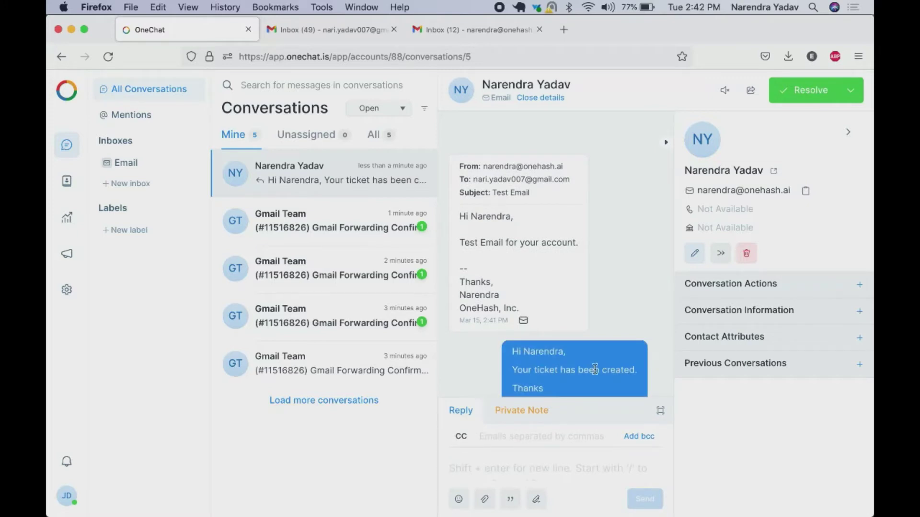
Switch to a private note, expand its editor, and try the emoji and attach options
{"action": "left_click", "coordinate": [520, 411]}
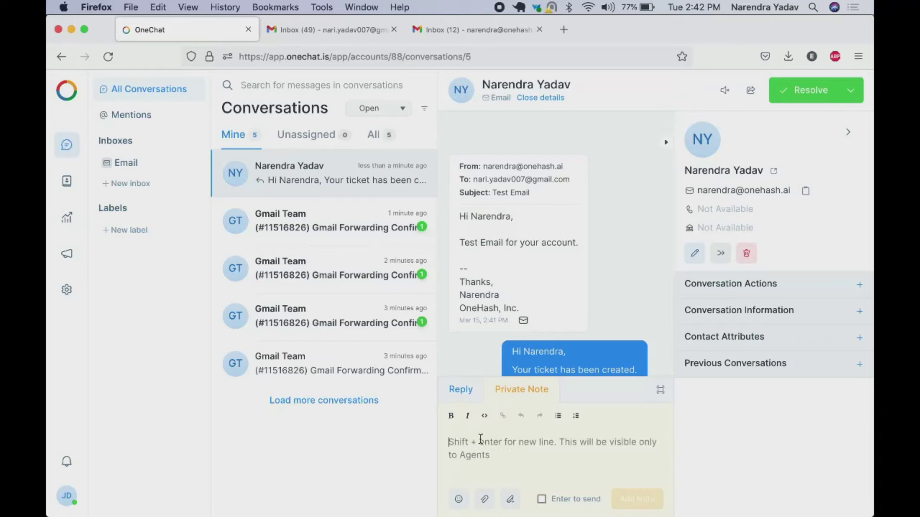
{"action": "type", "text": "@"}
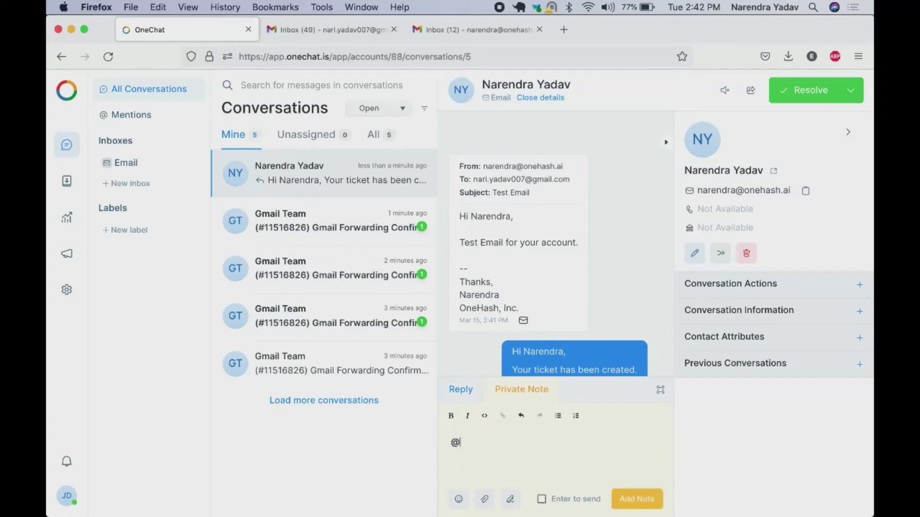
{"action": "key", "text": "BackSpace"}
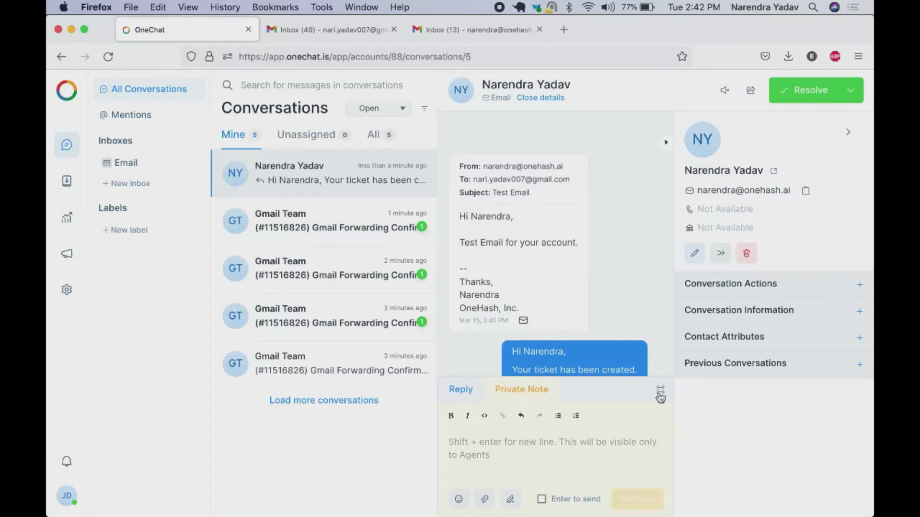
{"action": "left_click", "coordinate": [660, 390]}
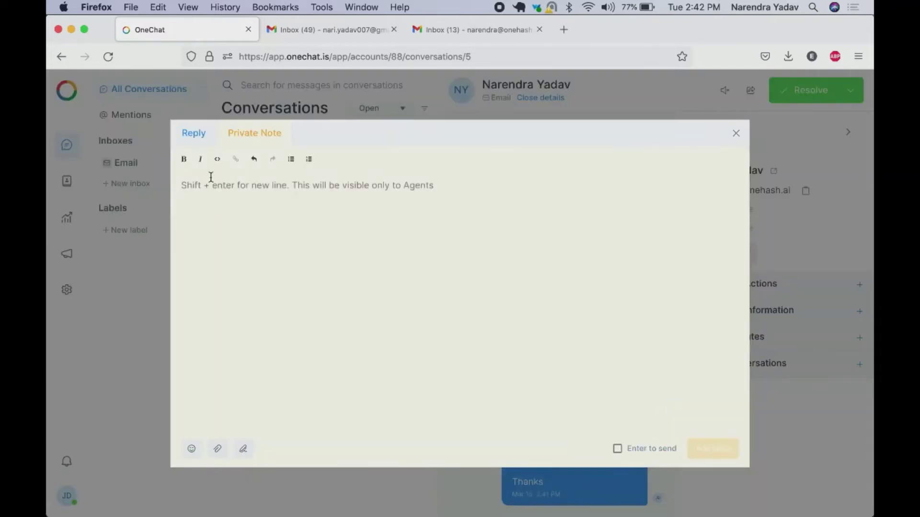
{"action": "left_click", "coordinate": [191, 449]}
{"action": "left_click", "coordinate": [216, 453]}
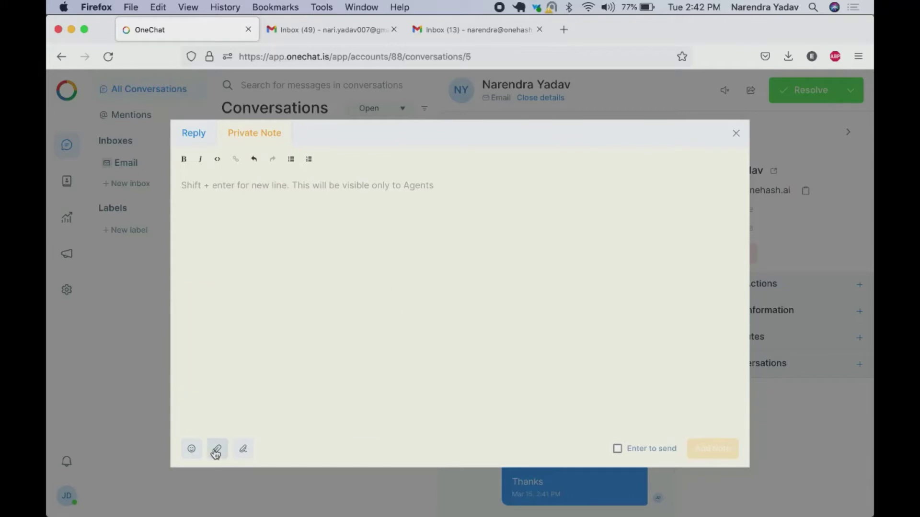
{"action": "left_click", "coordinate": [216, 450]}
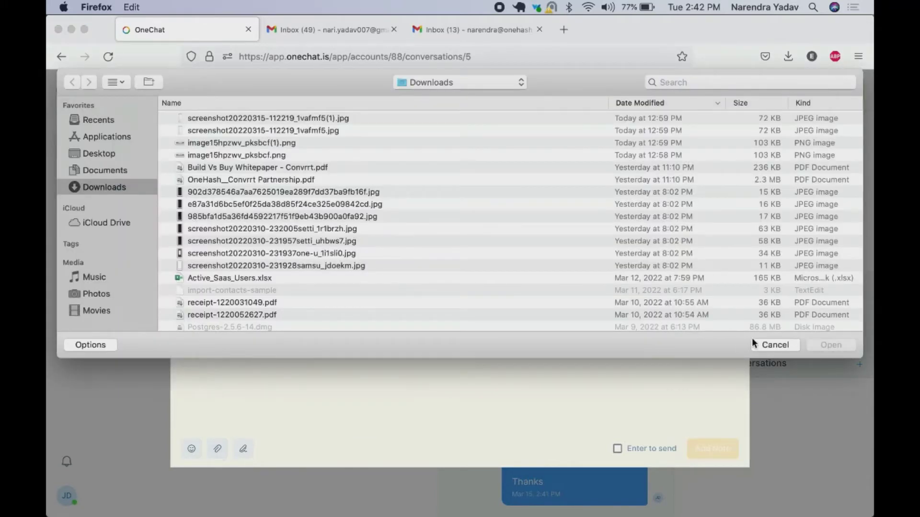
{"action": "left_click", "coordinate": [782, 345]}
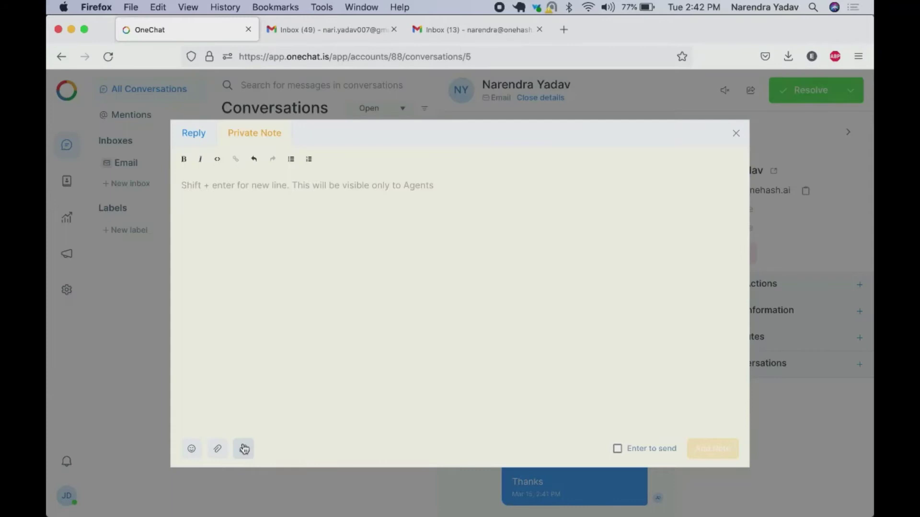
Add the private note 'dfdfd' to the conversation
{"action": "left_click", "coordinate": [304, 282]}
{"action": "type", "text": "dfdfd"}
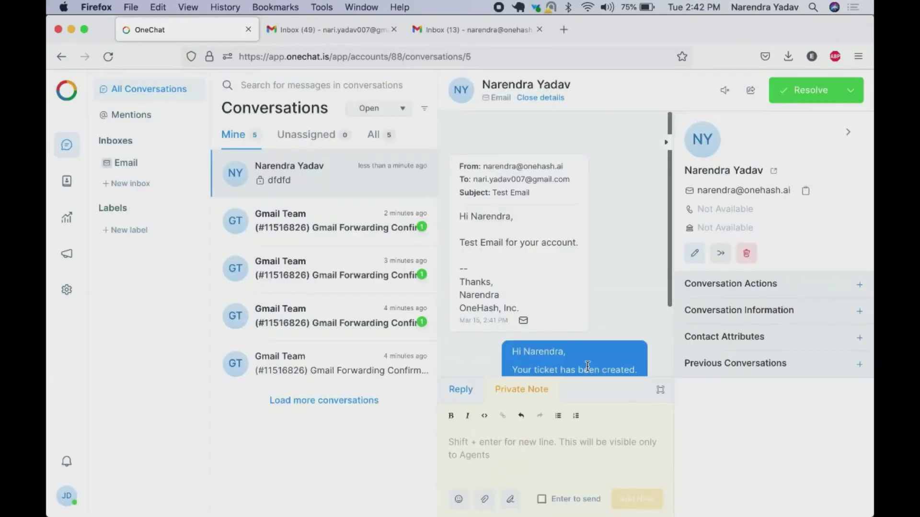
{"action": "left_click", "coordinate": [711, 448]}
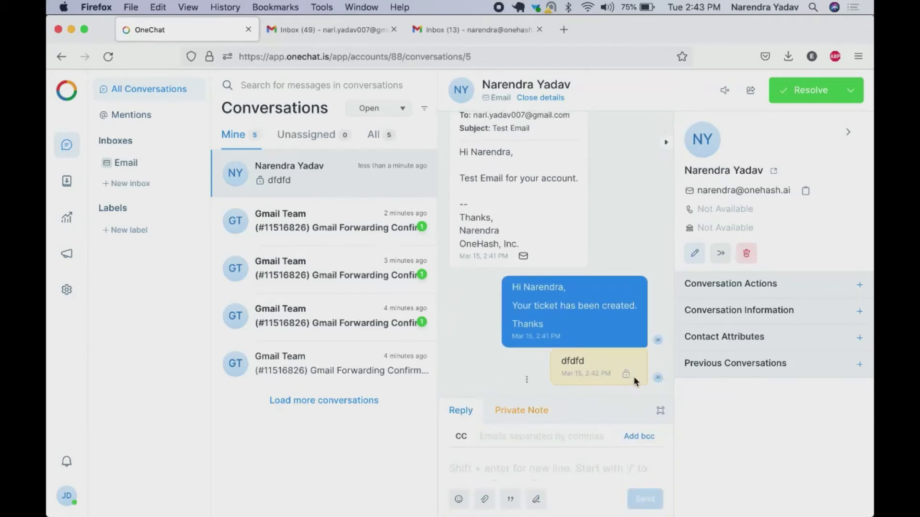
Resolve the Test Email conversation, look over the contact's edit panel, then begin a new inbox
{"action": "mouse_move", "coordinate": [625, 373]}
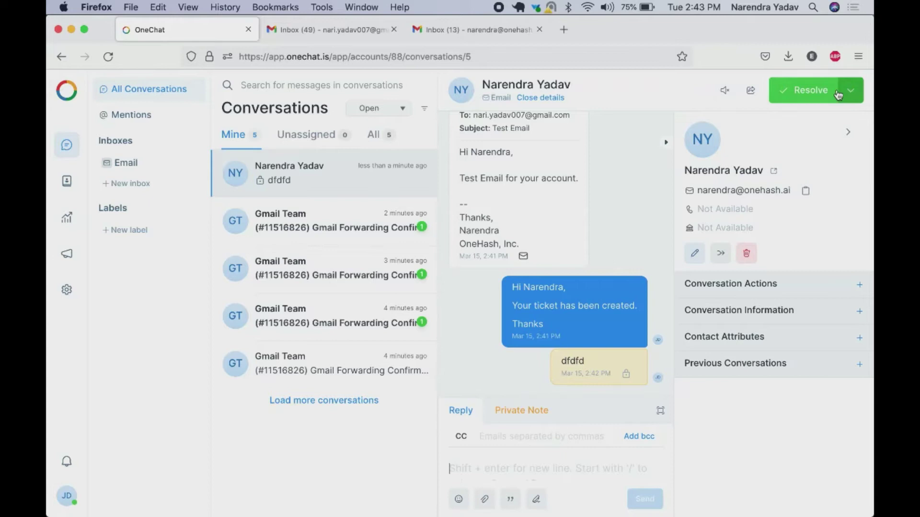
{"action": "left_click", "coordinate": [806, 94]}
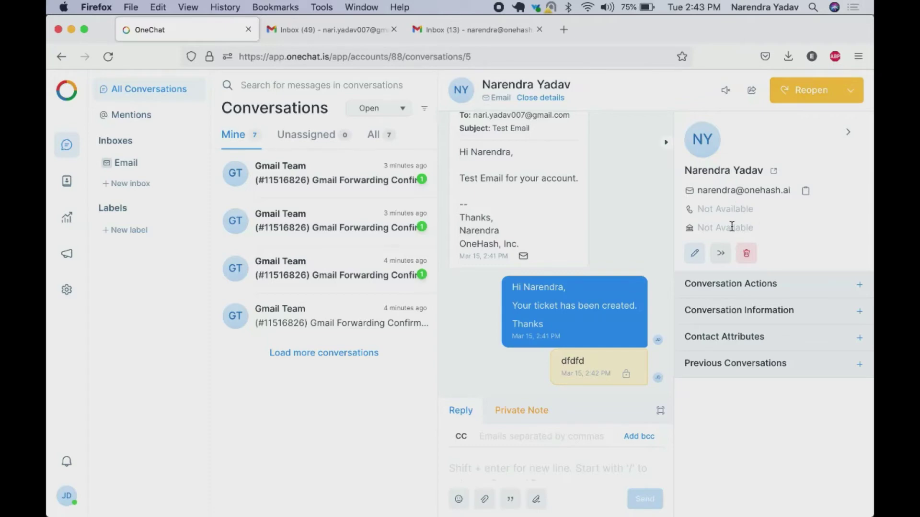
{"action": "left_click", "coordinate": [694, 253]}
{"action": "left_click", "coordinate": [636, 327]}
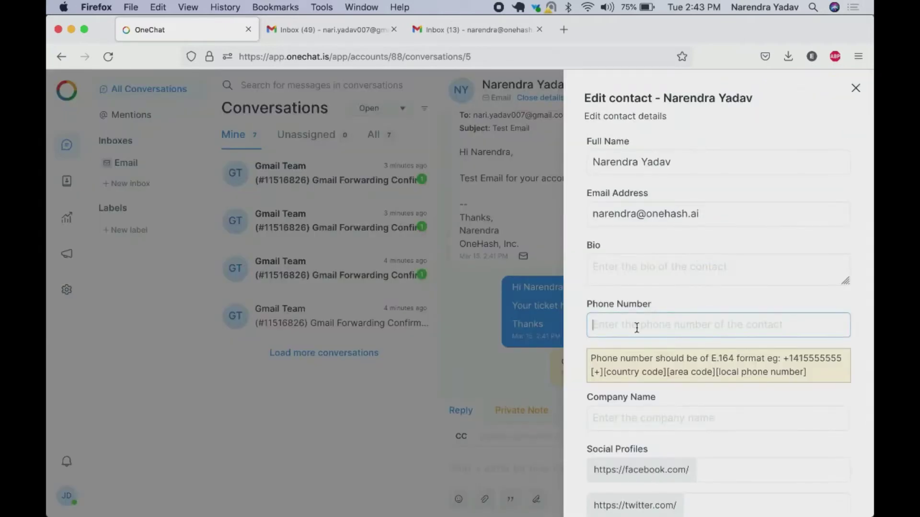
{"action": "scroll", "coordinate": [636, 327], "scroll_direction": "down", "scroll_amount": 3}
{"action": "scroll", "coordinate": [636, 327], "scroll_direction": "up", "scroll_amount": 3}
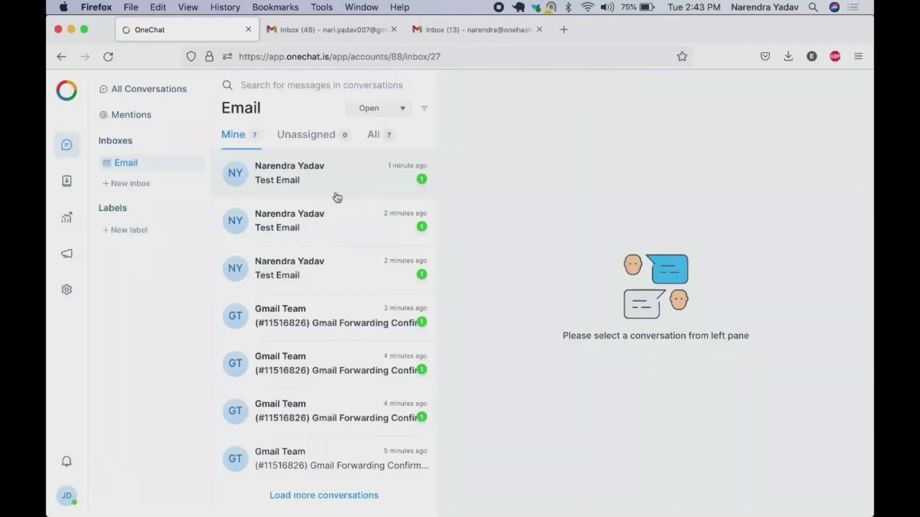
{"action": "left_click", "coordinate": [127, 184]}
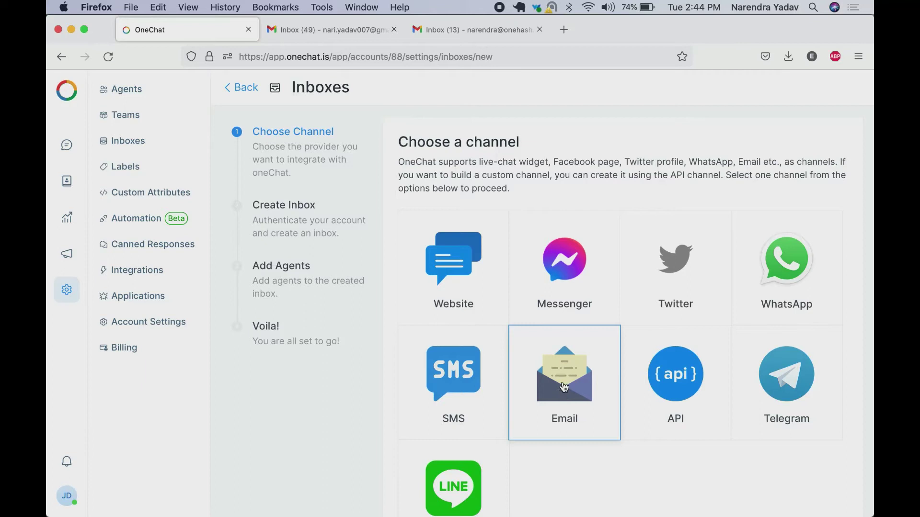
Choose Messenger as the channel and link OneChat to Facebook, granting the requested permissions
{"action": "left_click", "coordinate": [558, 276]}
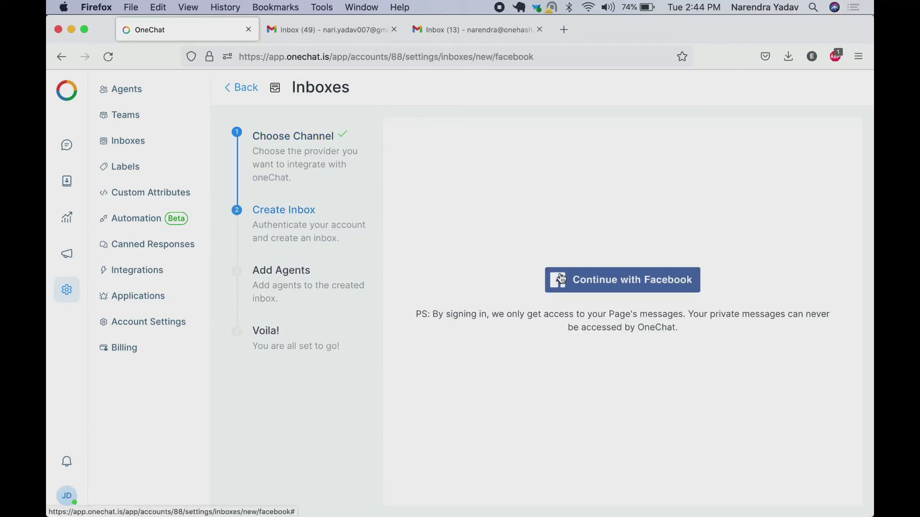
{"action": "left_click", "coordinate": [624, 279]}
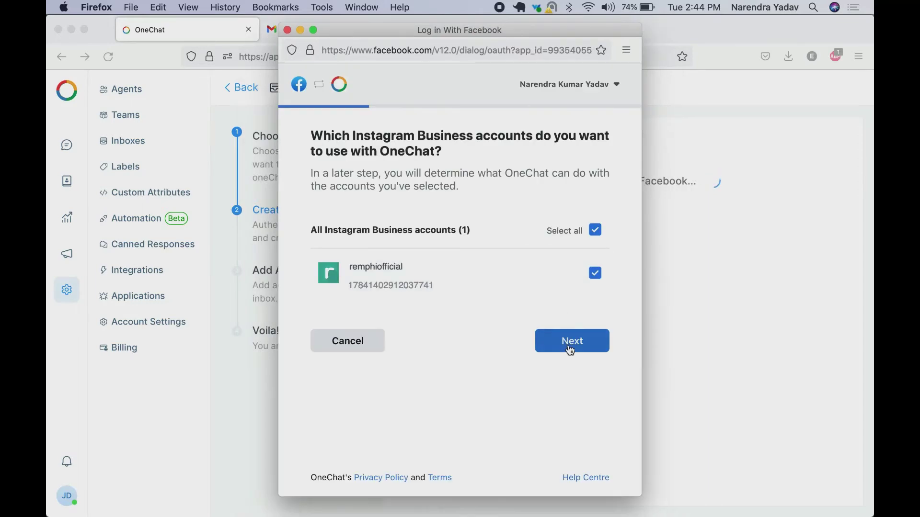
{"action": "left_click", "coordinate": [569, 348]}
{"action": "left_click", "coordinate": [570, 445]}
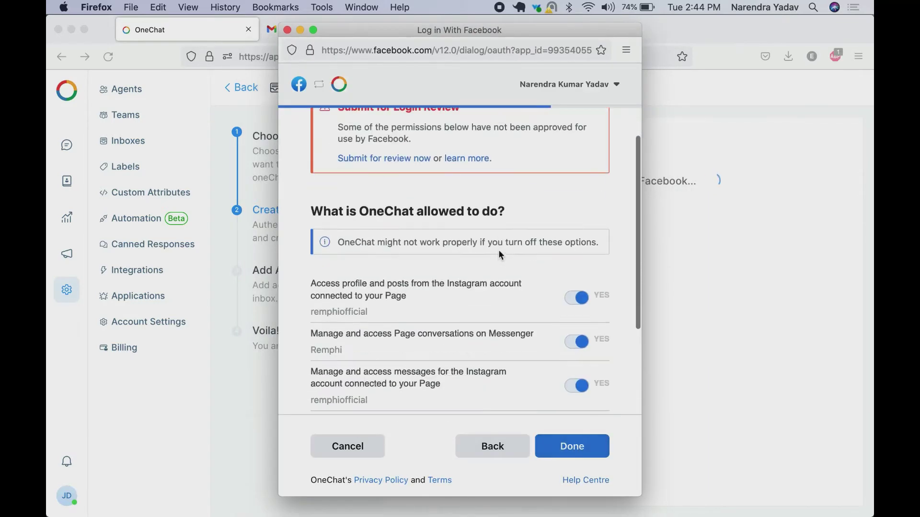
{"action": "scroll", "coordinate": [498, 253], "scroll_direction": "down", "scroll_amount": 5}
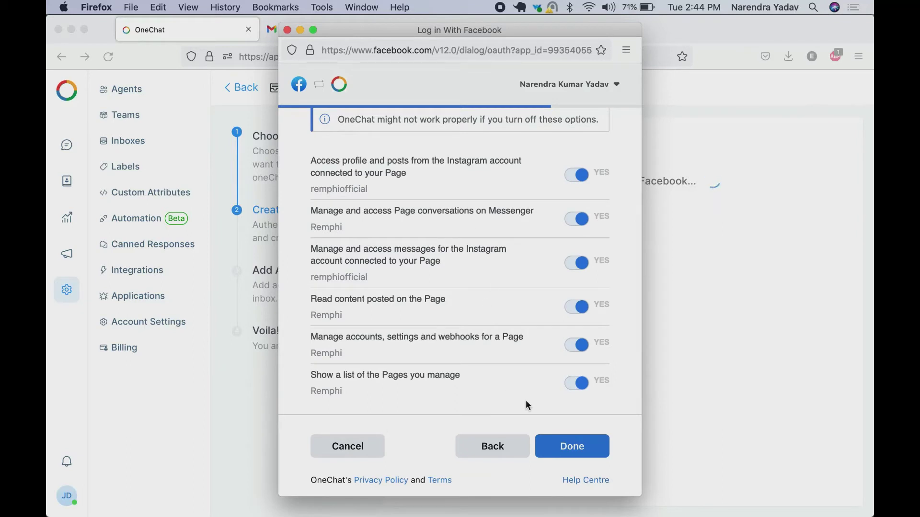
{"action": "left_click", "coordinate": [571, 444]}
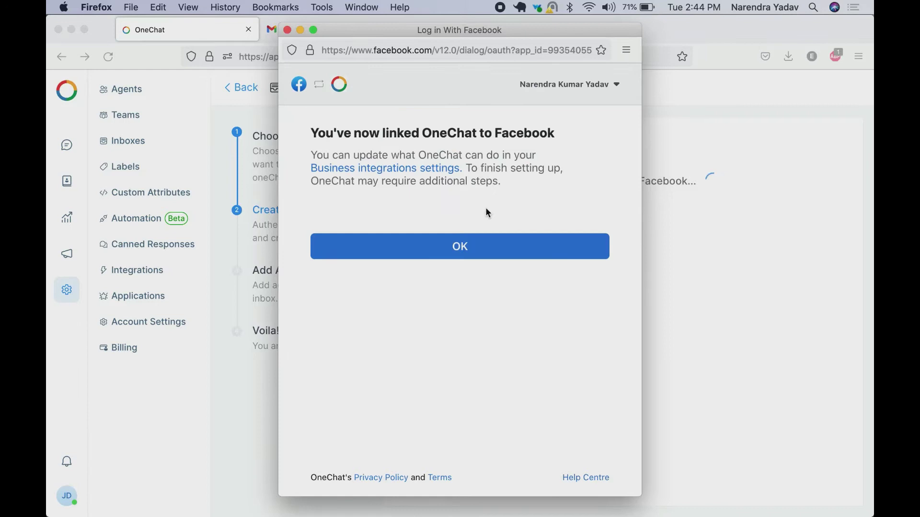
{"action": "left_click", "coordinate": [458, 245]}
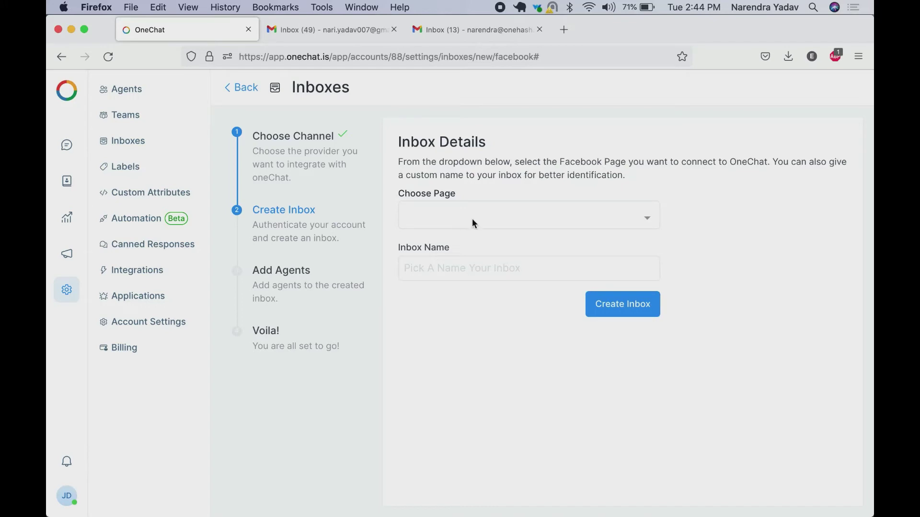
Create a Facebook inbox connected to the Remphi page
{"action": "left_click", "coordinate": [472, 219]}
{"action": "left_click", "coordinate": [454, 247]}
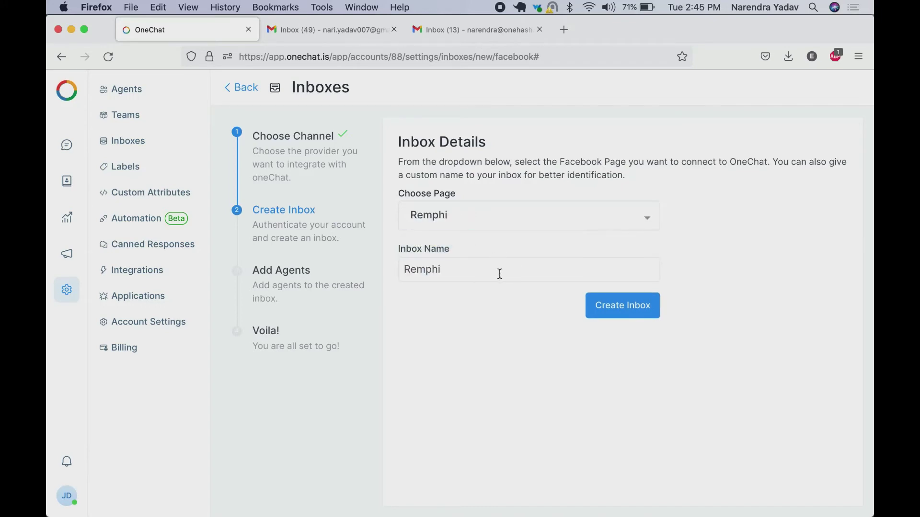
{"action": "left_click", "coordinate": [618, 307]}
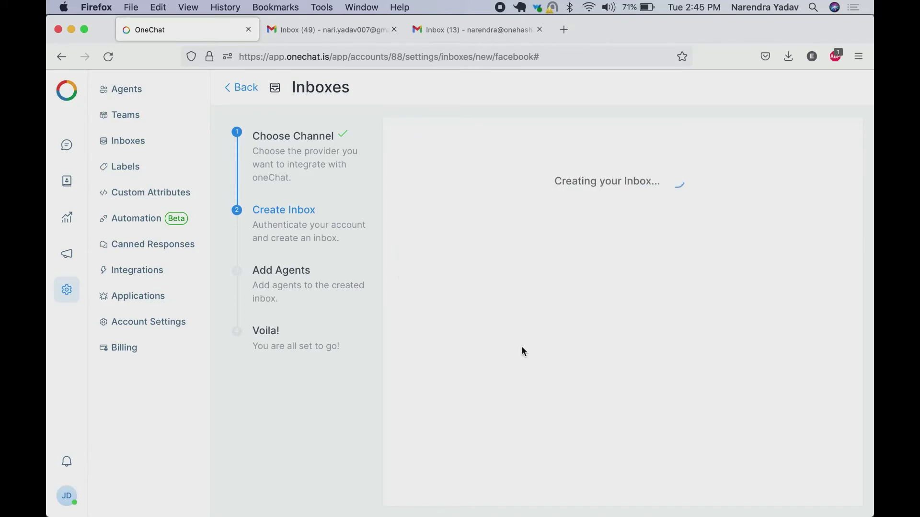
Assign the first available agent to the Remphi inbox and go to it
{"action": "left_click", "coordinate": [491, 260]}
{"action": "left_click", "coordinate": [474, 289]}
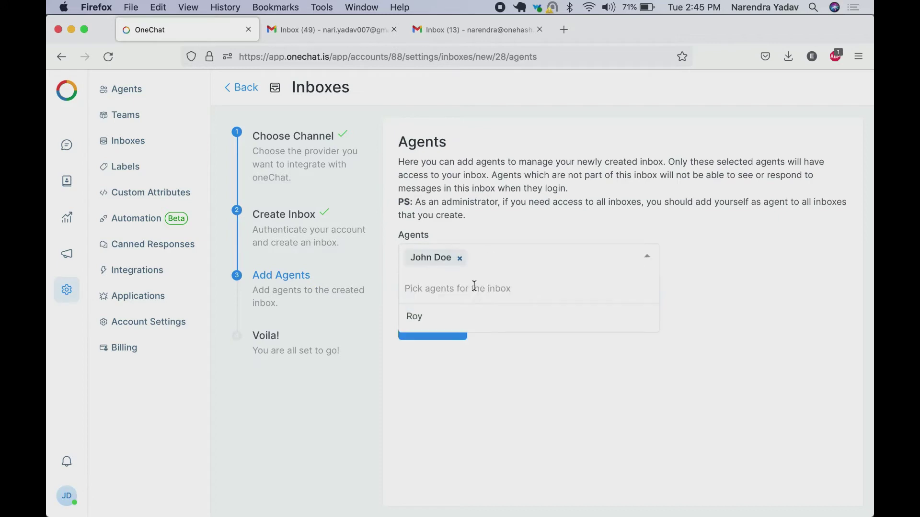
{"action": "left_click", "coordinate": [454, 371]}
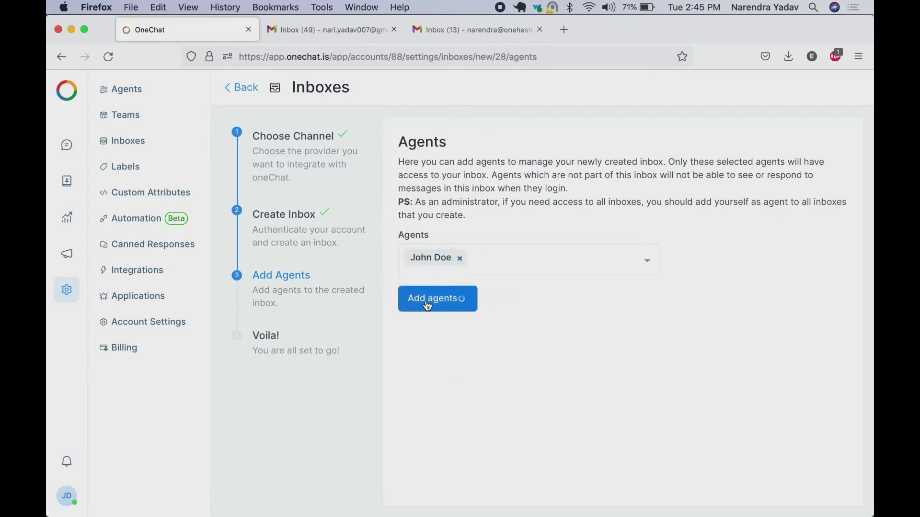
{"action": "left_click", "coordinate": [431, 299]}
{"action": "left_click", "coordinate": [662, 291]}
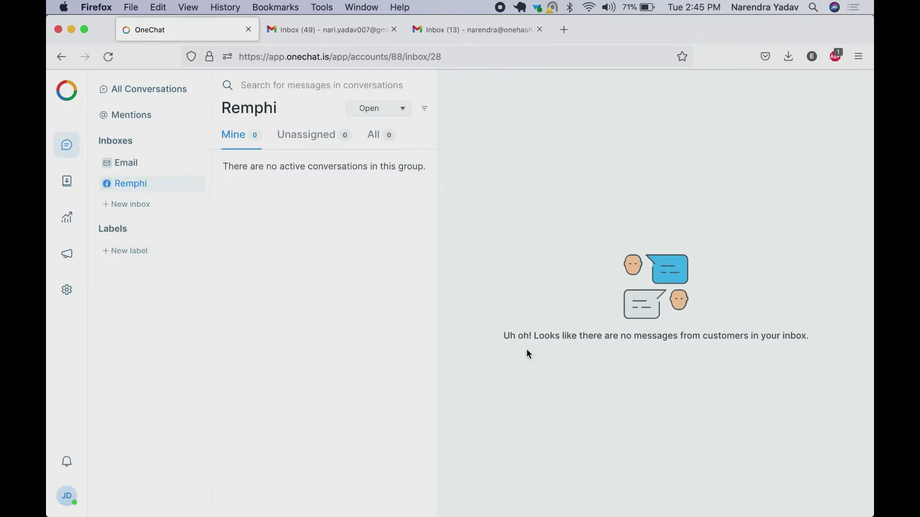
{"action": "left_click", "coordinate": [564, 30]}
Load Facebook and open the Remphi page, interacting as your personal profile
{"action": "left_click", "coordinate": [216, 154]}
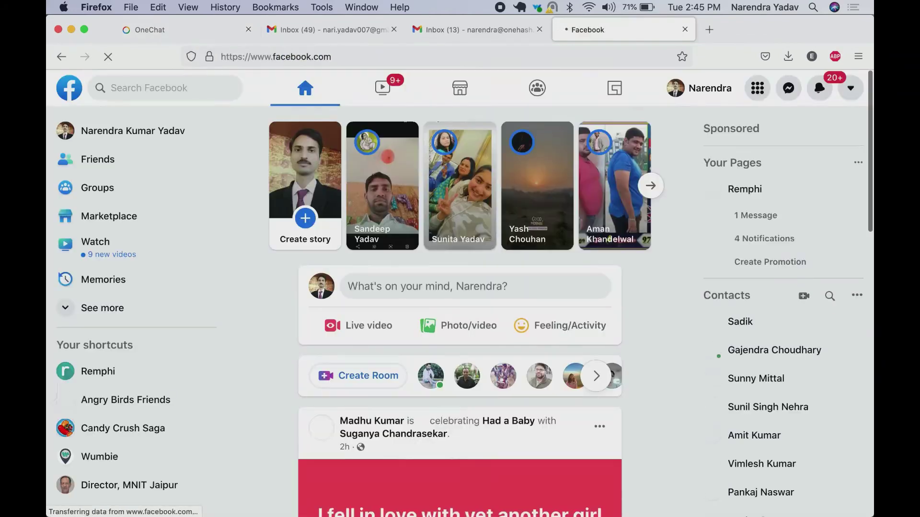
{"action": "left_click", "coordinate": [704, 191]}
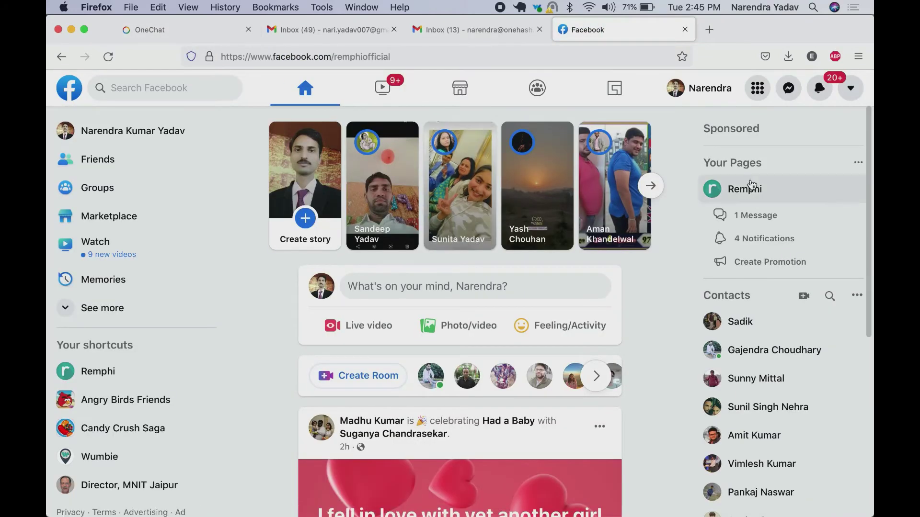
{"action": "scroll", "coordinate": [618, 333], "scroll_direction": "down", "scroll_amount": 5}
{"action": "scroll", "coordinate": [677, 345], "scroll_direction": "up", "scroll_amount": 6}
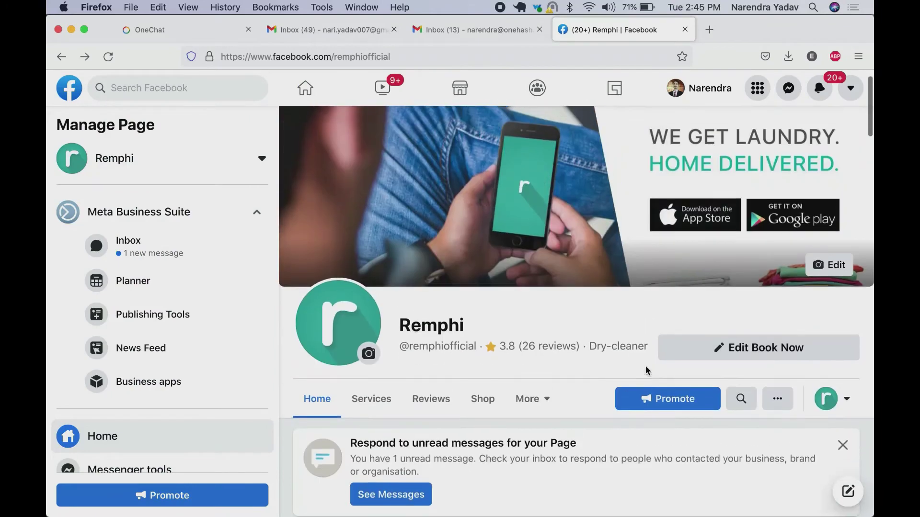
{"action": "left_click", "coordinate": [843, 400]}
{"action": "left_click", "coordinate": [771, 351]}
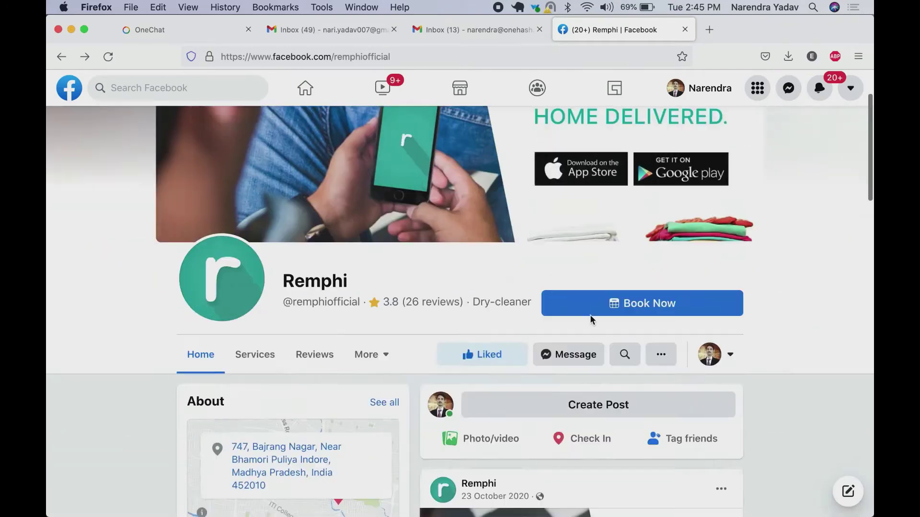
Message the Remphi page 'Hi There' via Messenger and return to OneChat
{"action": "left_click", "coordinate": [596, 309]}
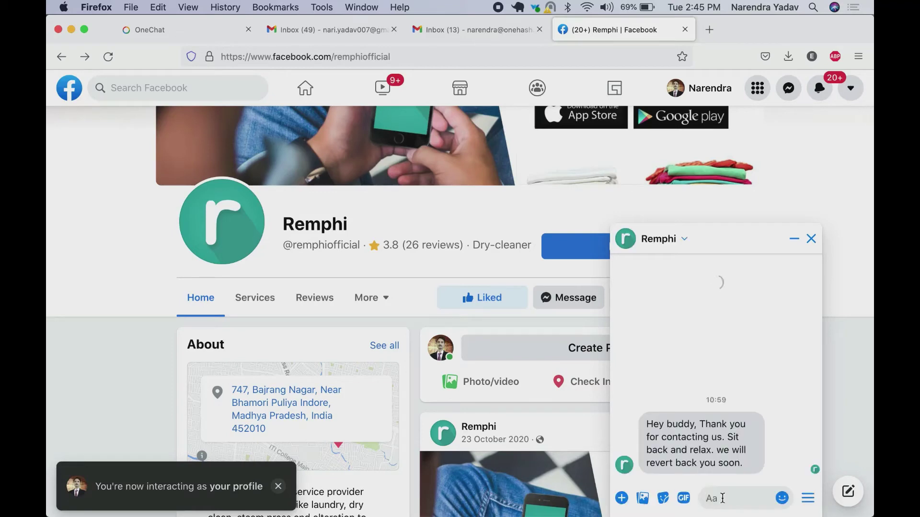
{"action": "type", "text": "Hi There"}
{"action": "key", "text": "Return"}
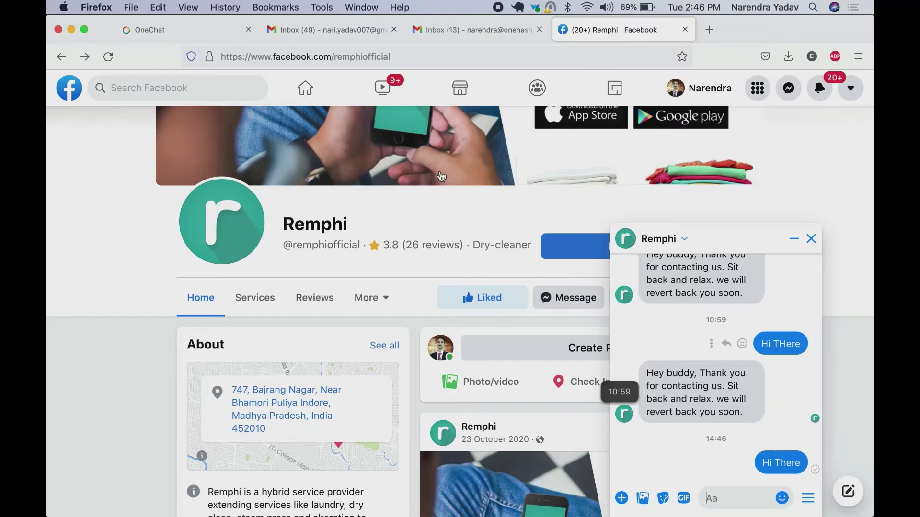
{"action": "left_click", "coordinate": [189, 30]}
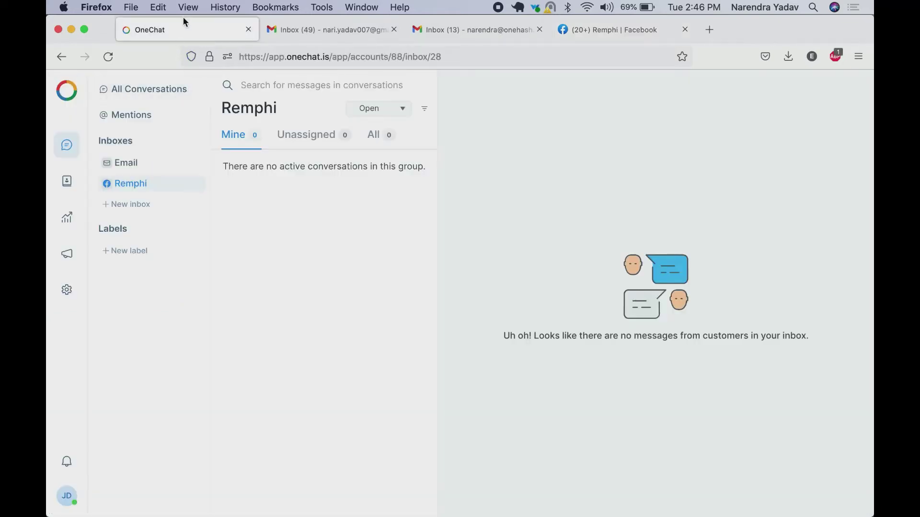
Reply 'How can I assist you today' in the Remphi Hi There conversation and confirm it in Messenger
{"action": "left_click", "coordinate": [125, 162]}
{"action": "left_click", "coordinate": [131, 185]}
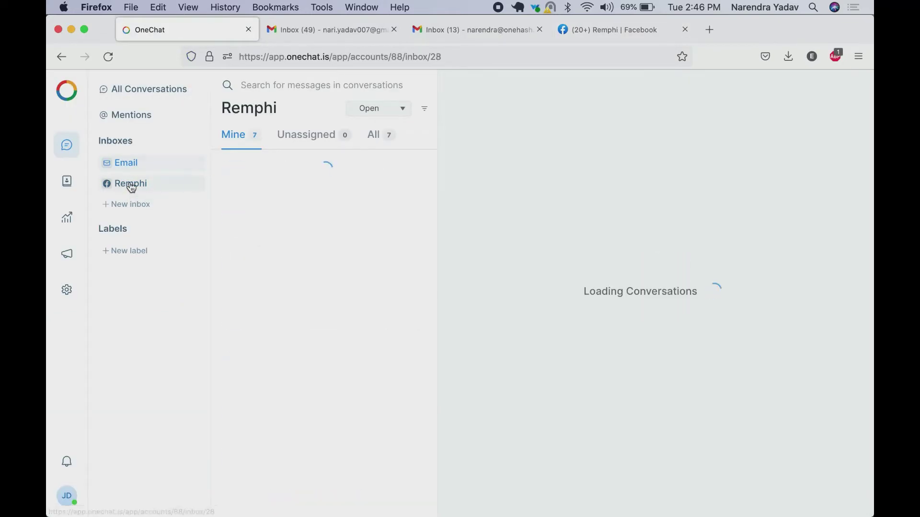
{"action": "left_click", "coordinate": [293, 181]}
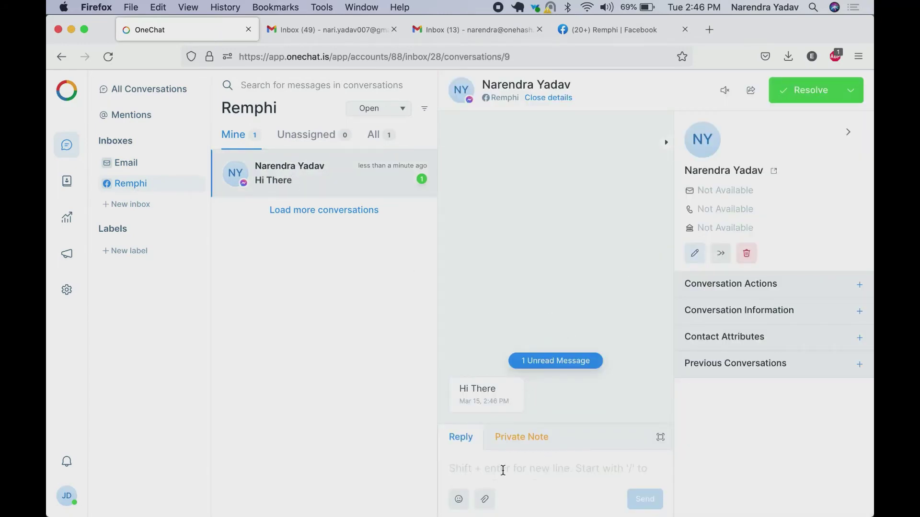
{"action": "type", "text": "How"}
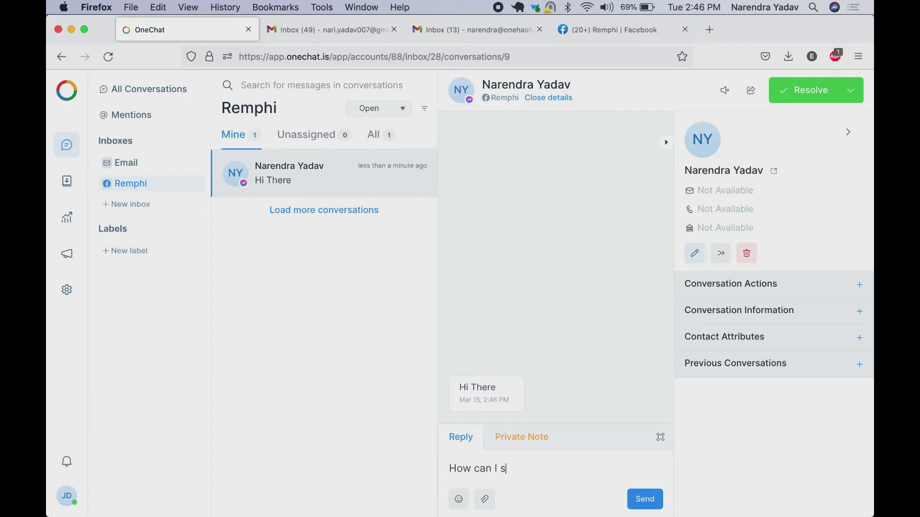
{"action": "type", "text": " can I assist you today"}
{"action": "key", "text": "Return"}
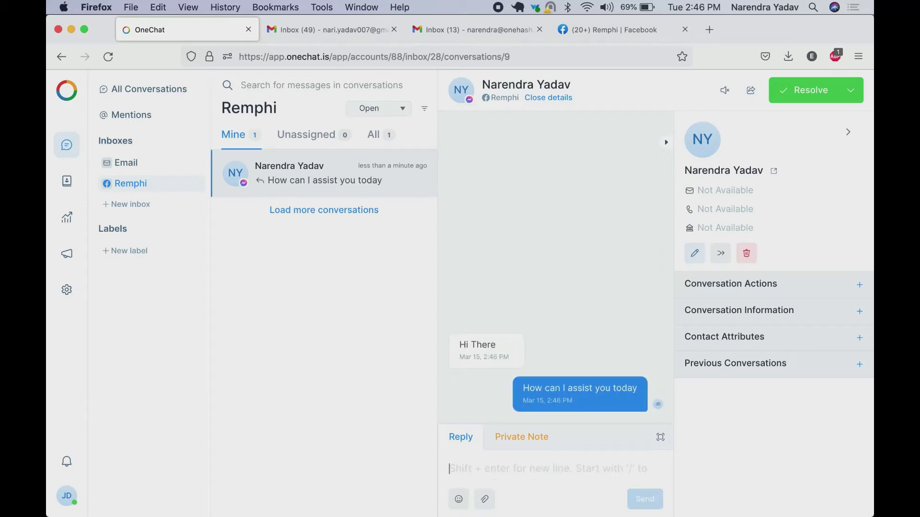
{"action": "left_click", "coordinate": [606, 30]}
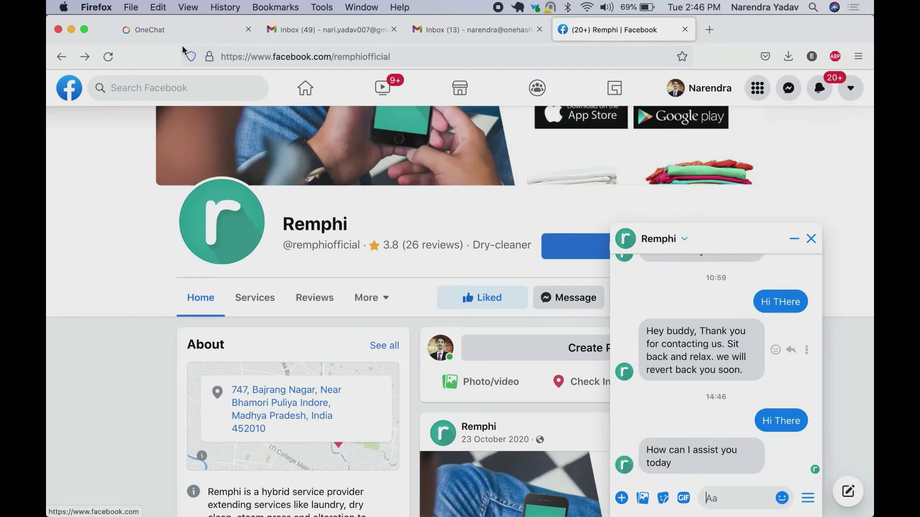
{"action": "left_click", "coordinate": [162, 40]}
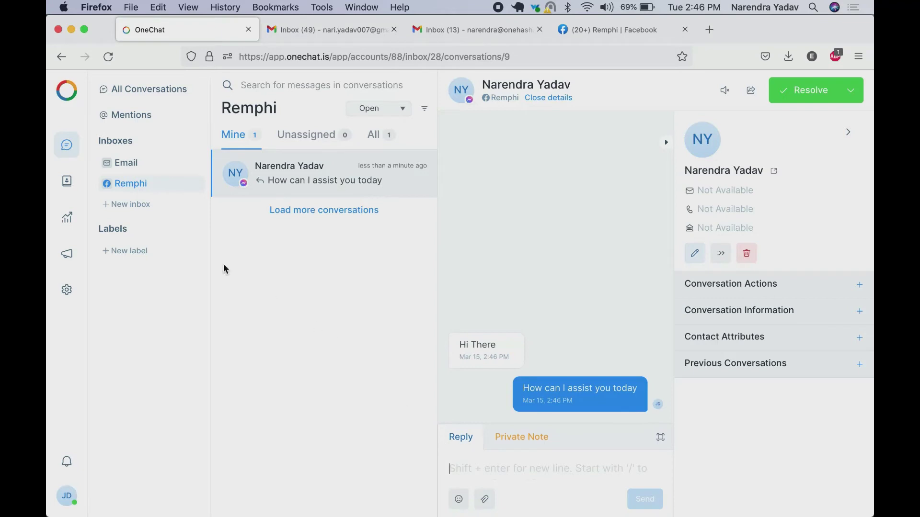
{"action": "left_click", "coordinate": [130, 205]}
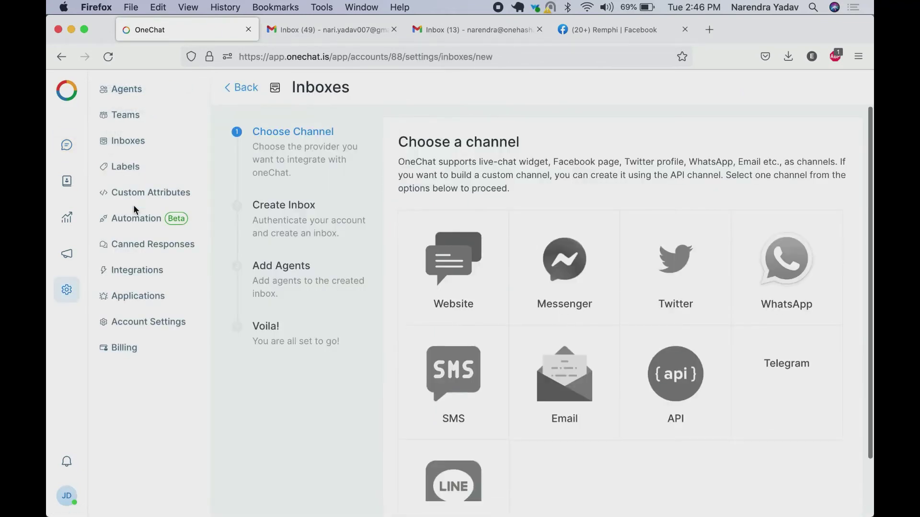
{"action": "left_click", "coordinate": [455, 261]}
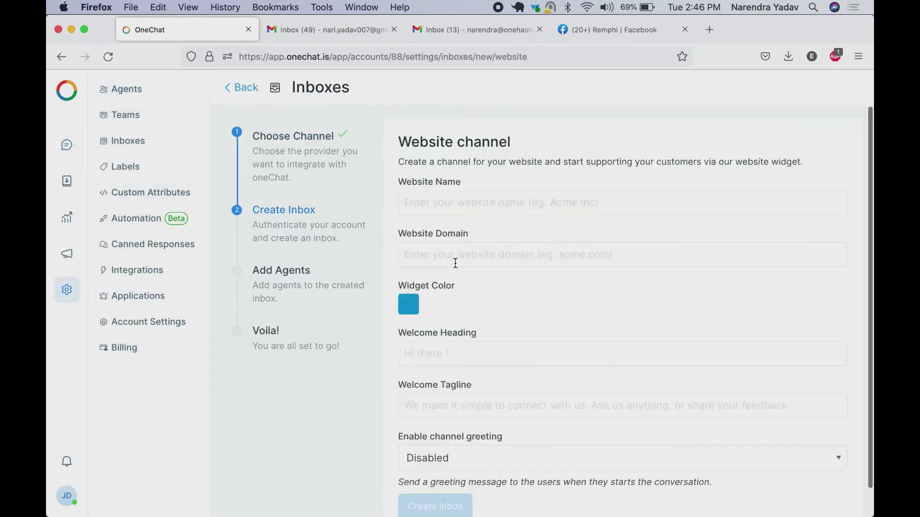
{"action": "left_click", "coordinate": [444, 194]}
{"action": "type", "text": "India OneHash"}
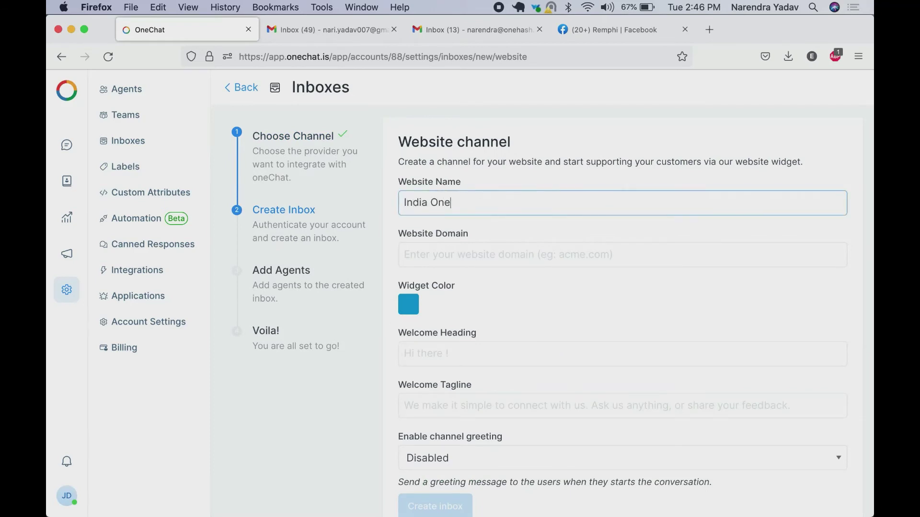
{"action": "key", "text": "Tab"}
{"action": "type", "text": "https:/"}
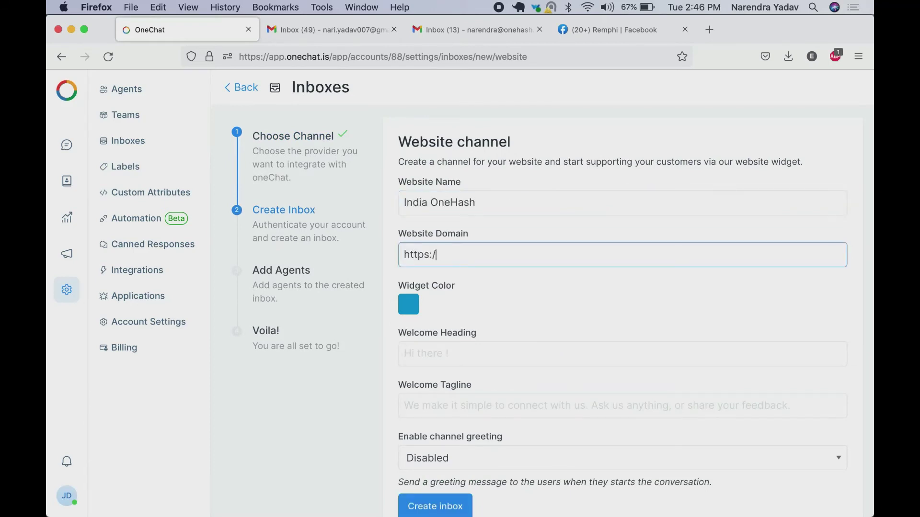
{"action": "type", "text": "ash.ai"}
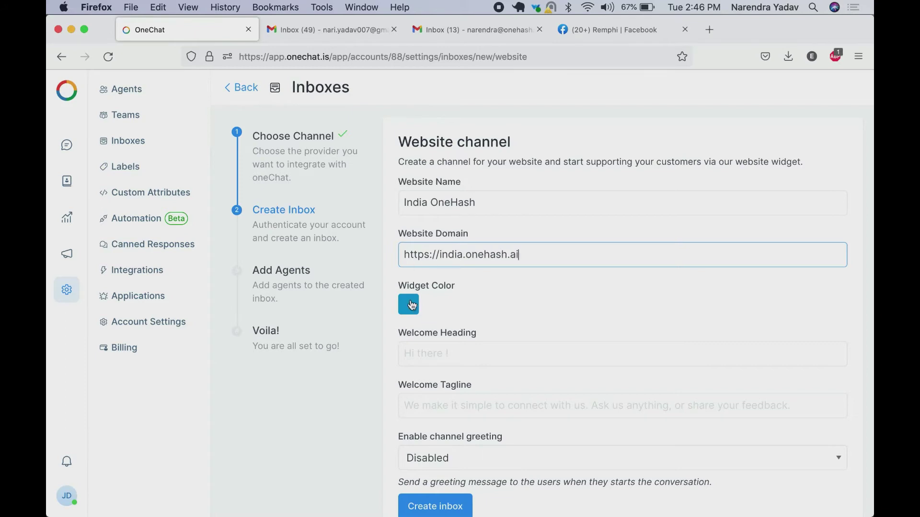
Change the widget colour to a greyish blue
{"action": "left_click", "coordinate": [409, 306]}
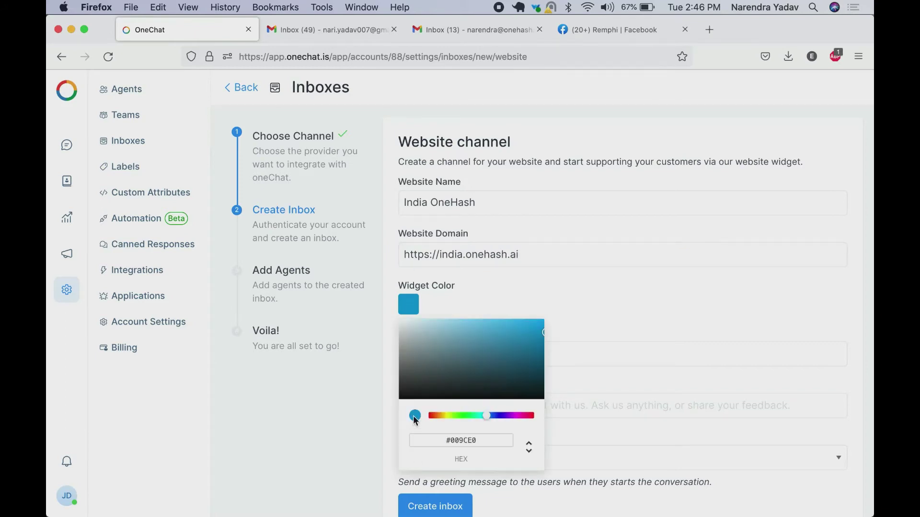
{"action": "key", "text": "Tab"}
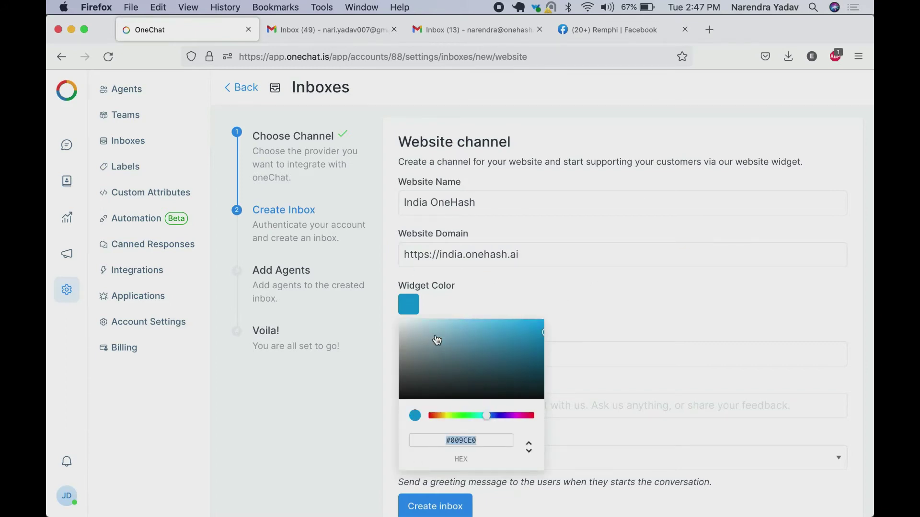
{"action": "left_click", "coordinate": [437, 341]}
{"action": "left_click", "coordinate": [514, 269]}
Enable the channel greeting and begin typing the welcome greeting message
{"action": "left_click", "coordinate": [465, 351]}
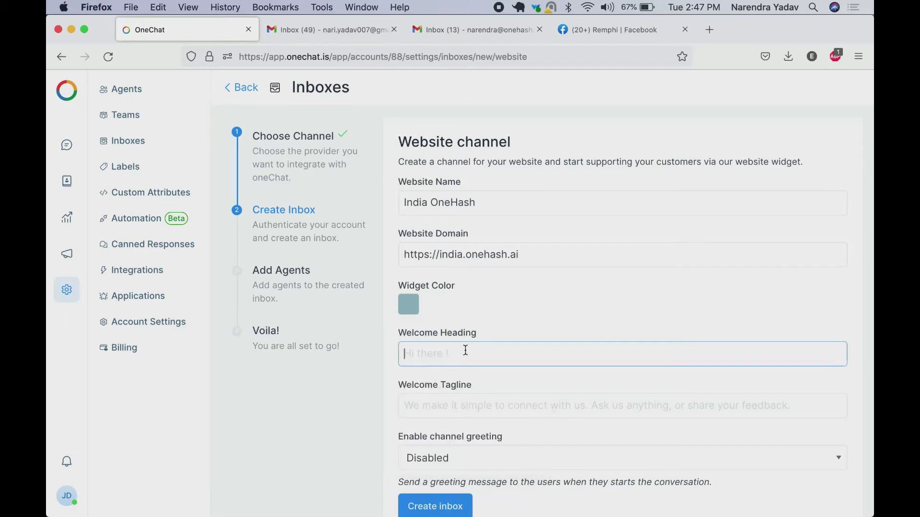
{"action": "scroll", "coordinate": [465, 350], "scroll_direction": "down", "scroll_amount": 1}
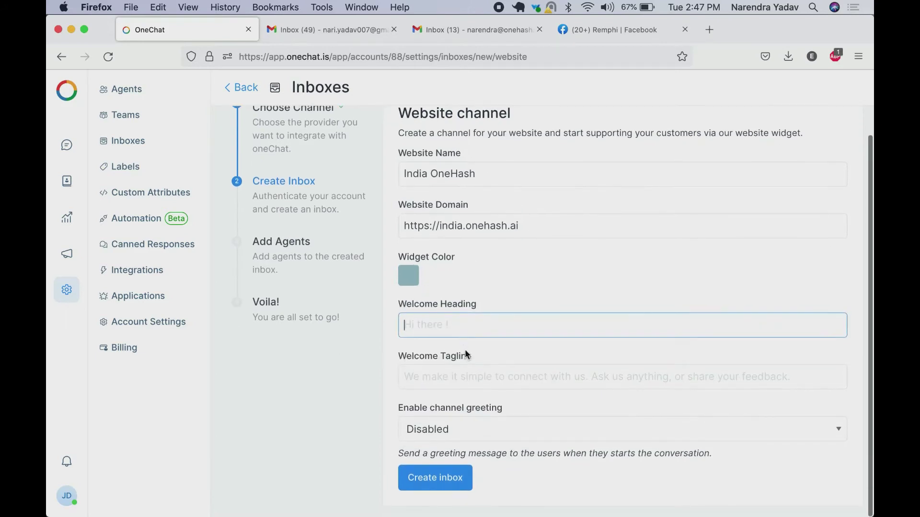
{"action": "scroll", "coordinate": [467, 353], "scroll_direction": "down", "scroll_amount": 1}
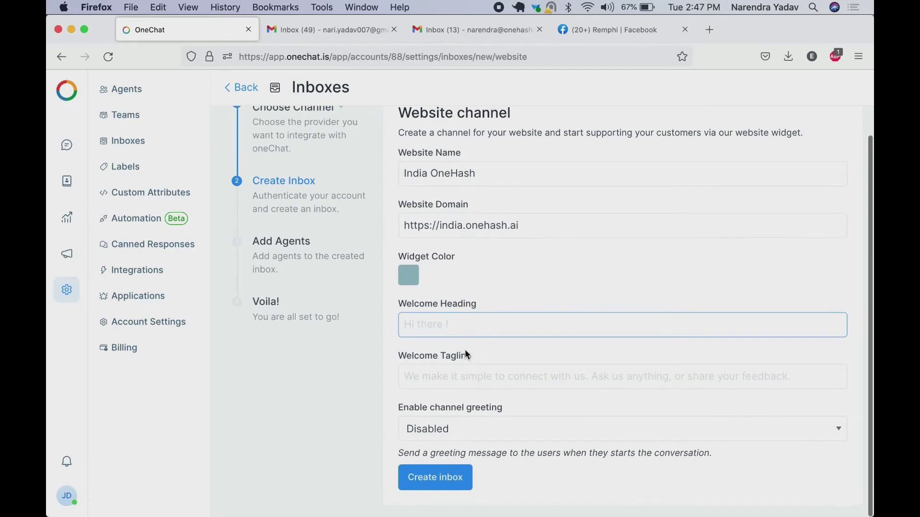
{"action": "left_click", "coordinate": [484, 430]}
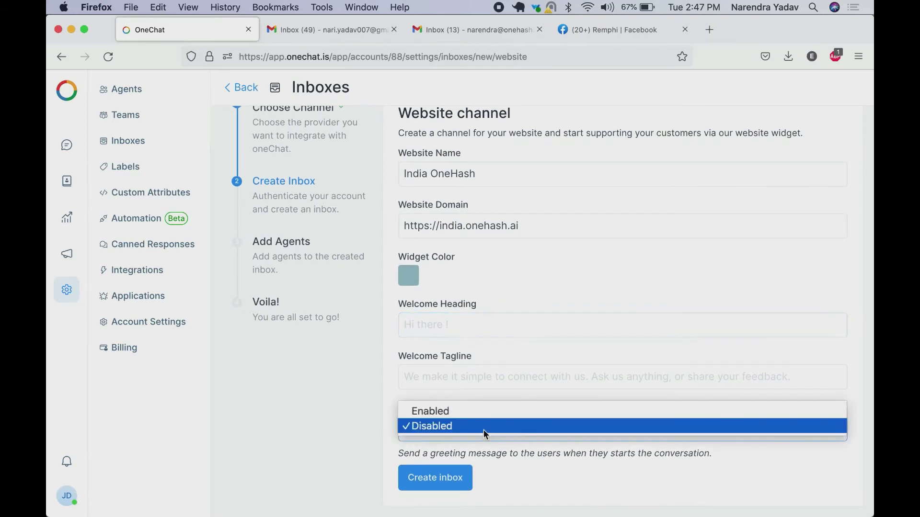
{"action": "left_click", "coordinate": [475, 407]}
{"action": "scroll", "coordinate": [529, 340], "scroll_direction": "down", "scroll_amount": 3}
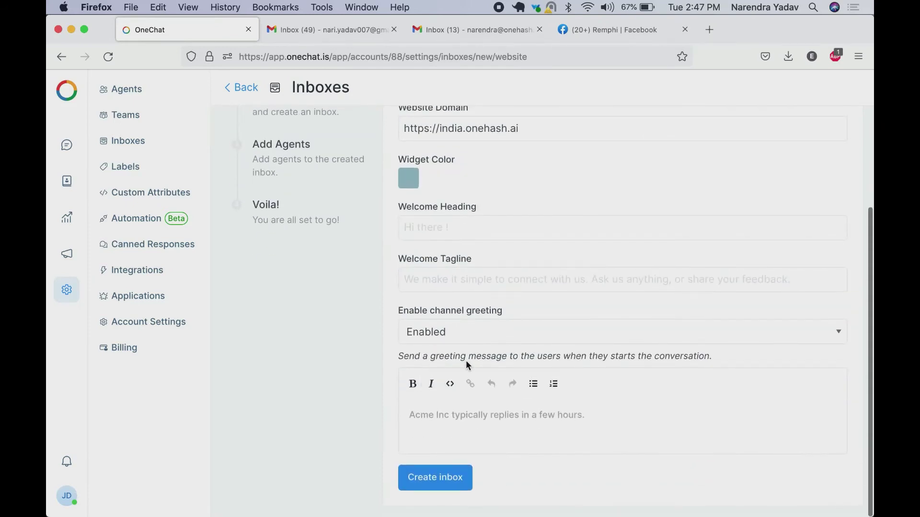
{"action": "type", "text": "Wld"}
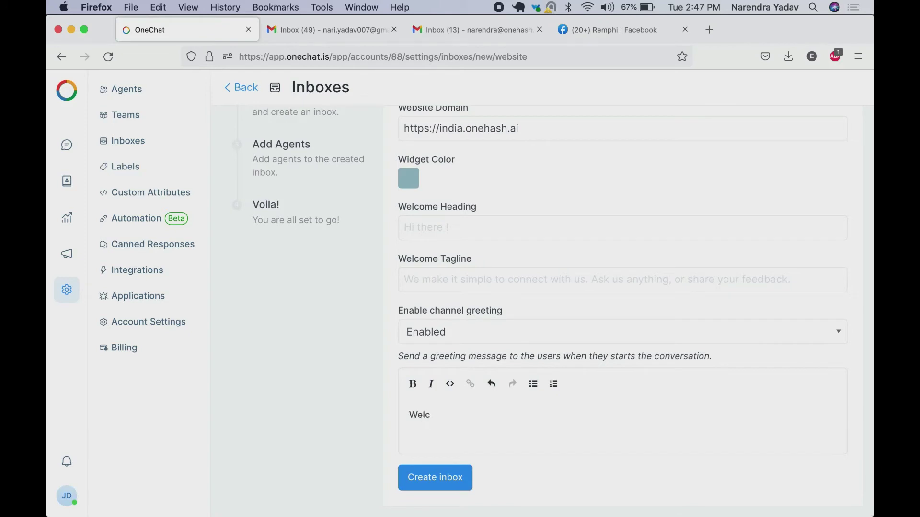
Create the India OneHash website inbox with the first agent assigned
{"action": "left_click", "coordinate": [436, 479]}
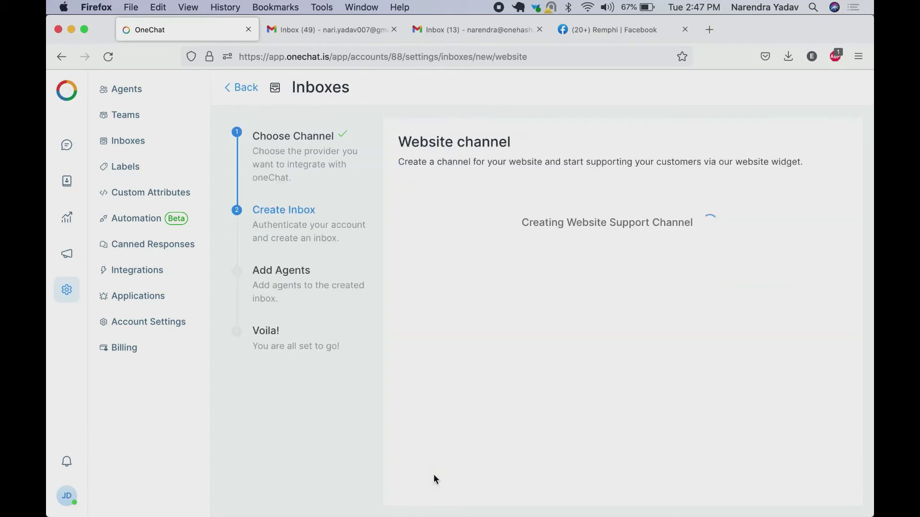
{"action": "left_click", "coordinate": [473, 261]}
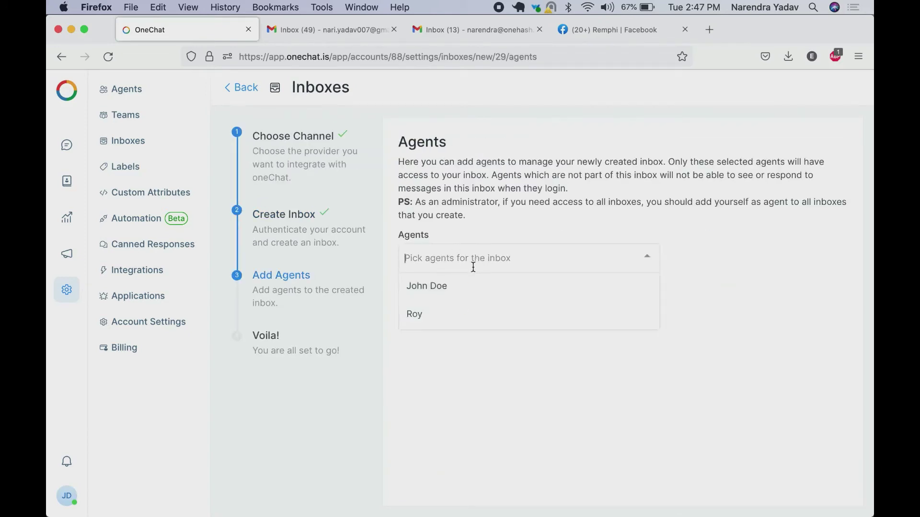
{"action": "left_click", "coordinate": [438, 290]}
{"action": "left_click", "coordinate": [455, 396]}
{"action": "left_click", "coordinate": [429, 299]}
Copy the widget script and load india.onehash.ai in a new tab
{"action": "left_click", "coordinate": [760, 294]}
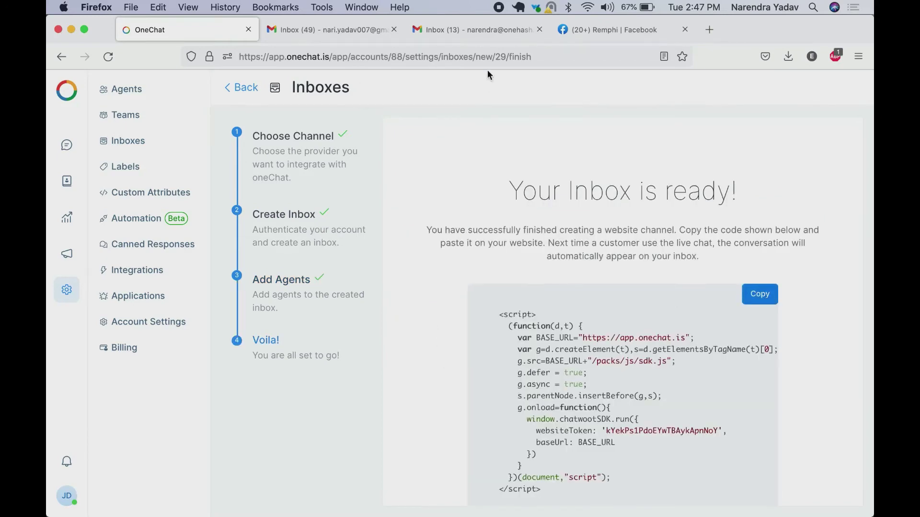
{"action": "key", "text": "super+t"}
{"action": "type", "text": "ind"}
{"action": "key", "text": "Return"}
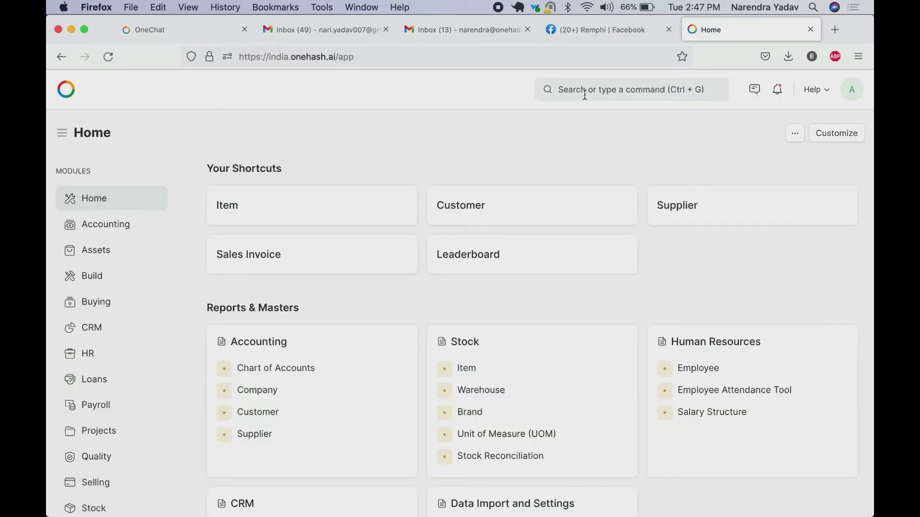
Replace the head HTML in OneHash Website Settings with the pasted OneChat widget script and save
{"action": "left_click", "coordinate": [585, 94]}
{"action": "type", "text": "website"}
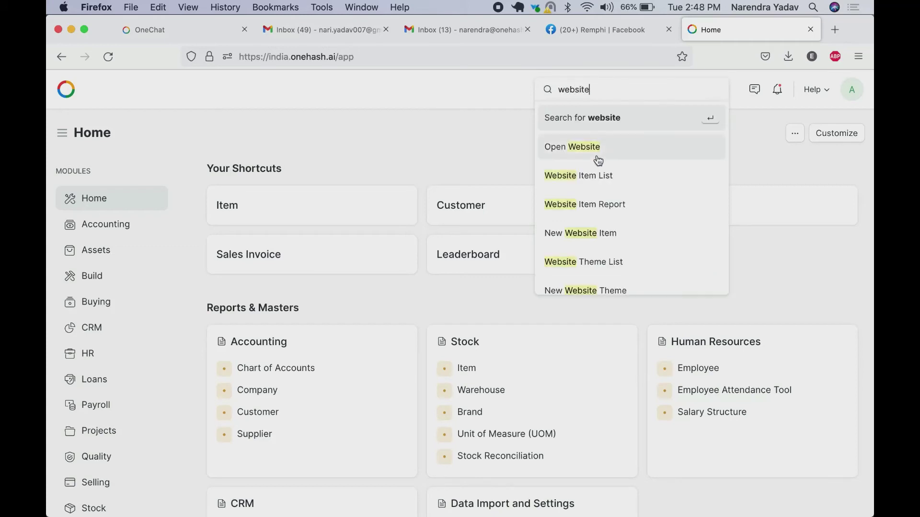
{"action": "scroll", "coordinate": [608, 209], "scroll_direction": "down", "scroll_amount": 5}
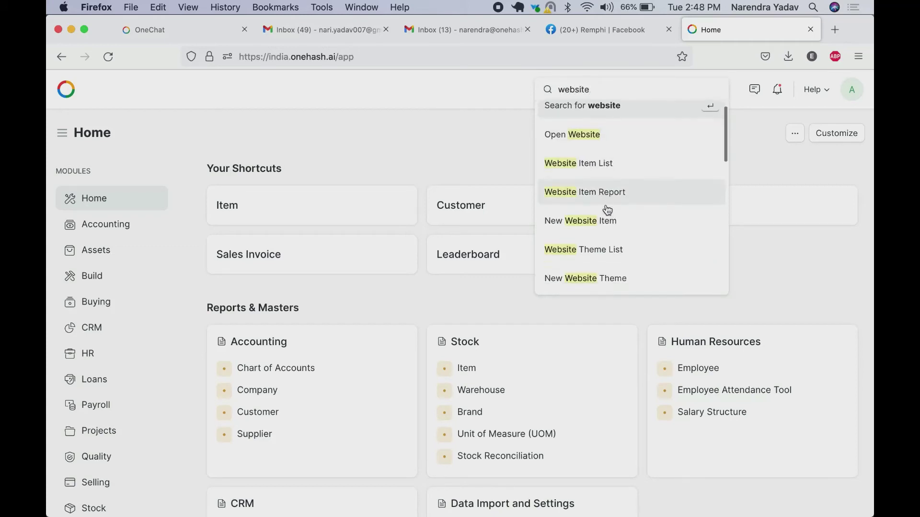
{"action": "left_click", "coordinate": [586, 280]}
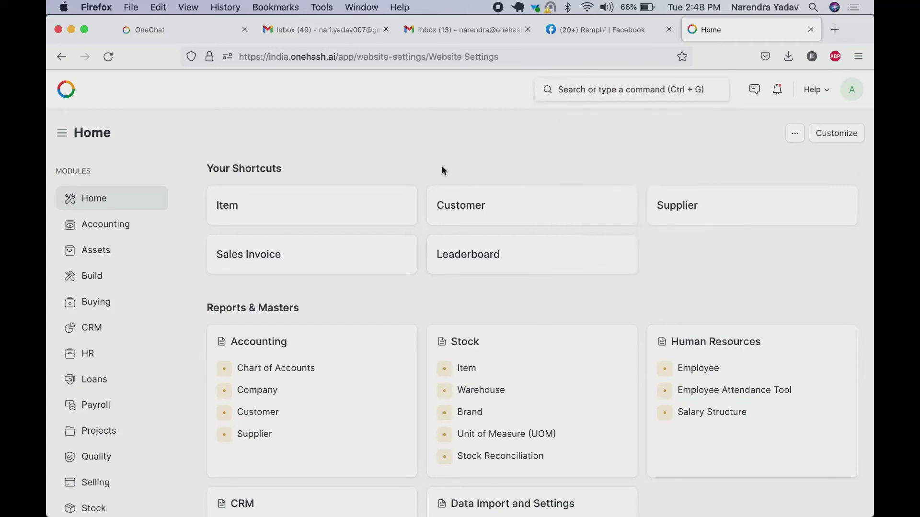
{"action": "scroll", "coordinate": [380, 254], "scroll_direction": "down", "scroll_amount": 15}
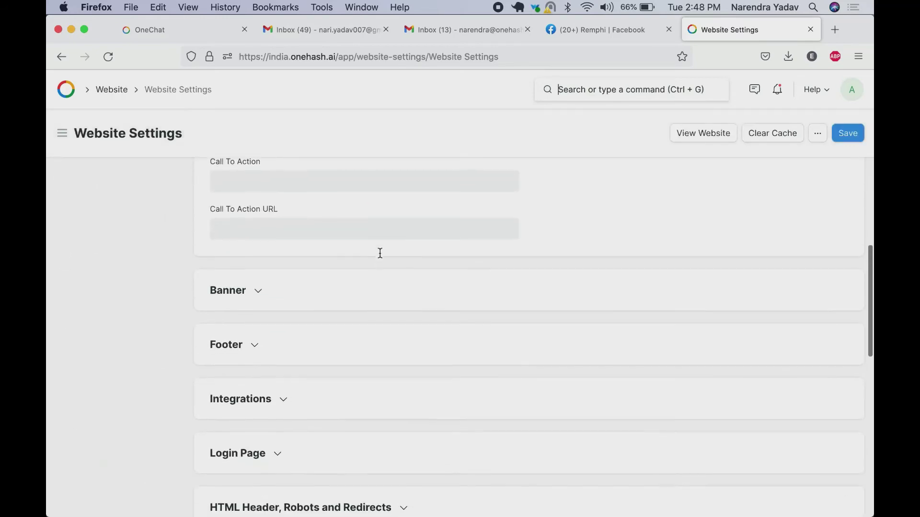
{"action": "left_click", "coordinate": [251, 313]}
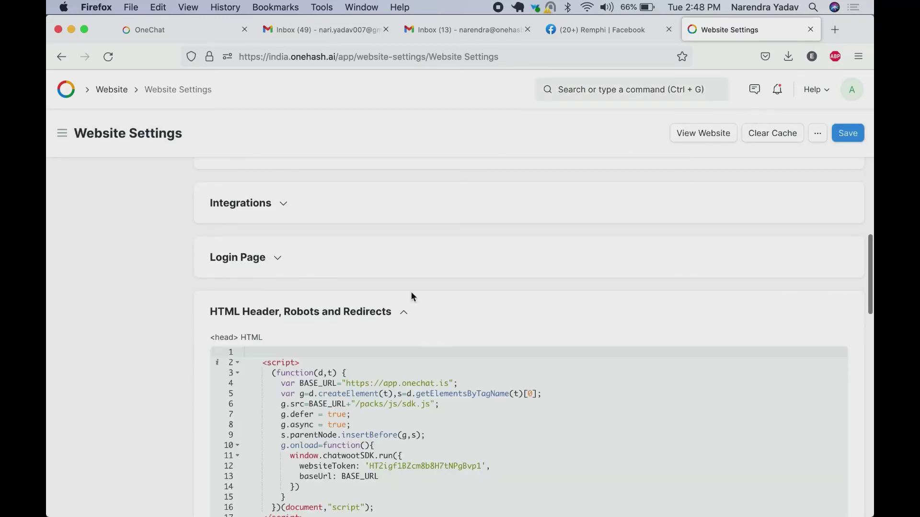
{"action": "scroll", "coordinate": [410, 291], "scroll_direction": "down", "scroll_amount": 4}
{"action": "key", "text": "super+a"}
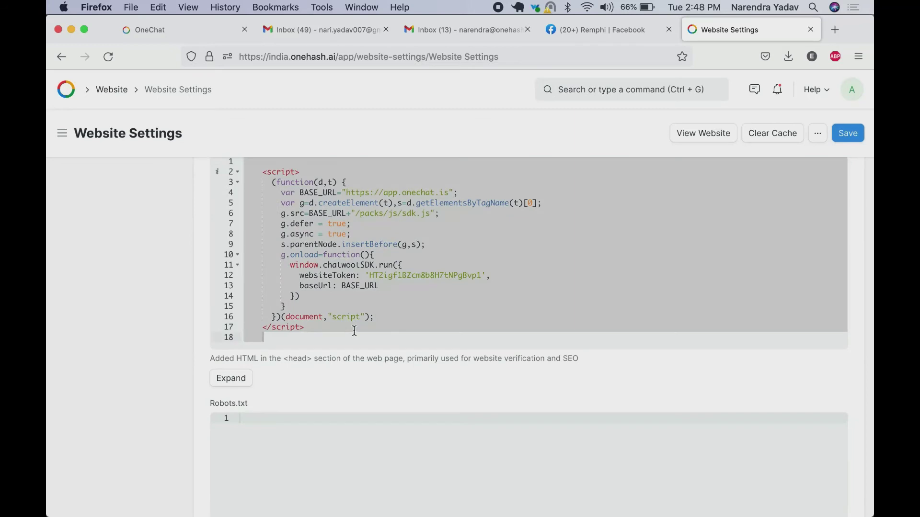
{"action": "key", "text": "super+v"}
{"action": "key", "text": "super+s"}
{"action": "scroll", "coordinate": [359, 366], "scroll_direction": "up", "scroll_amount": 3}
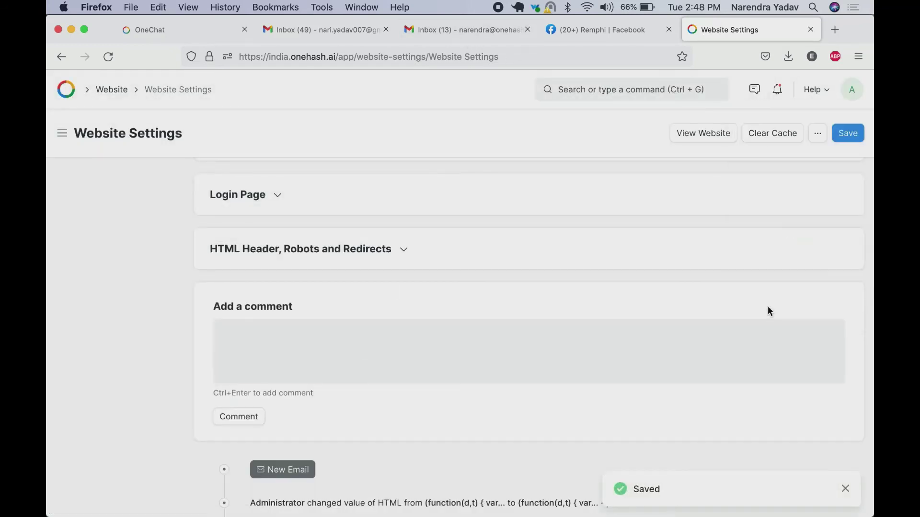
Reload the OneHash site, open the chat widget and send 'Hi' in a new conversation
{"action": "key", "text": "super+r"}
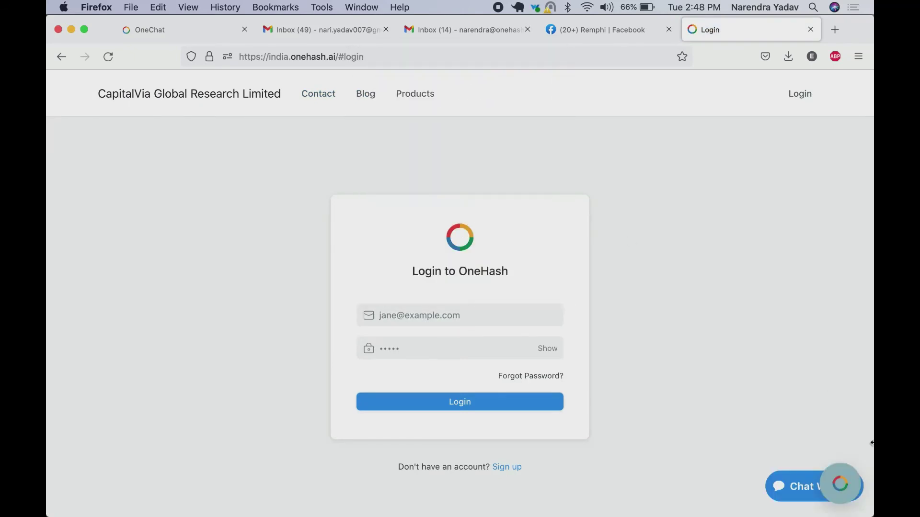
{"action": "left_click", "coordinate": [840, 484]}
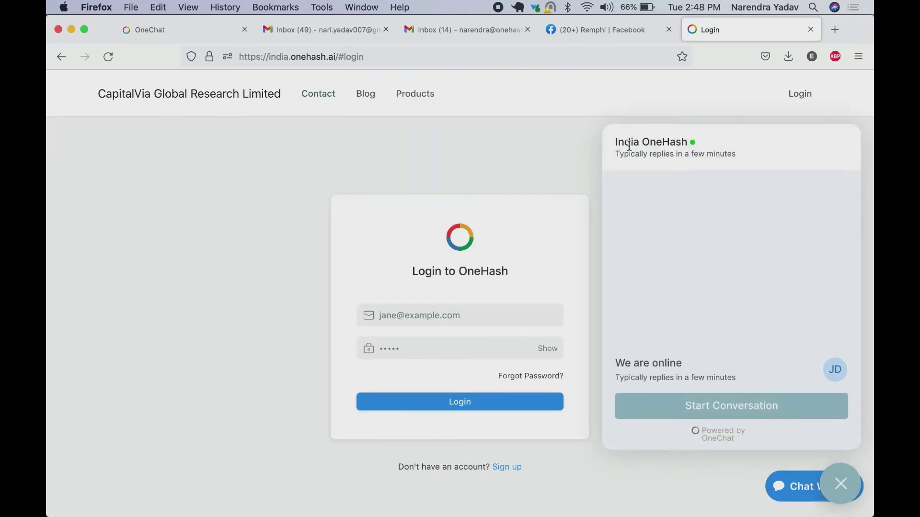
{"action": "left_click", "coordinate": [701, 406]}
{"action": "type", "text": "Hi"}
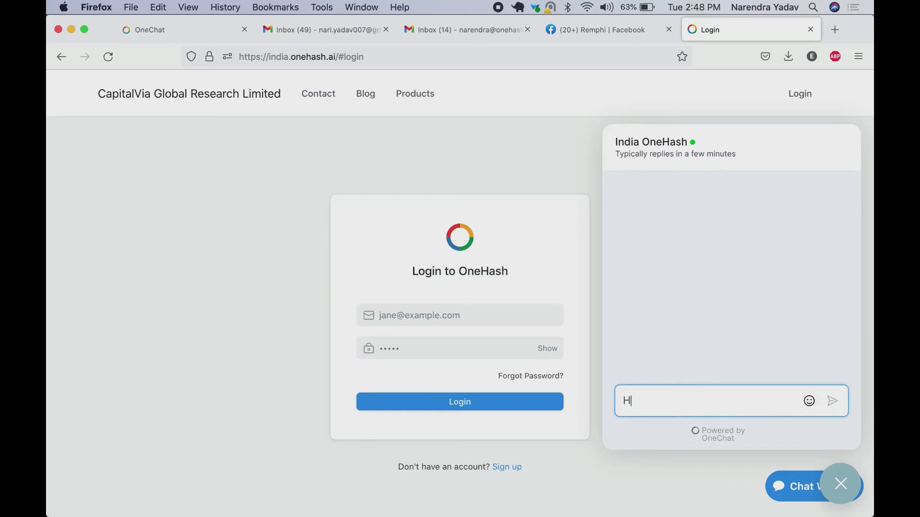
{"action": "key", "text": "Return"}
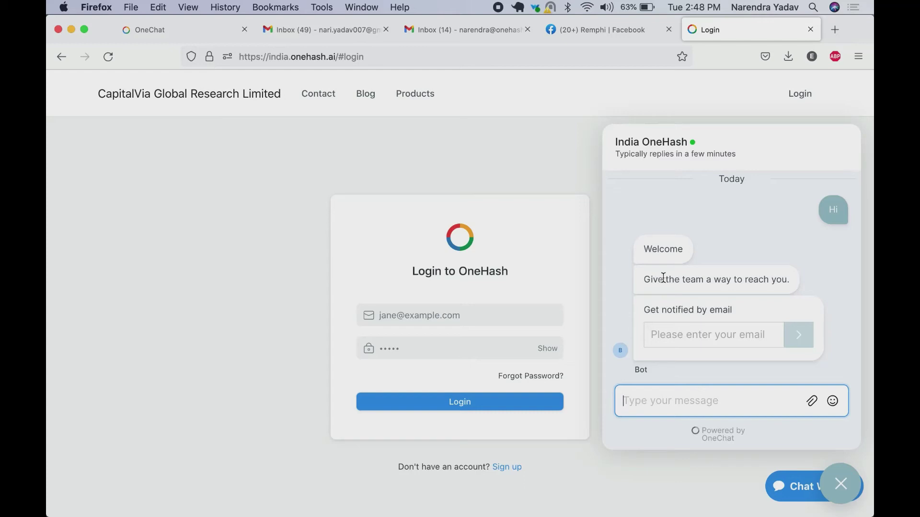
Give the chat bot the visitor's contact email address and submit it
{"action": "double_click", "coordinate": [658, 249]}
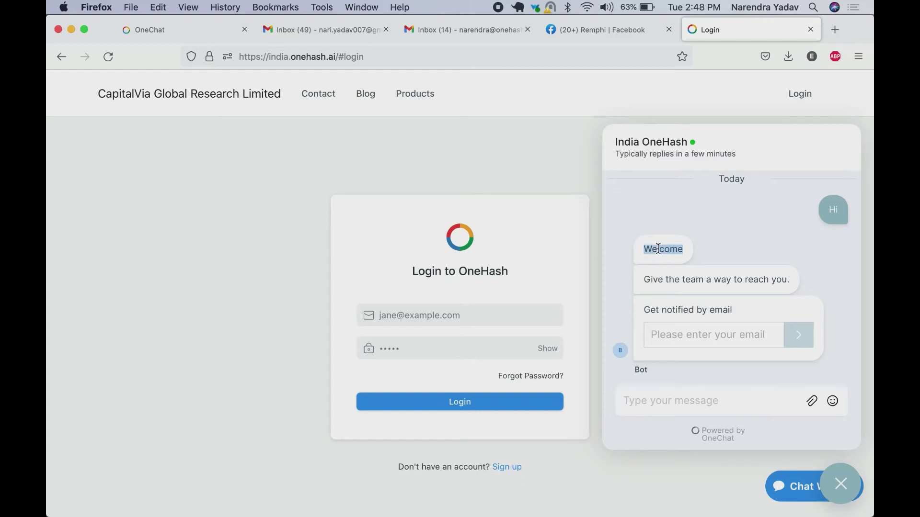
{"action": "triple_click", "coordinate": [718, 278]}
{"action": "left_click", "coordinate": [697, 332]}
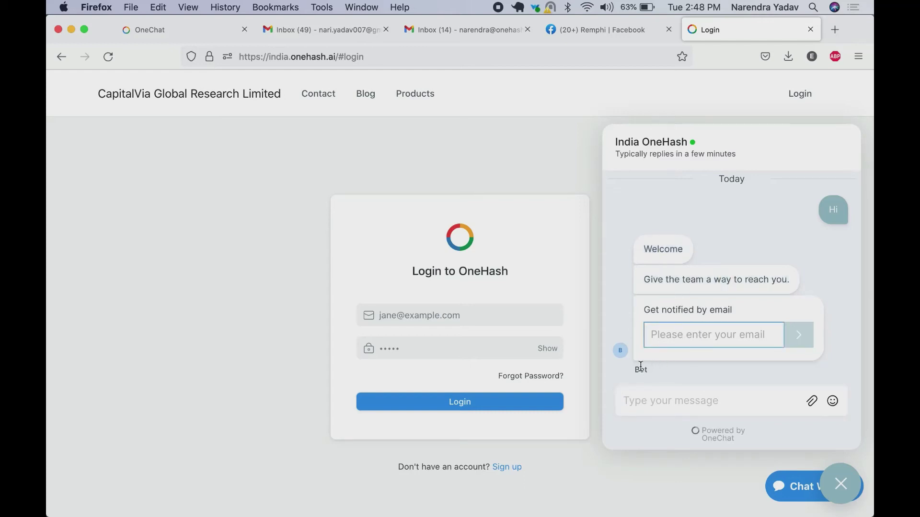
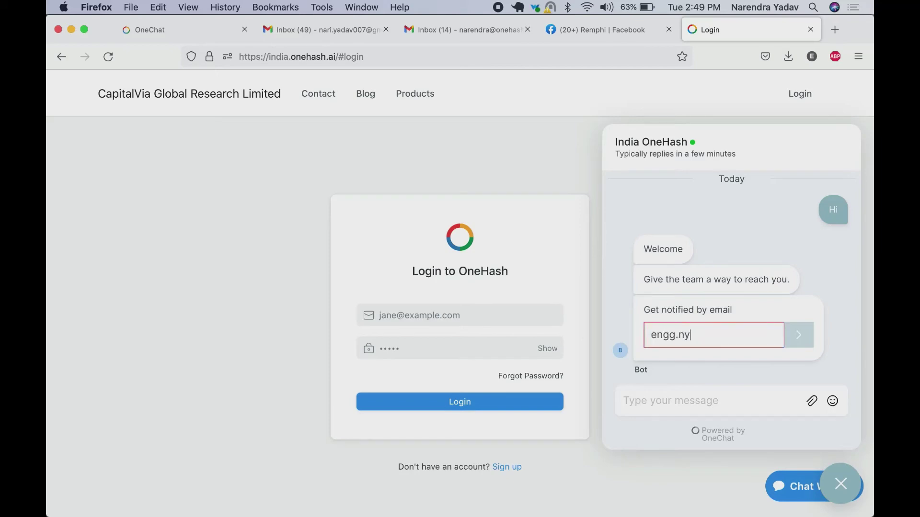
{"action": "left_click", "coordinate": [804, 335]}
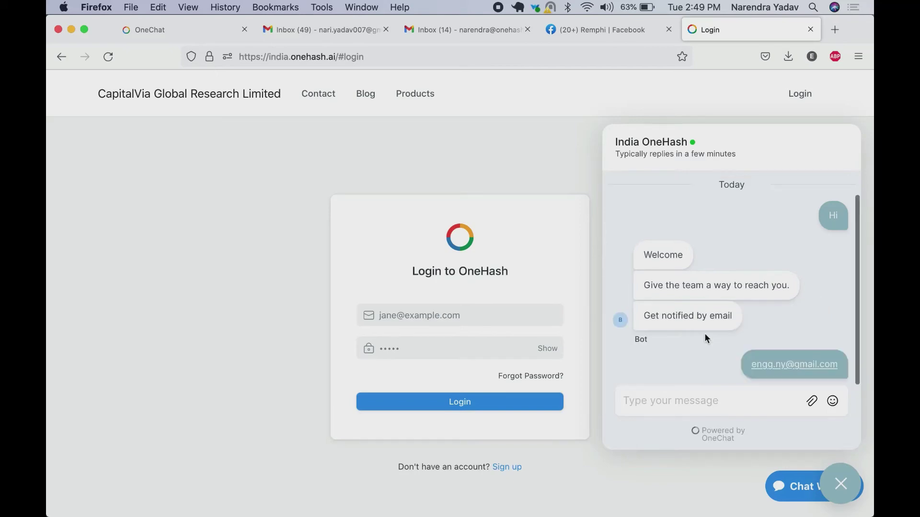
Reply 'how I can assist you today' in the India OneHash conversation, then return to the website
{"action": "left_click", "coordinate": [195, 29]}
{"action": "left_click", "coordinate": [663, 443]}
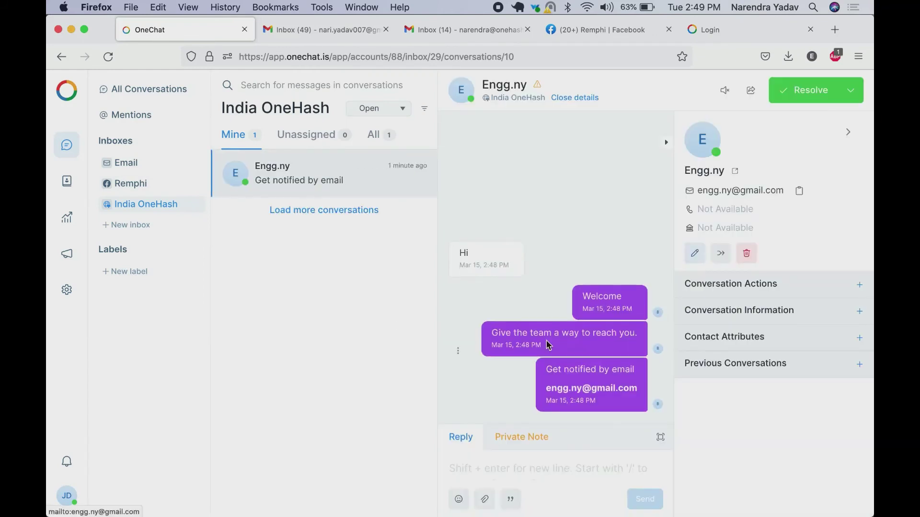
{"action": "type", "text": "how I can assist you today"}
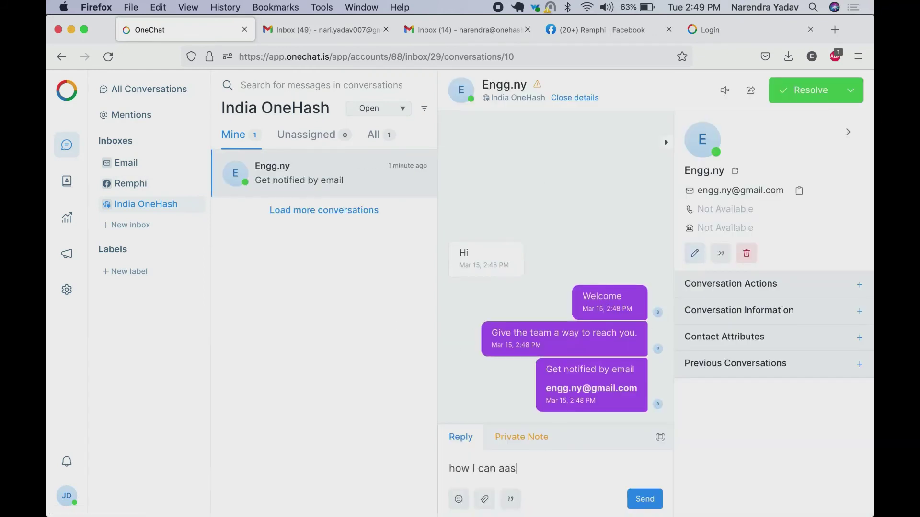
{"action": "key", "text": "Return"}
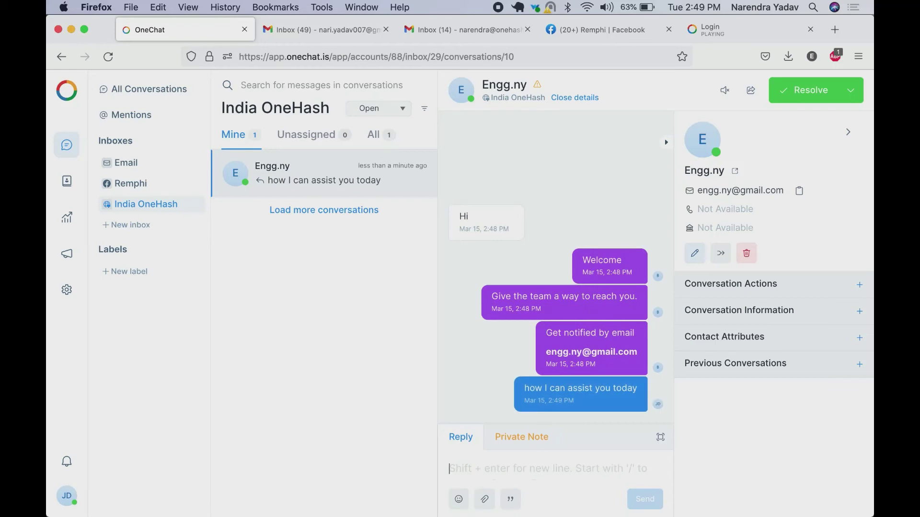
{"action": "left_click", "coordinate": [723, 30]}
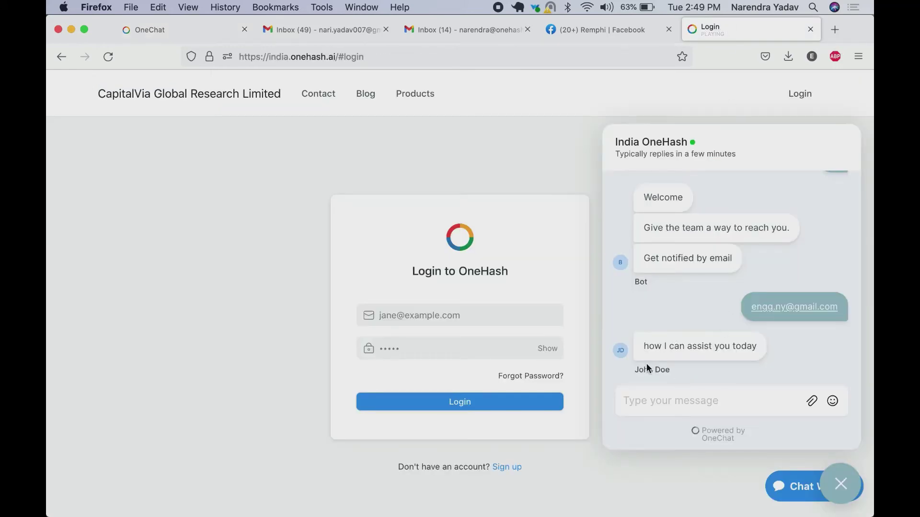
Try the widget's attachment and emoji pickers, closing both, then go back to OneChat
{"action": "left_click", "coordinate": [812, 406]}
{"action": "left_click", "coordinate": [783, 346]}
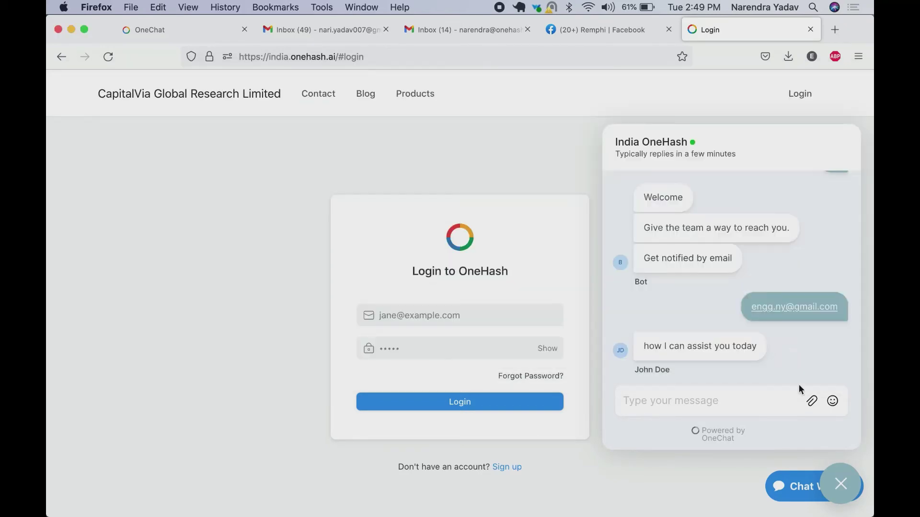
{"action": "left_click", "coordinate": [831, 404]}
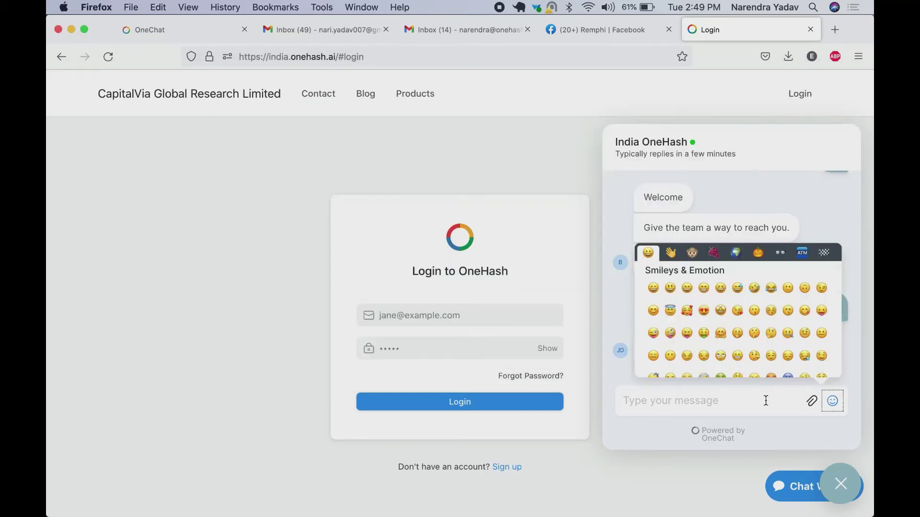
{"action": "left_click", "coordinate": [731, 407]}
{"action": "left_click", "coordinate": [200, 33]}
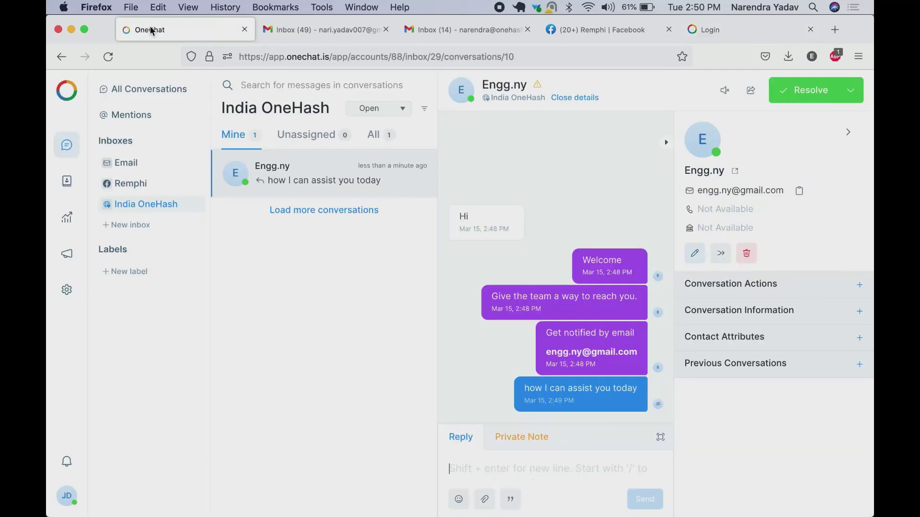
Start adding another inbox, then abandon the wizard and return to the conversations
{"action": "left_click", "coordinate": [139, 225]}
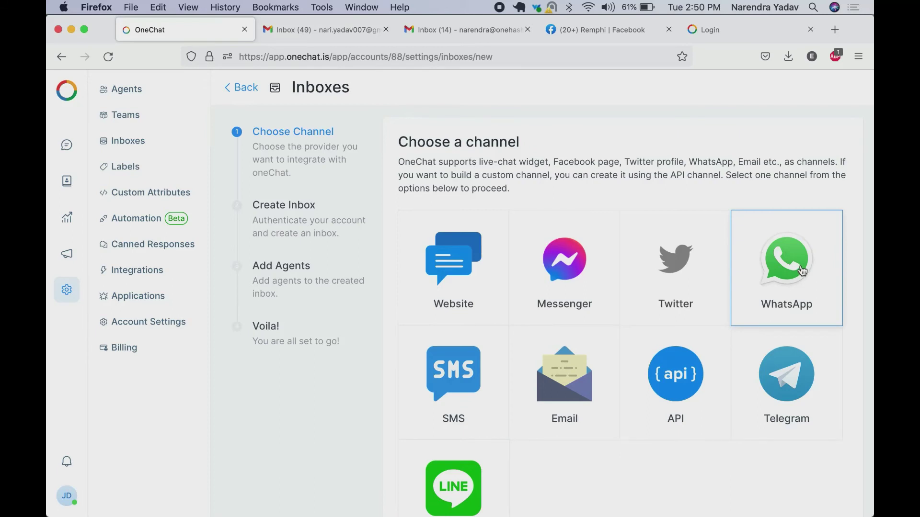
{"action": "left_click", "coordinate": [240, 90]}
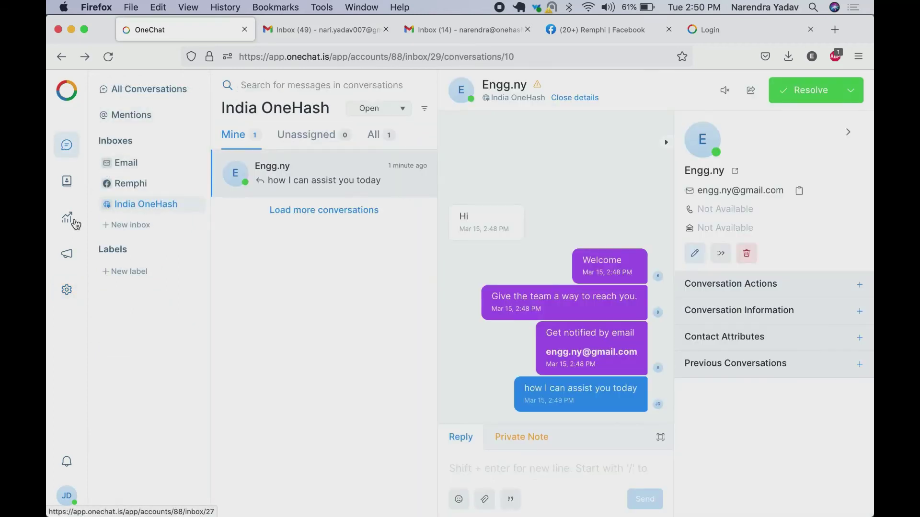
Add a canned response with short code 'welcome' and a 'Hi, Thanks for choosing OneChat' message
{"action": "left_click", "coordinate": [67, 291]}
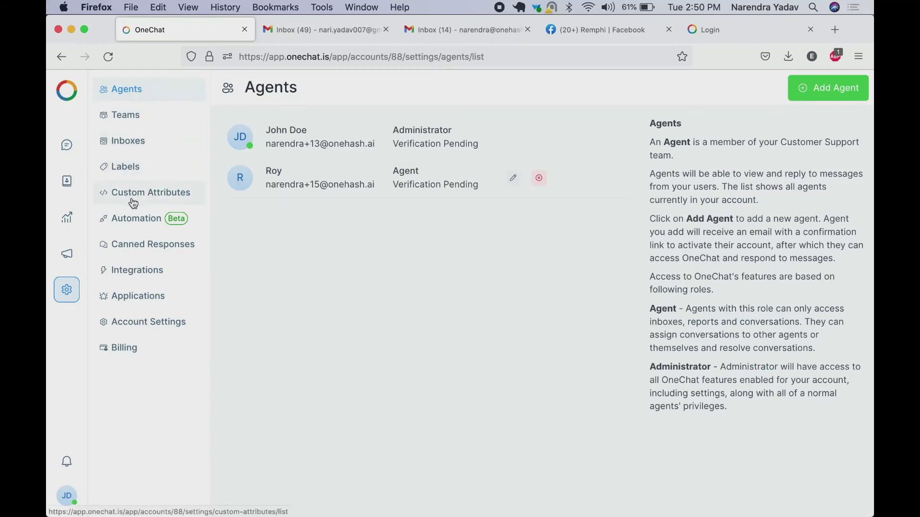
{"action": "left_click", "coordinate": [138, 253]}
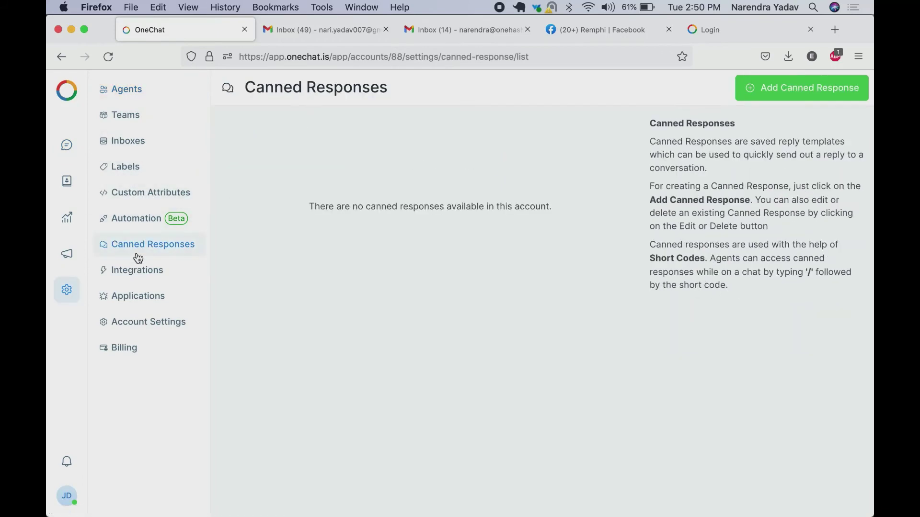
{"action": "left_click", "coordinate": [812, 95]}
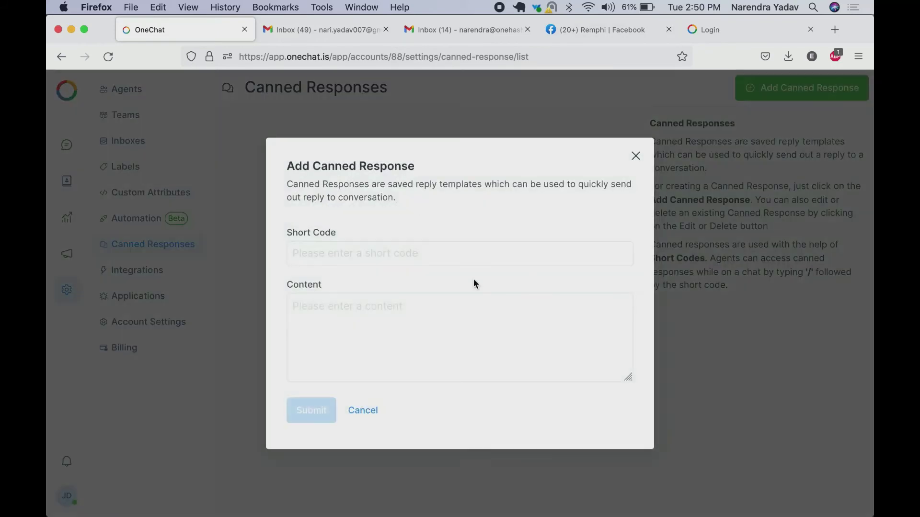
{"action": "left_click", "coordinate": [309, 253]}
{"action": "type", "text": "welcome"}
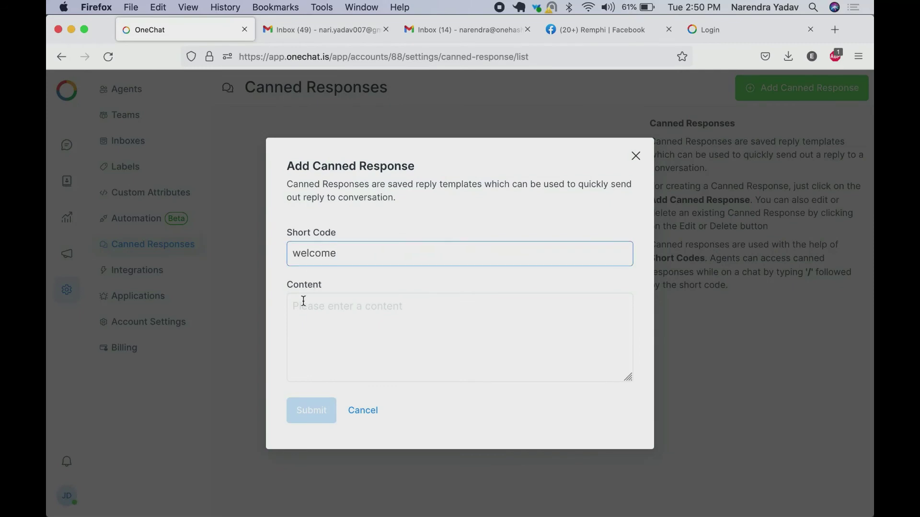
{"action": "left_click", "coordinate": [303, 301]}
{"action": "type", "text": "Hi,"}
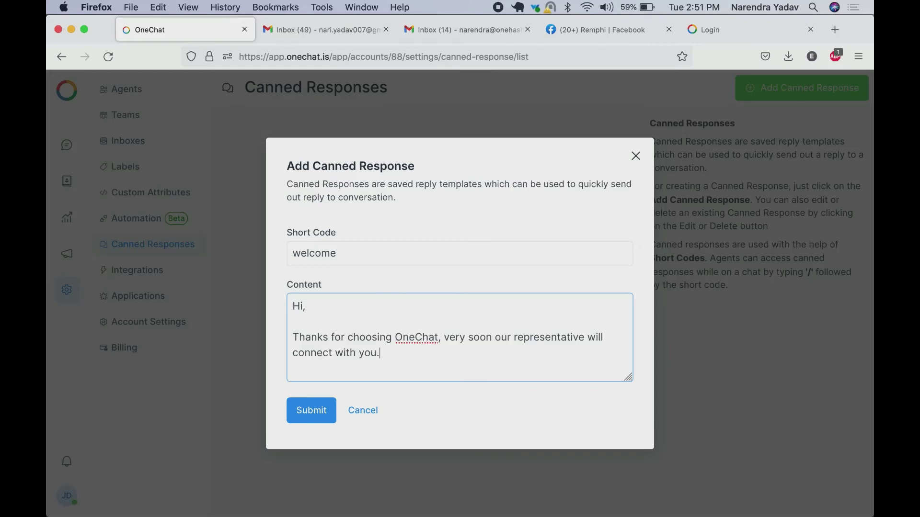
{"action": "key", "text": "Return"}
{"action": "key", "text": "Return"}
{"action": "type", "text": "Thanks"}
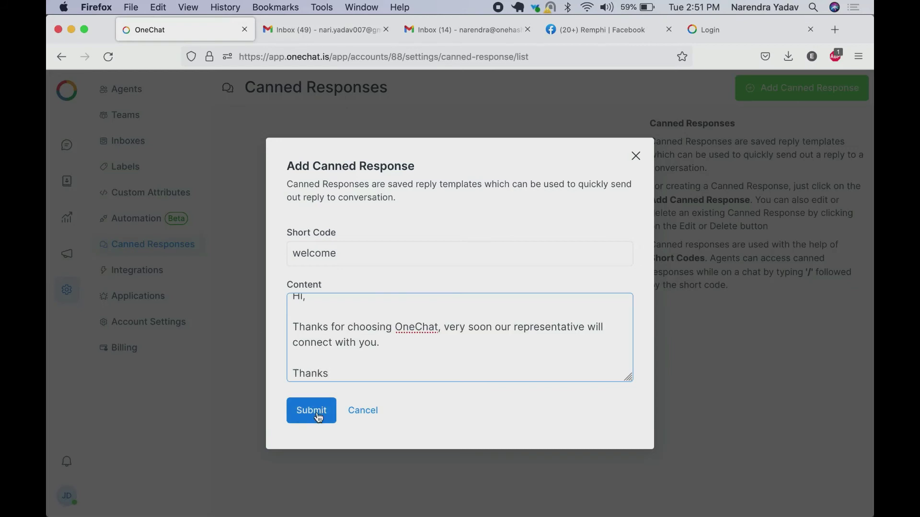
{"action": "left_click", "coordinate": [316, 412]}
{"action": "left_click", "coordinate": [66, 145]}
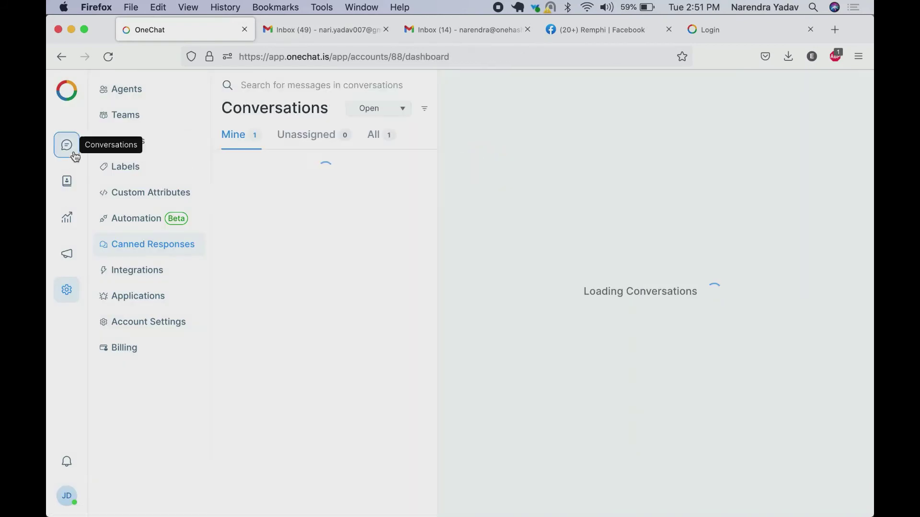
Insert the welcome canned response into the visitor's India OneHash conversation and send it
{"action": "left_click", "coordinate": [146, 204]}
{"action": "left_click", "coordinate": [306, 177]}
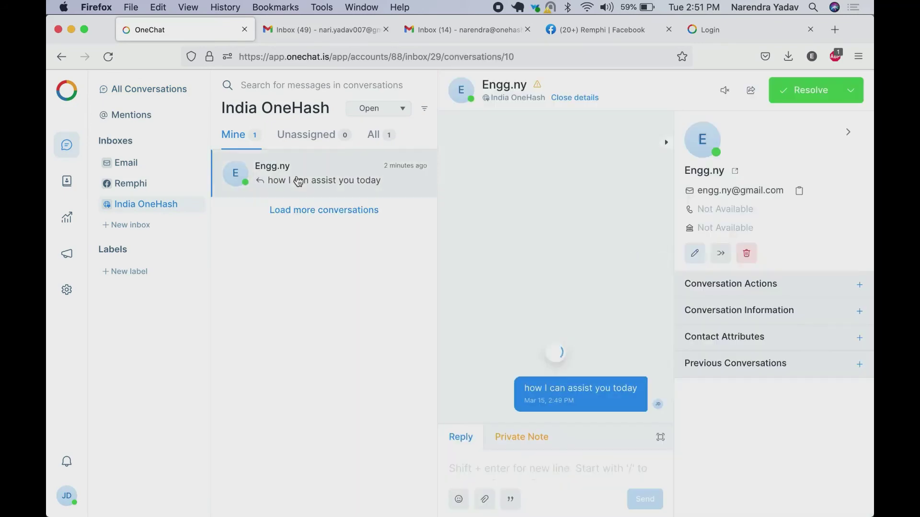
{"action": "type", "text": "/wel"}
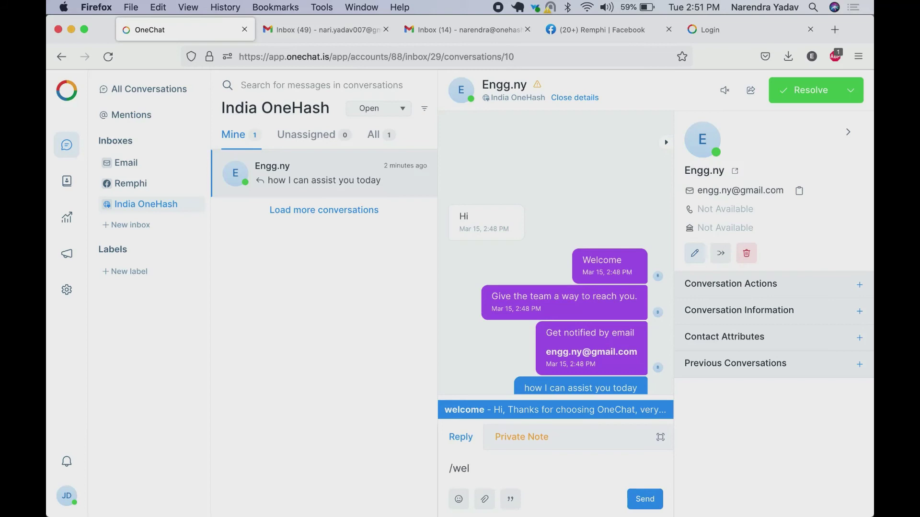
{"action": "key", "text": "Return"}
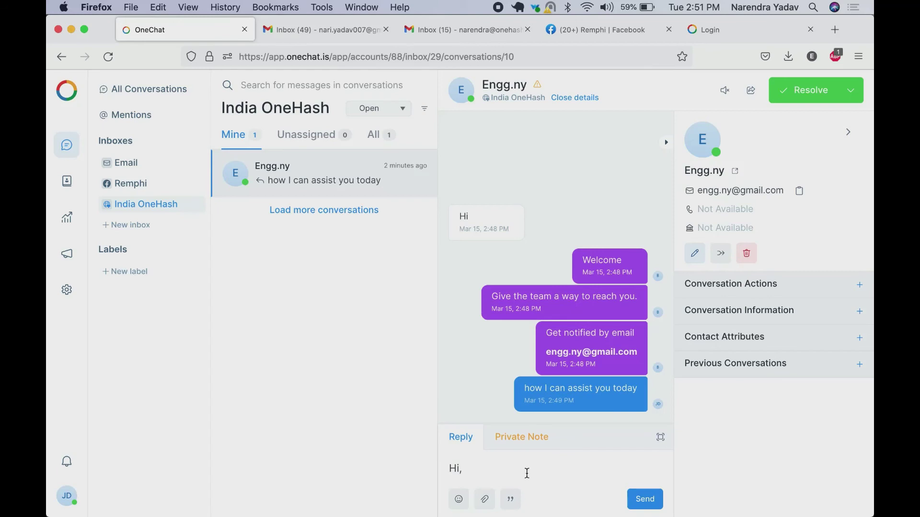
{"action": "scroll", "coordinate": [527, 474], "scroll_direction": "down", "scroll_amount": 3}
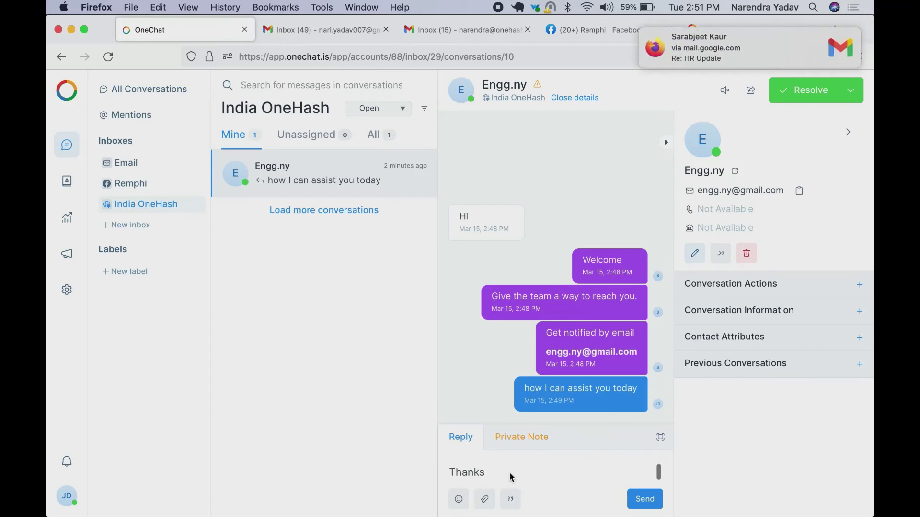
{"action": "key", "text": "Return"}
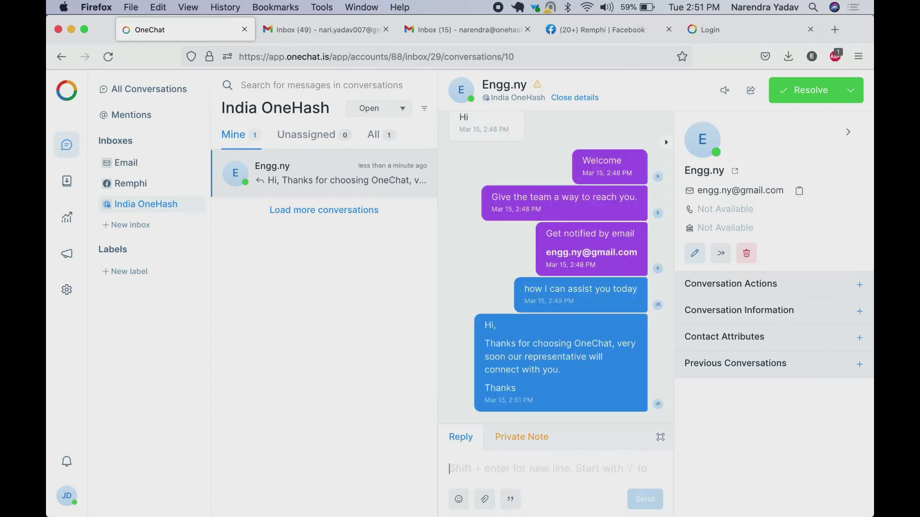
Look through the transcript-sending options and team assignment choices without changing anything
{"action": "left_click", "coordinate": [752, 91]}
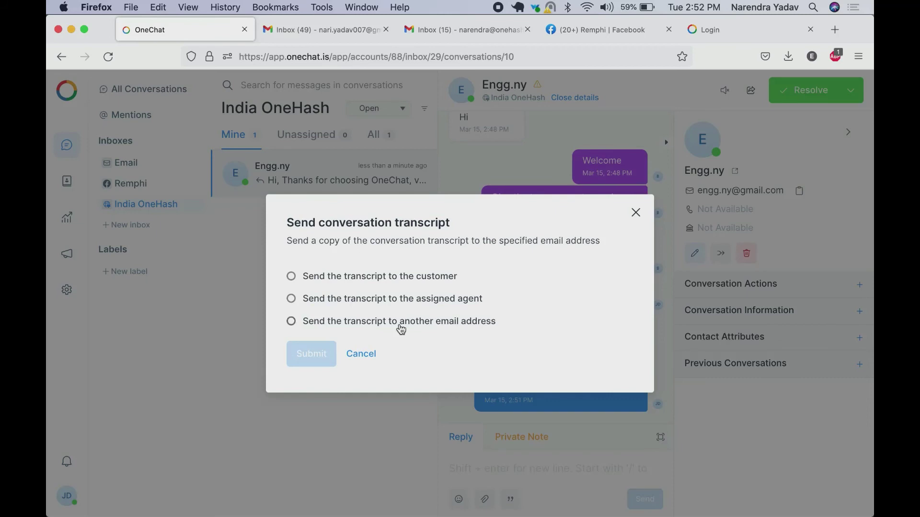
{"action": "left_click", "coordinate": [401, 328]}
{"action": "left_click", "coordinate": [363, 283]}
{"action": "left_click", "coordinate": [357, 277]}
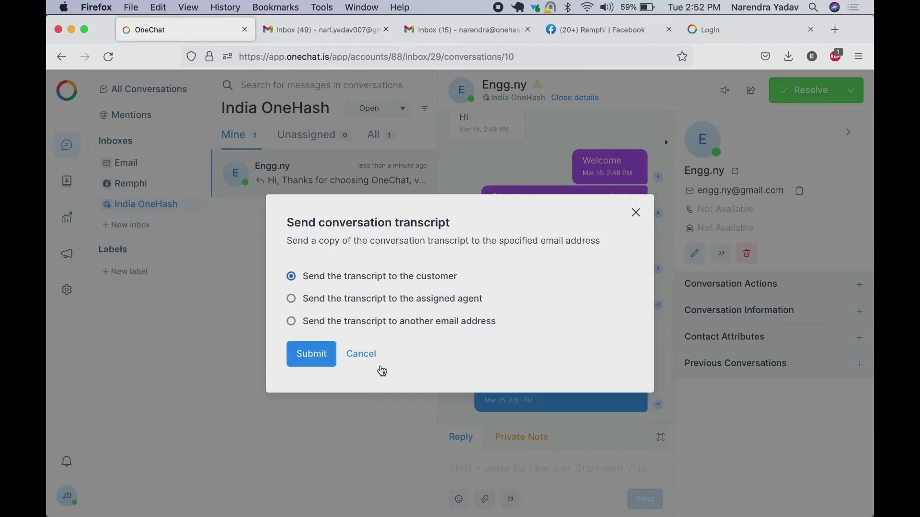
{"action": "left_click", "coordinate": [363, 355]}
{"action": "left_click", "coordinate": [740, 286]}
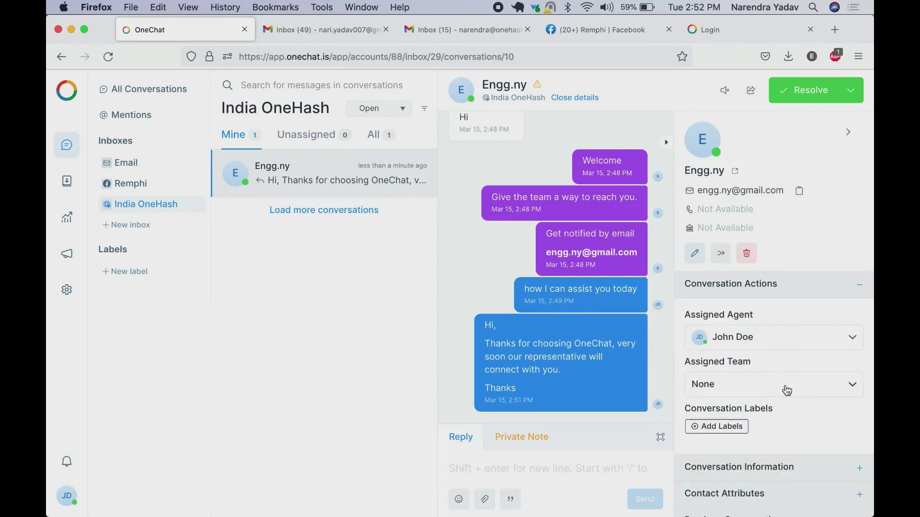
{"action": "left_click", "coordinate": [786, 389]}
{"action": "left_click", "coordinate": [786, 389]}
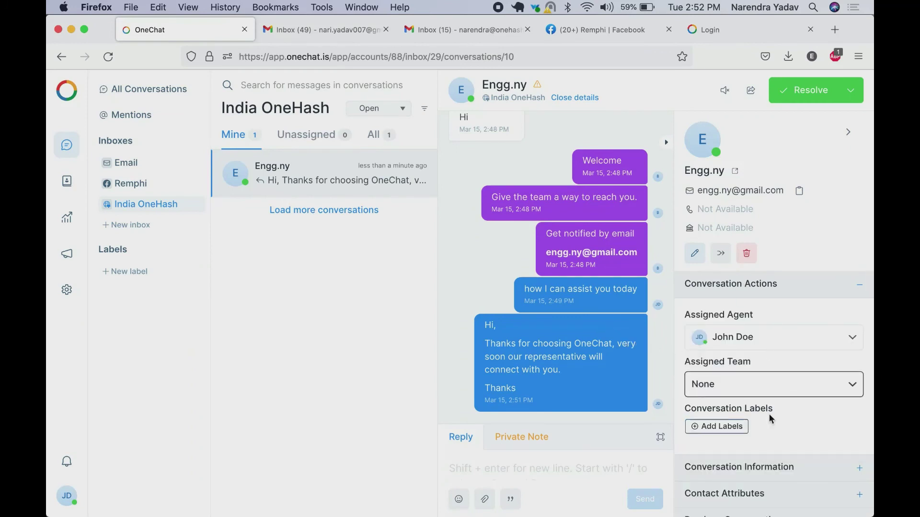
{"action": "scroll", "coordinate": [737, 418], "scroll_direction": "down", "scroll_amount": 1}
Create a new label named 'Test'
{"action": "left_click", "coordinate": [715, 415]}
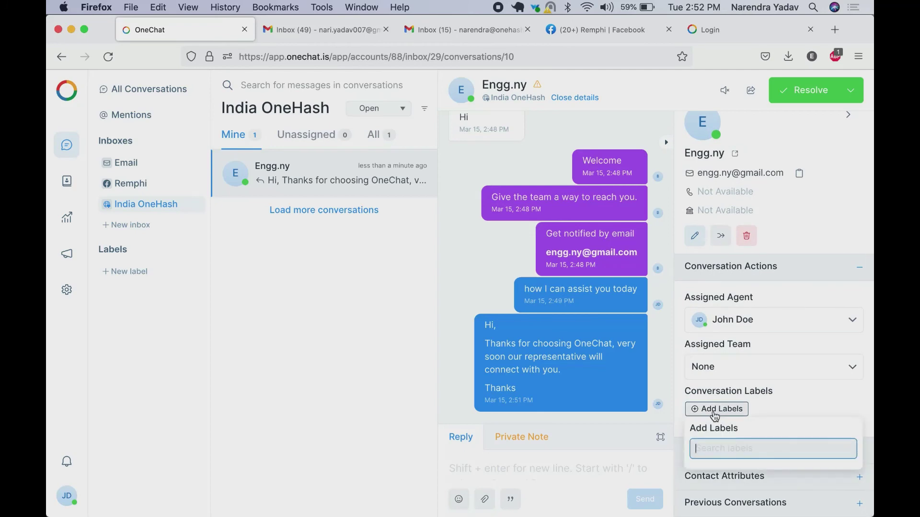
{"action": "type", "text": "Tet"}
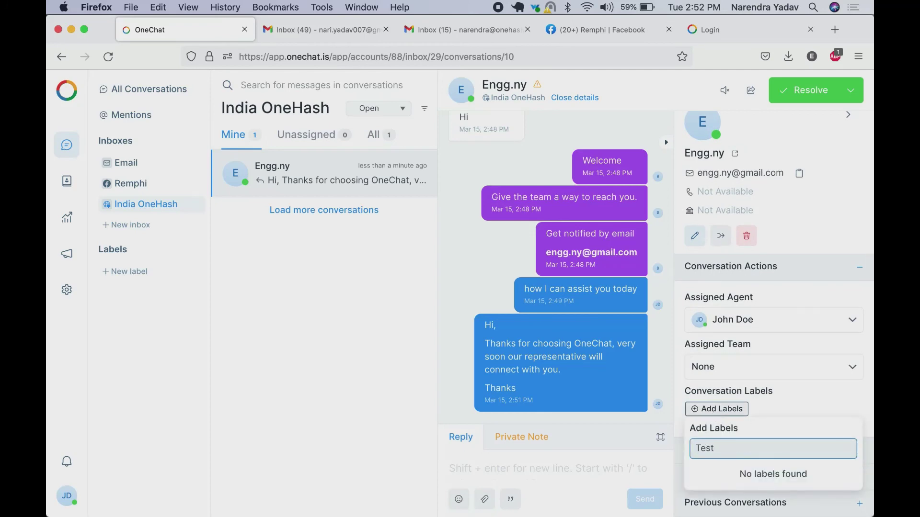
{"action": "key", "text": "BackSpace"}
{"action": "key", "text": "BackSpace"}
{"action": "key", "text": "BackSpace"}
{"action": "key", "text": "BackSpace"}
{"action": "left_click", "coordinate": [129, 271]}
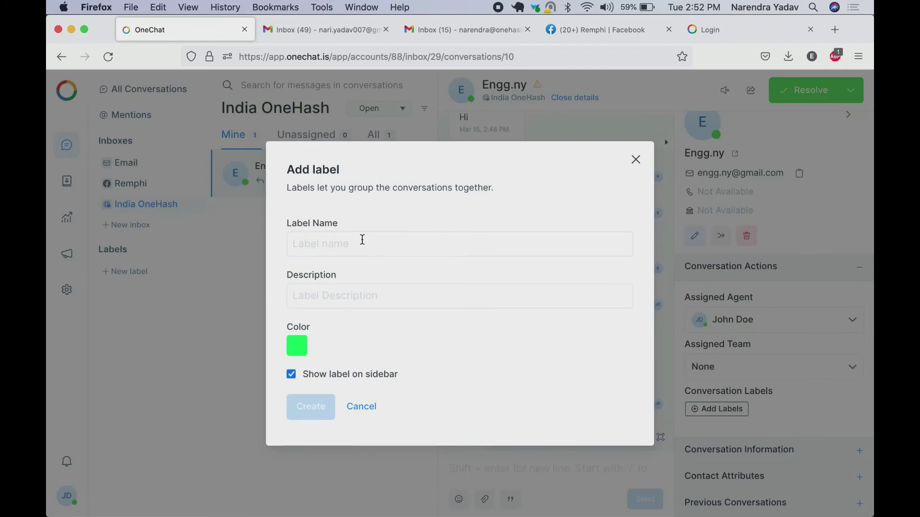
{"action": "left_click", "coordinate": [362, 240]}
{"action": "type", "text": "Test"}
{"action": "left_click", "coordinate": [310, 407]}
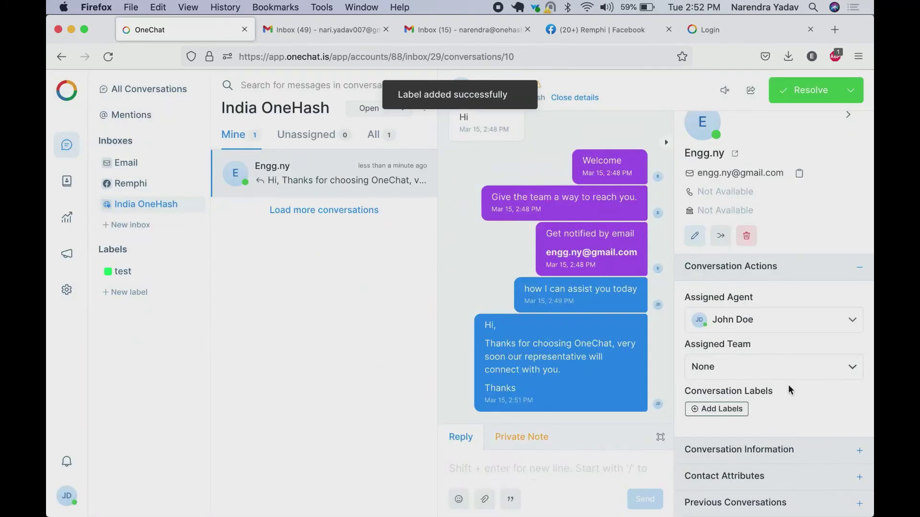
Tag the visitor's conversation with the test label
{"action": "left_click", "coordinate": [723, 409]}
{"action": "left_click", "coordinate": [715, 476]}
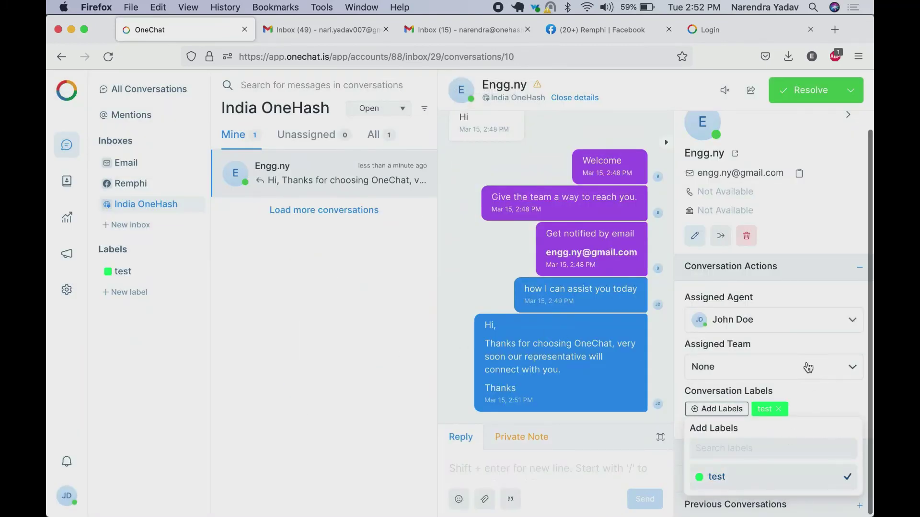
{"action": "left_click", "coordinate": [809, 367]}
{"action": "left_click", "coordinate": [784, 344]}
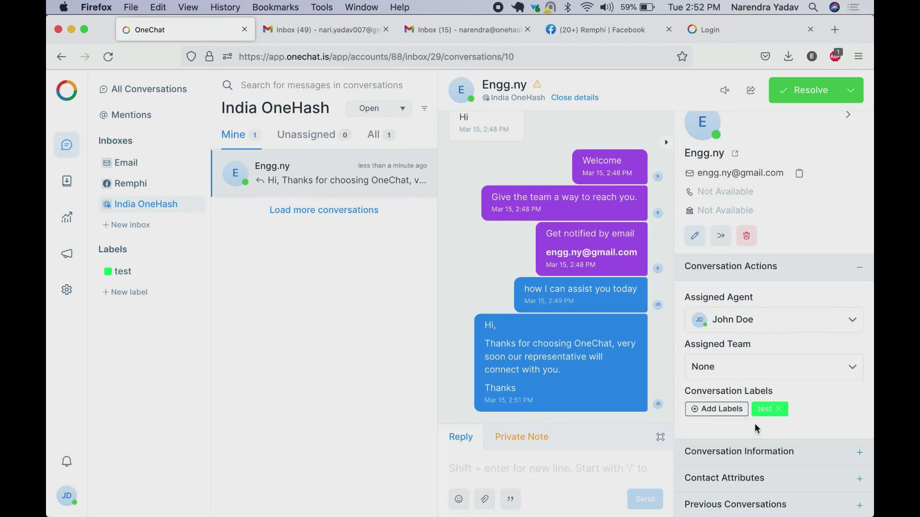
{"action": "scroll", "coordinate": [498, 229], "scroll_direction": "up", "scroll_amount": 2}
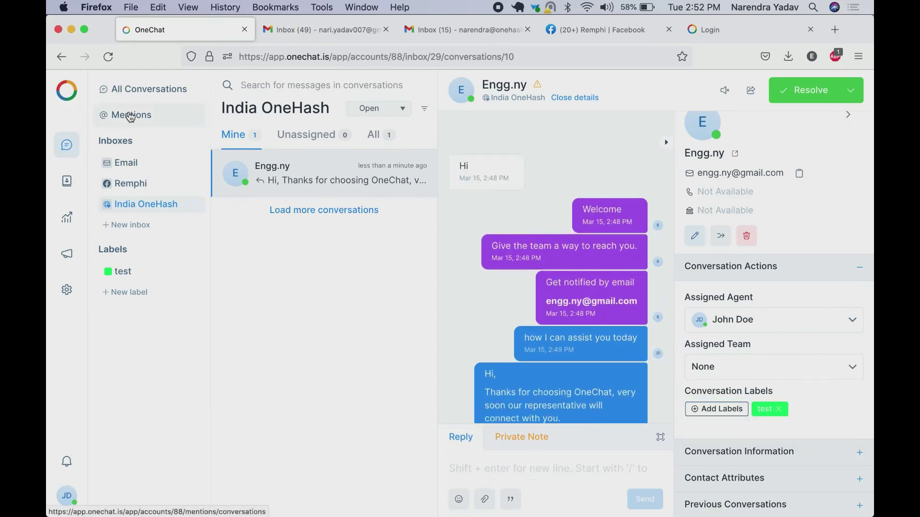
Open the Contacts list, inspect the filter field options, and close the filter unapplied
{"action": "left_click", "coordinate": [130, 117]}
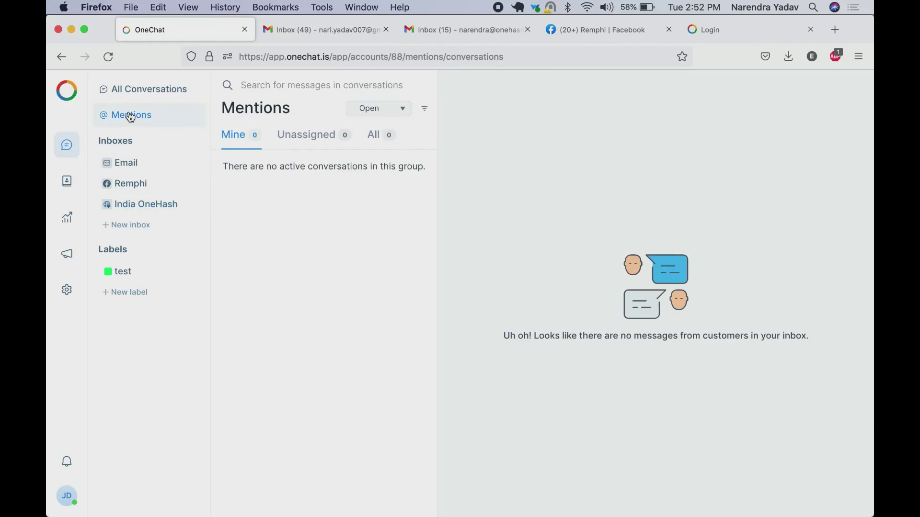
{"action": "left_click", "coordinate": [67, 183]}
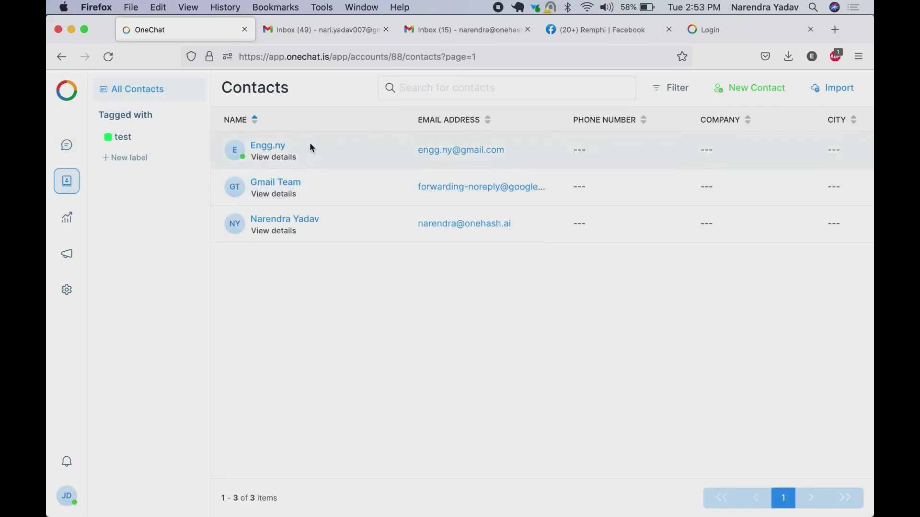
{"action": "left_click", "coordinate": [666, 88]}
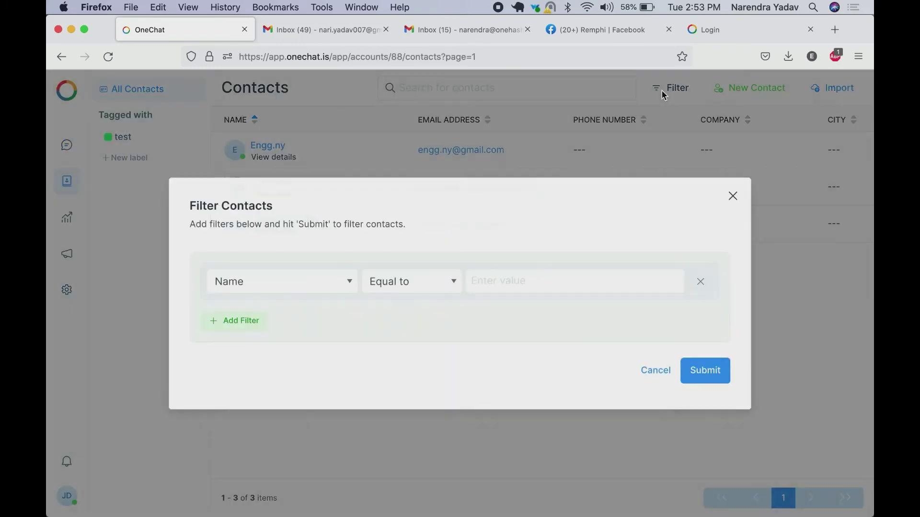
{"action": "left_click", "coordinate": [278, 277]}
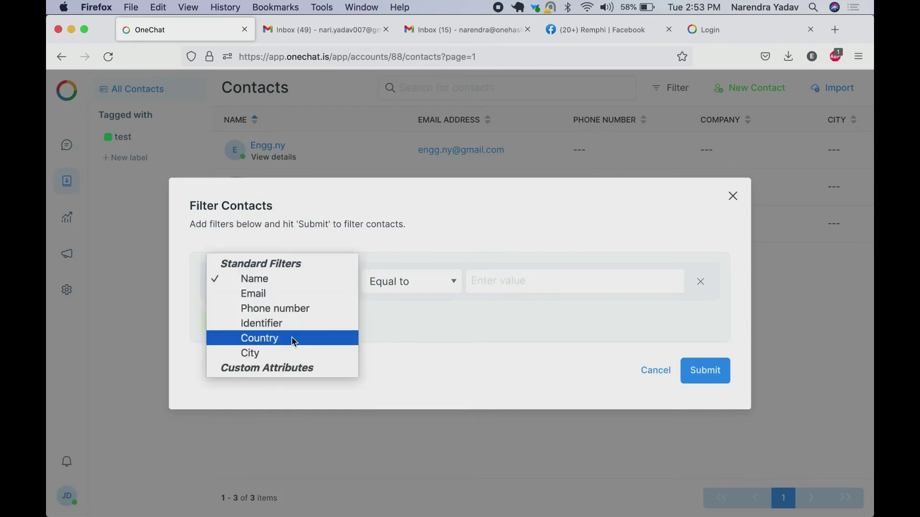
{"action": "left_click", "coordinate": [396, 247]}
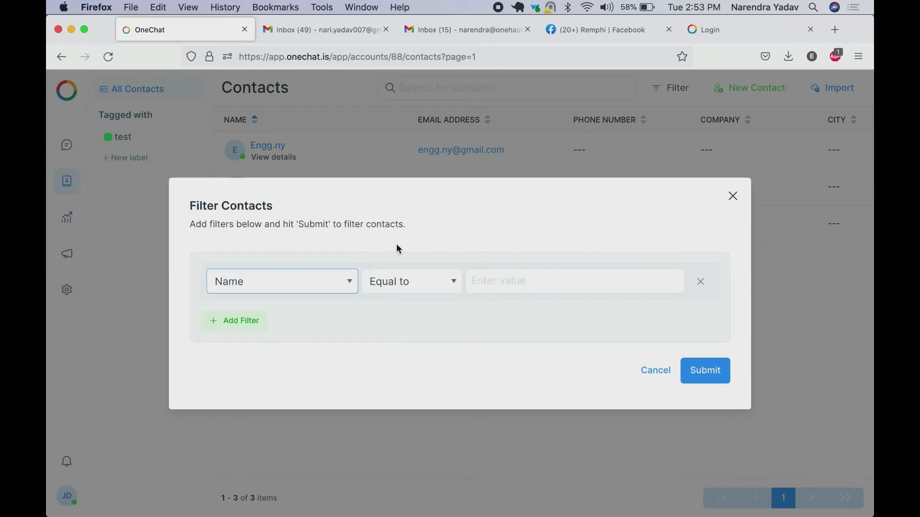
{"action": "left_click", "coordinate": [733, 198]}
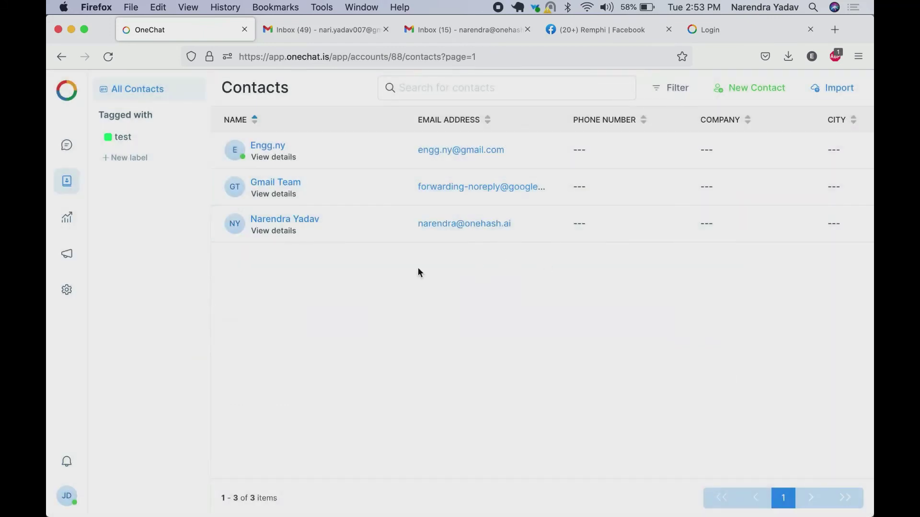
Review the CSAT report and its info tooltips, then the Agents report, then open Contacts
{"action": "left_click", "coordinate": [73, 226]}
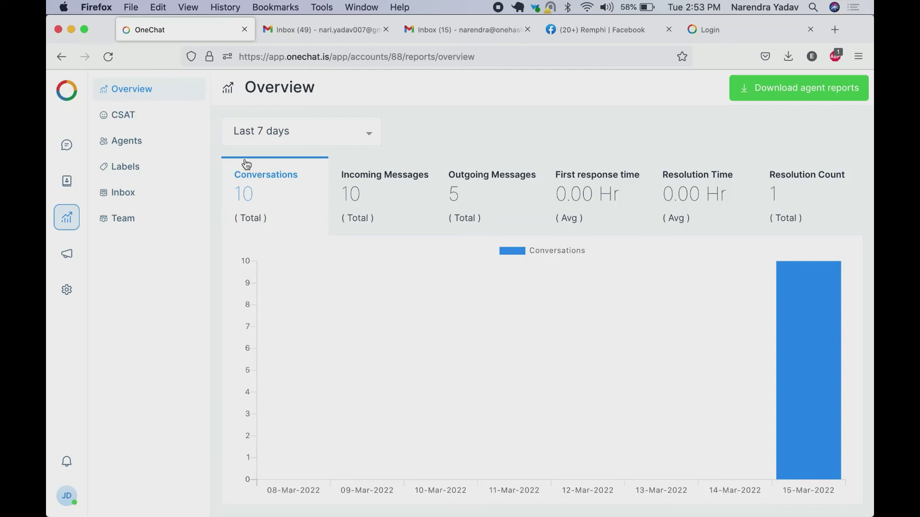
{"action": "left_click", "coordinate": [129, 118]}
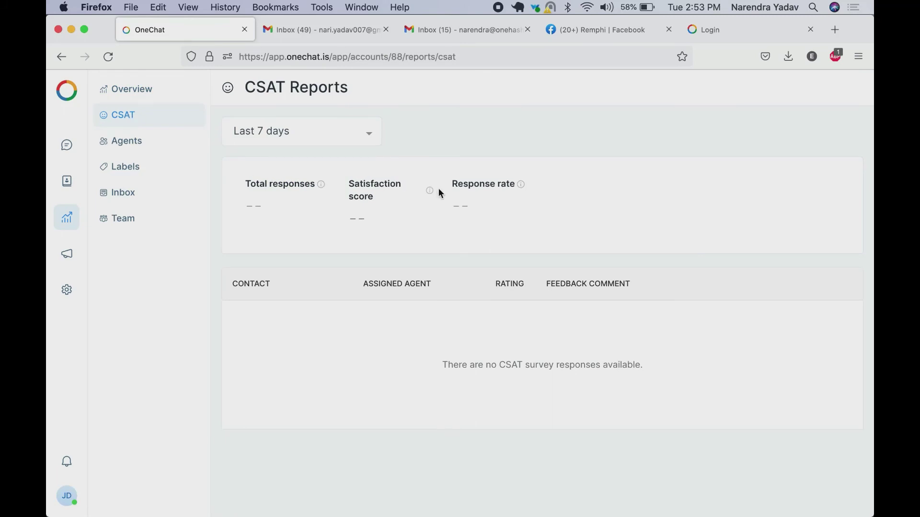
{"action": "mouse_move", "coordinate": [431, 191]}
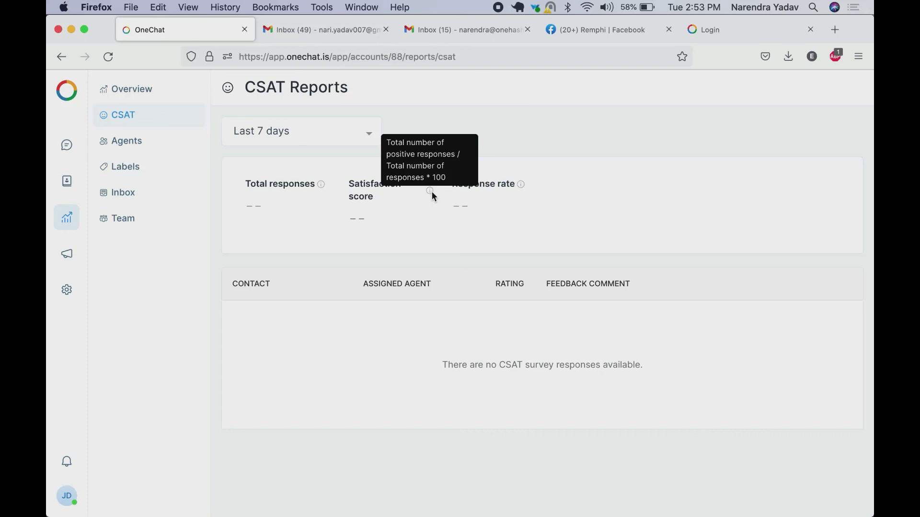
{"action": "mouse_move", "coordinate": [521, 188]}
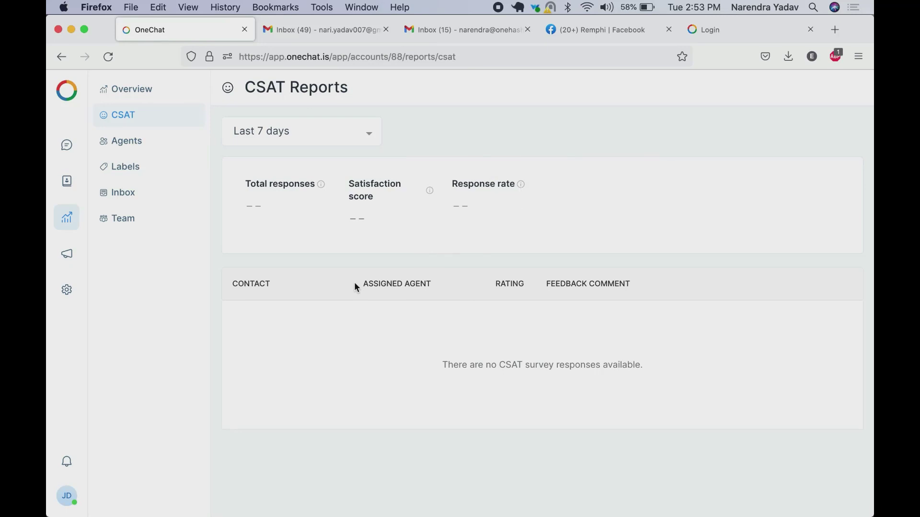
{"action": "left_click", "coordinate": [130, 143]}
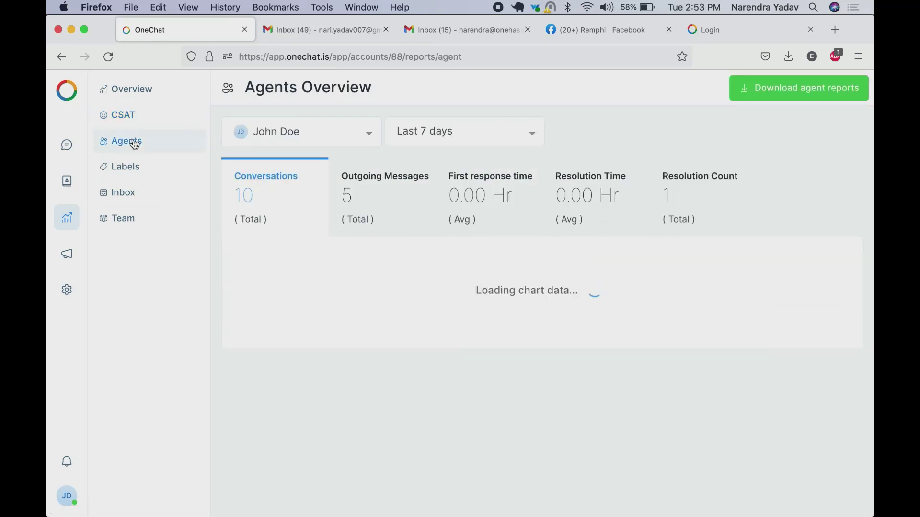
{"action": "left_click", "coordinate": [67, 181]}
Look over the Email inbox's conversations and its settings page, then return to the inbox list
{"action": "left_click", "coordinate": [68, 152]}
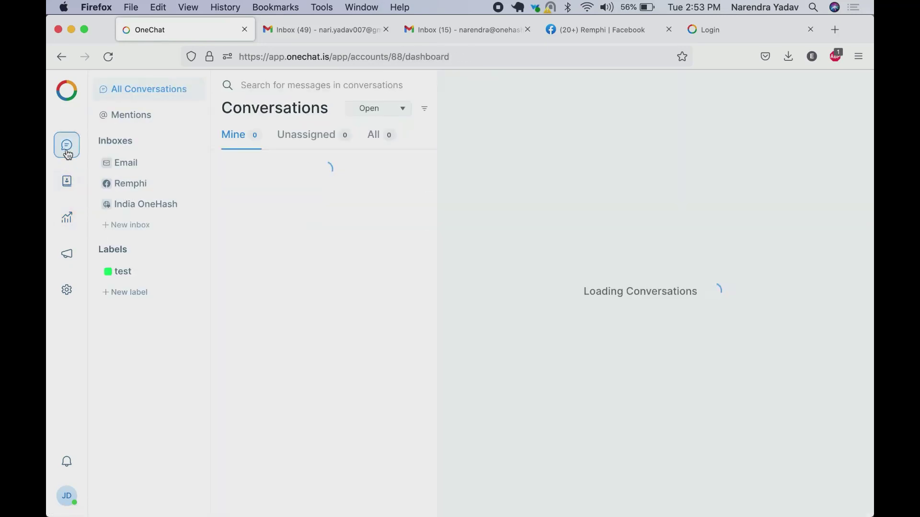
{"action": "left_click", "coordinate": [133, 169]}
{"action": "left_click", "coordinate": [67, 290]}
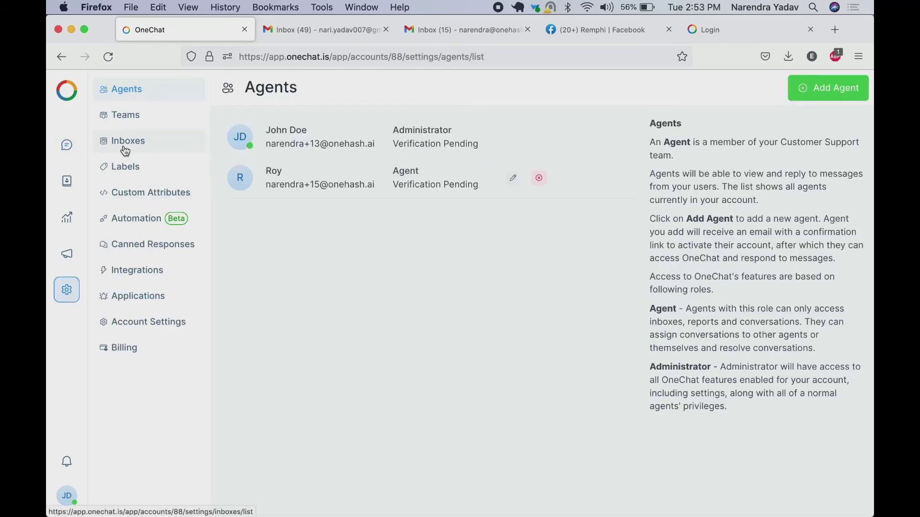
{"action": "left_click", "coordinate": [121, 146]}
{"action": "left_click", "coordinate": [434, 139]}
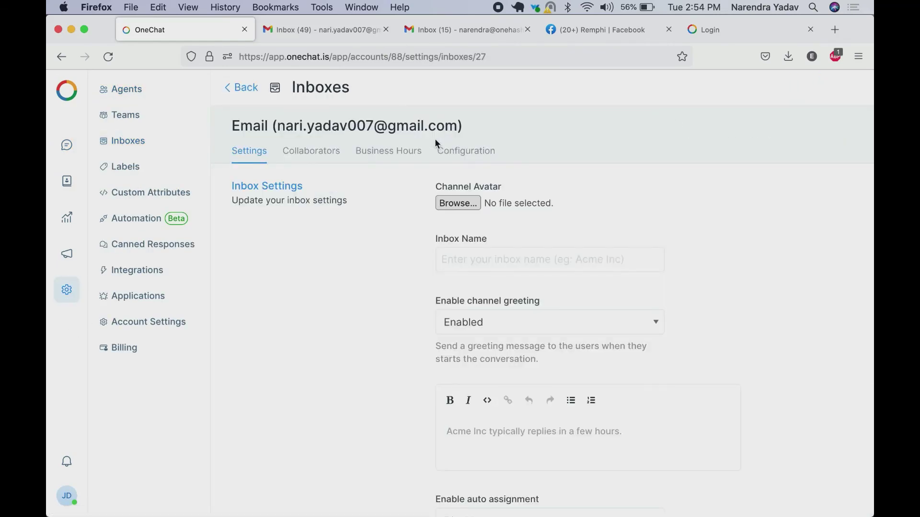
{"action": "left_click", "coordinate": [128, 140]}
Set Enable CSAT to Enabled for the India OneHash inbox and go back to conversations
{"action": "left_click", "coordinate": [435, 231]}
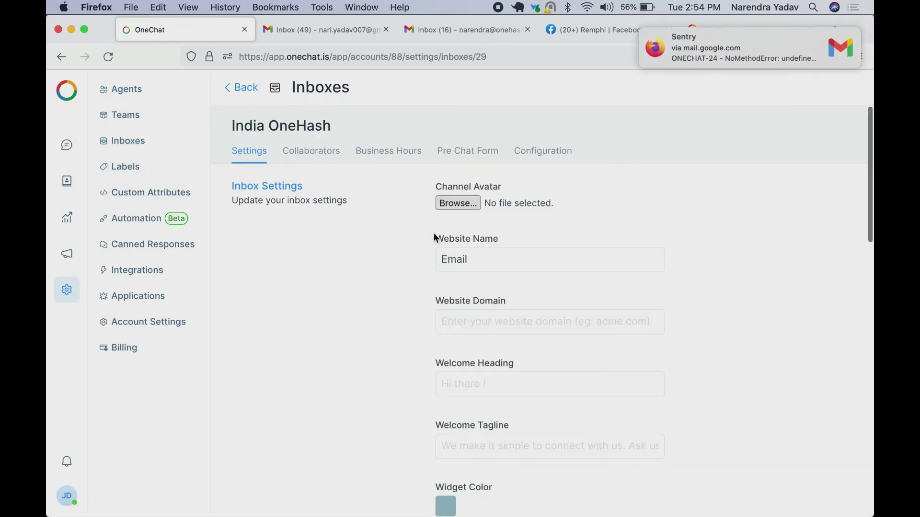
{"action": "scroll", "coordinate": [431, 236], "scroll_direction": "down", "scroll_amount": 4}
{"action": "scroll", "coordinate": [395, 276], "scroll_direction": "up", "scroll_amount": 1}
{"action": "scroll", "coordinate": [395, 275], "scroll_direction": "down", "scroll_amount": 10}
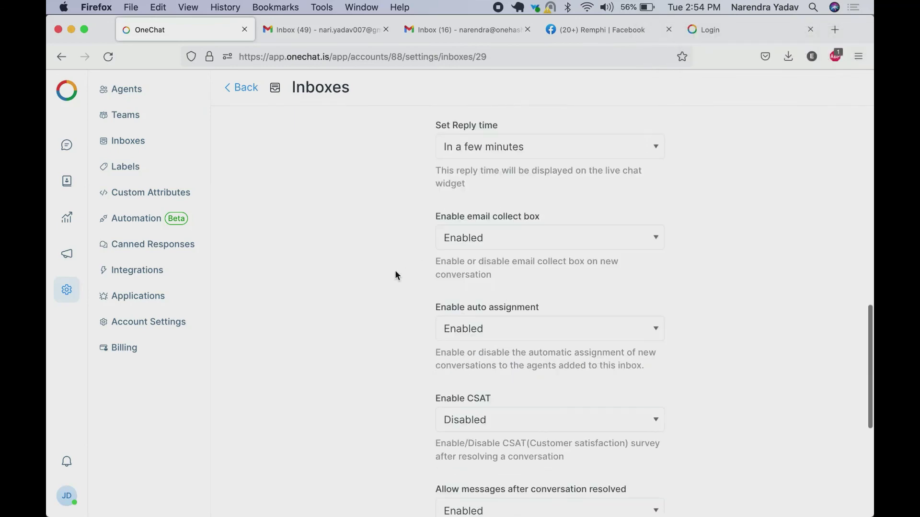
{"action": "left_click", "coordinate": [477, 321]}
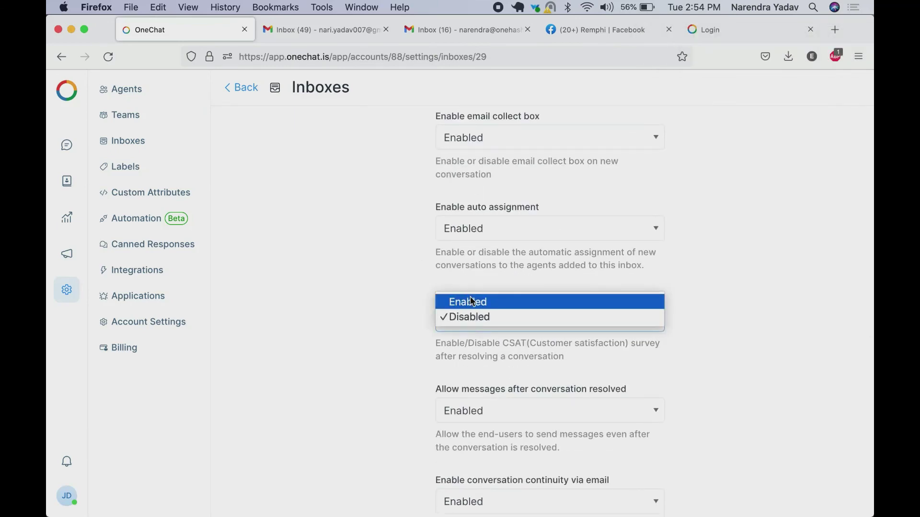
{"action": "left_click", "coordinate": [470, 300]}
{"action": "scroll", "coordinate": [380, 258], "scroll_direction": "down", "scroll_amount": 4}
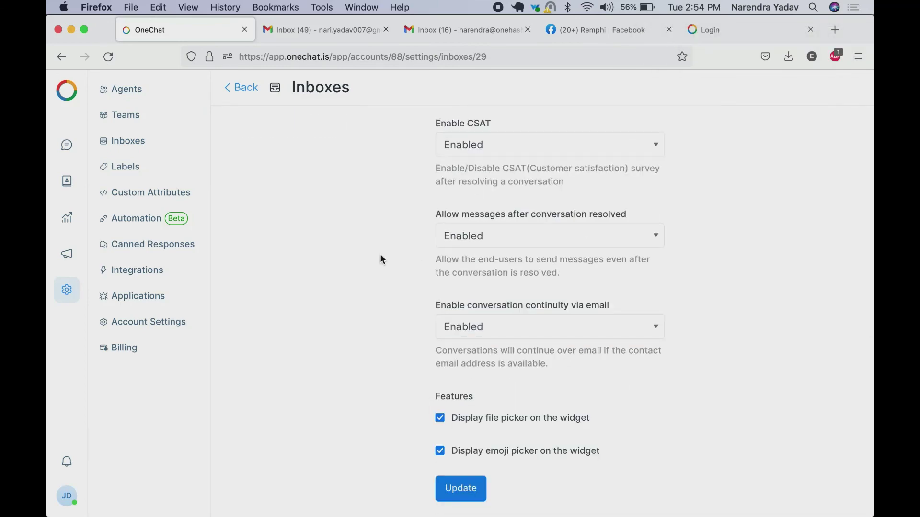
{"action": "left_click", "coordinate": [67, 145]}
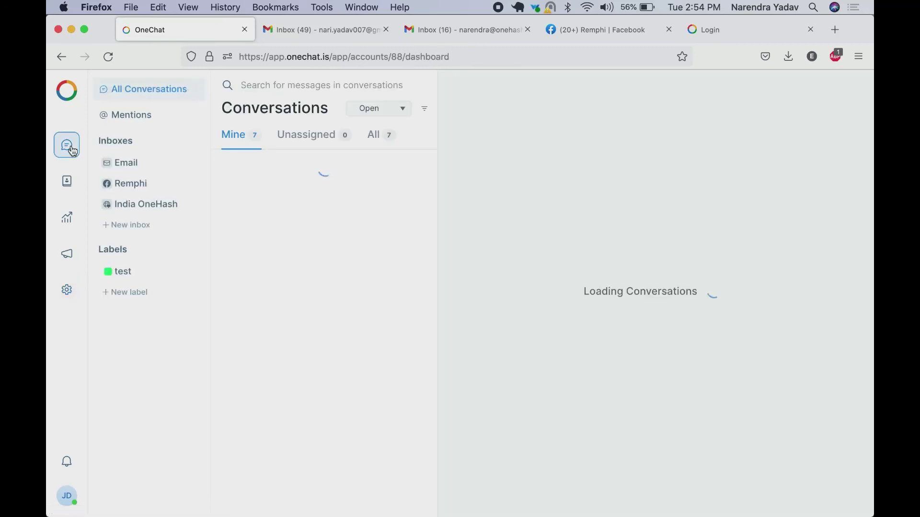
Resolve the website visitor's conversation in the India OneHash inbox
{"action": "left_click", "coordinate": [147, 205]}
{"action": "left_click", "coordinate": [333, 192]}
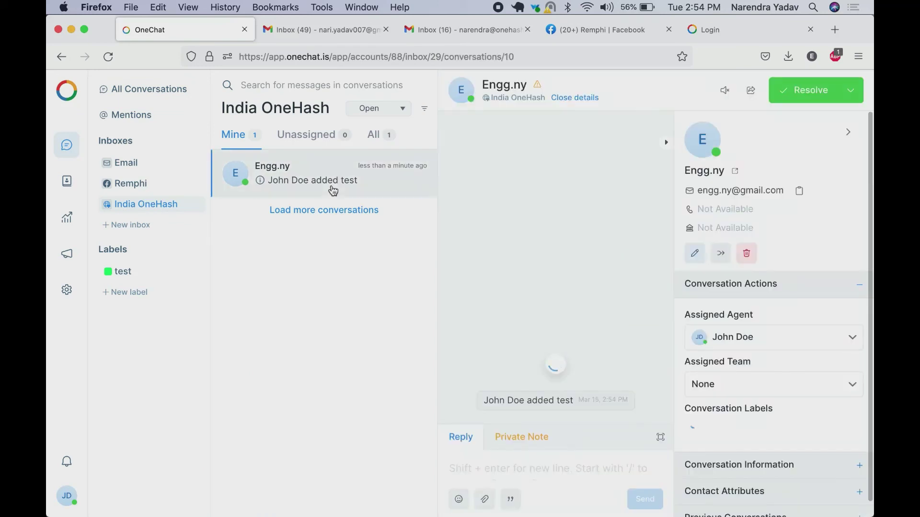
{"action": "left_click", "coordinate": [815, 86]}
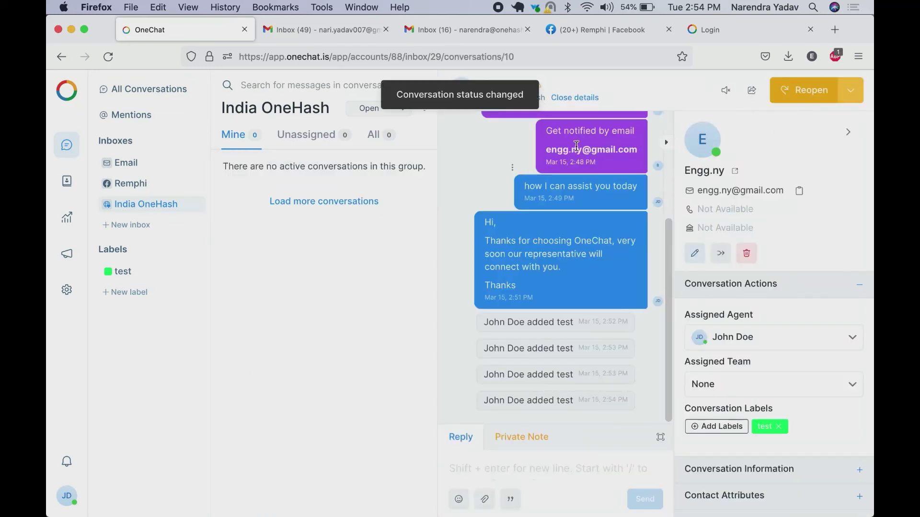
Check the chat widget on the OneHash website's Login tab, then come back to OneChat
{"action": "left_click", "coordinate": [732, 28]}
{"action": "scroll", "coordinate": [736, 304], "scroll_direction": "down", "scroll_amount": 5}
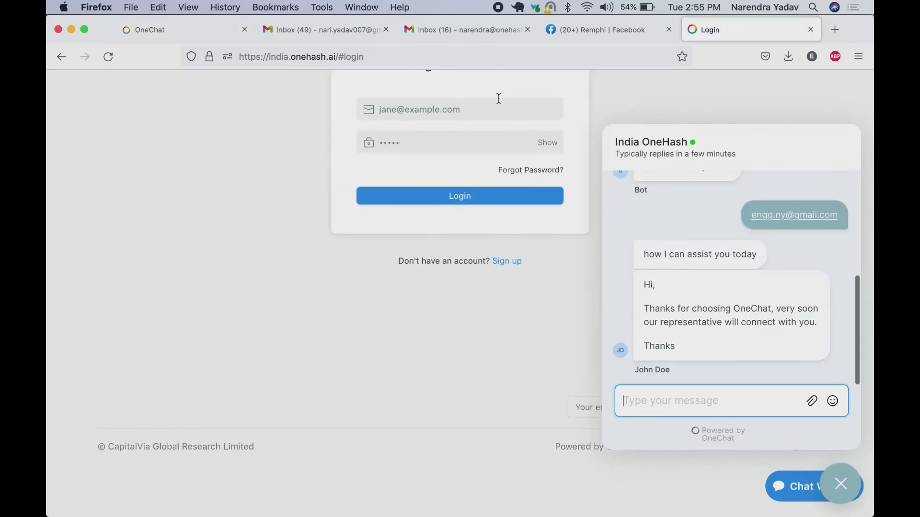
{"action": "left_click", "coordinate": [185, 29]}
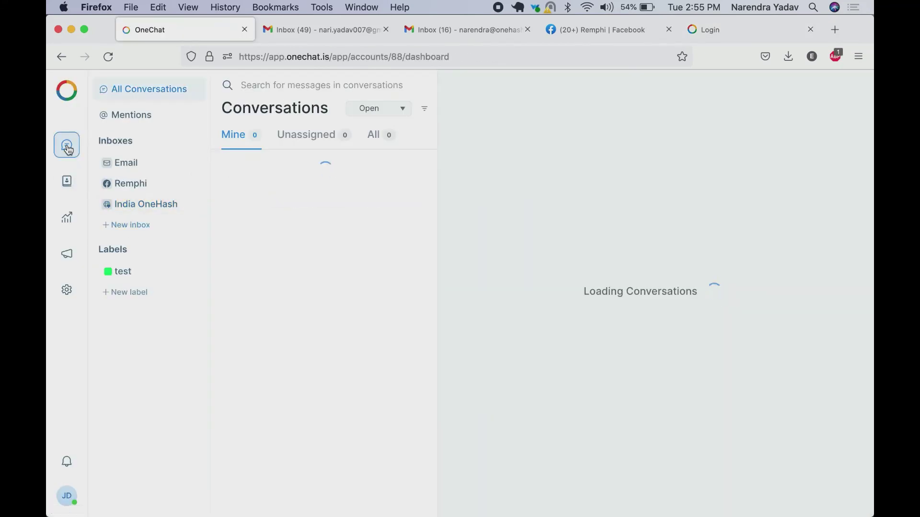
Browse the Contacts list, then the Overview, CSAT and Agents reports
{"action": "left_click", "coordinate": [67, 190]}
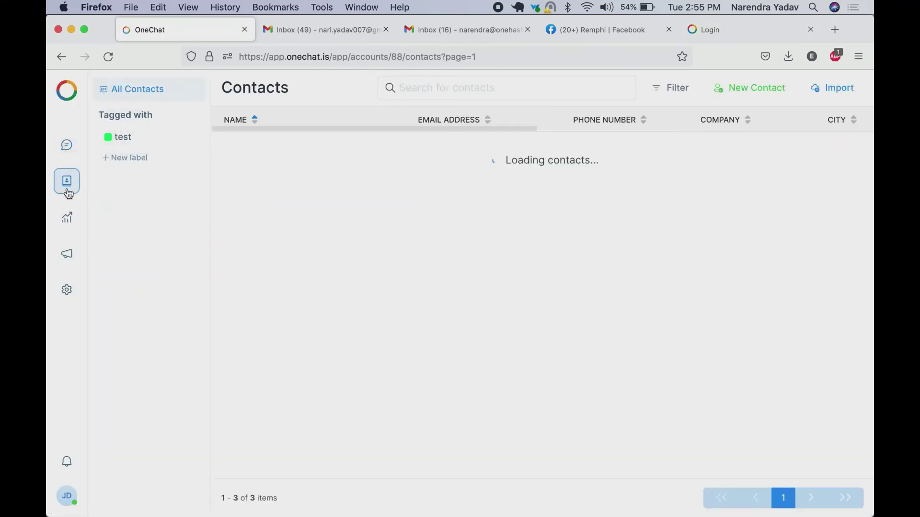
{"action": "left_click", "coordinate": [70, 223]}
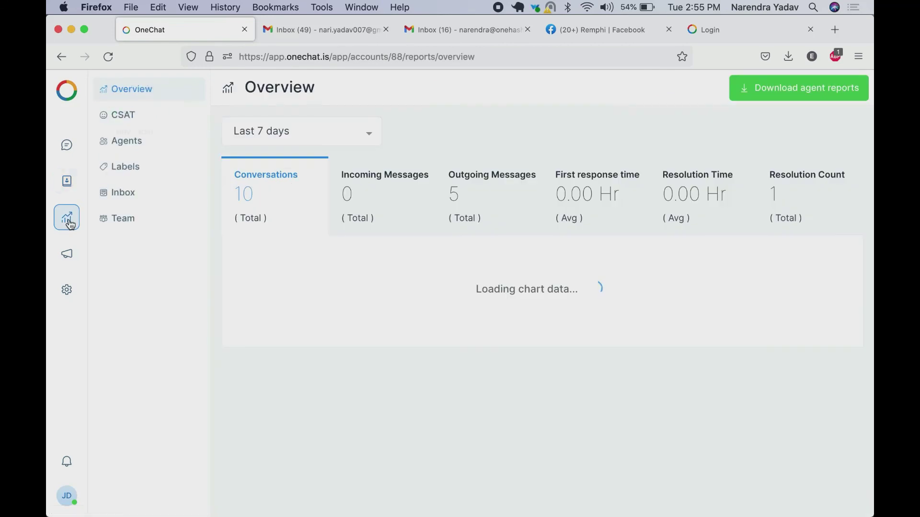
{"action": "left_click", "coordinate": [124, 116]}
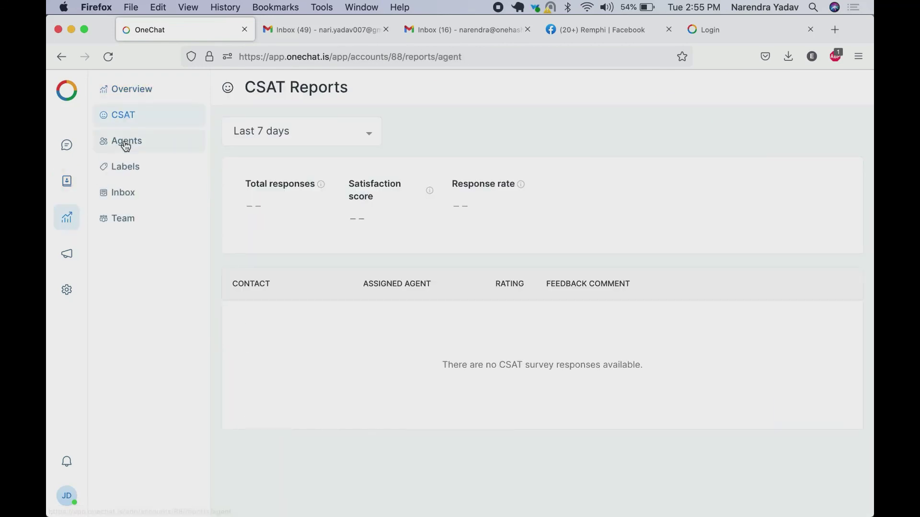
{"action": "left_click", "coordinate": [126, 144]}
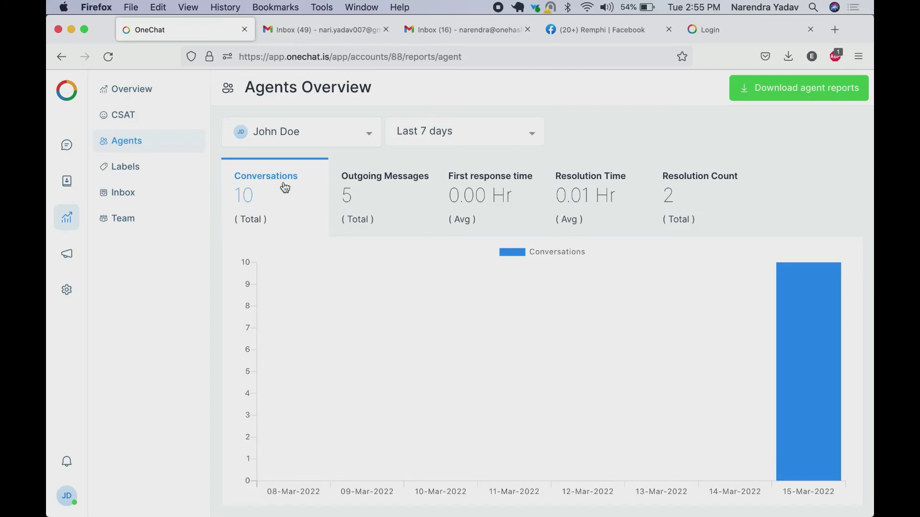
View the Labels report, then the Inbox report for the Remphi inbox
{"action": "left_click", "coordinate": [126, 168]}
{"action": "left_click", "coordinate": [124, 192]}
{"action": "left_click", "coordinate": [300, 132]}
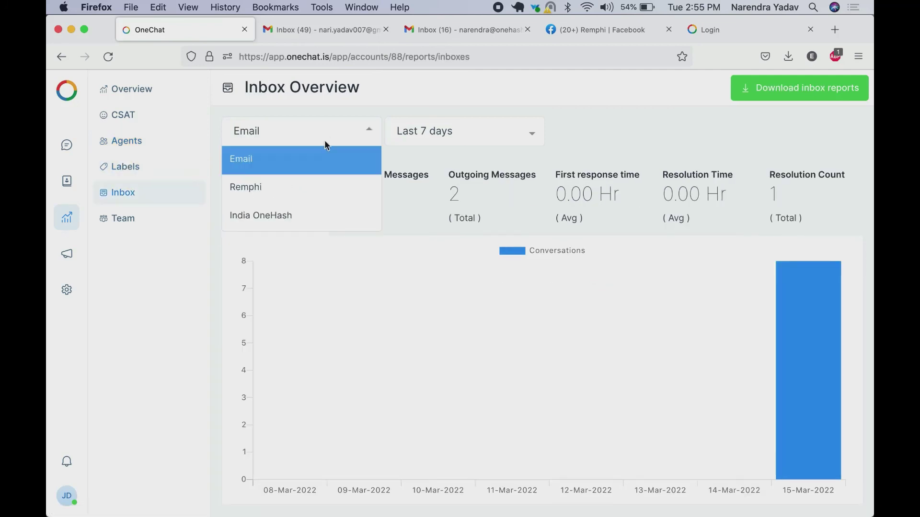
{"action": "left_click", "coordinate": [304, 187]}
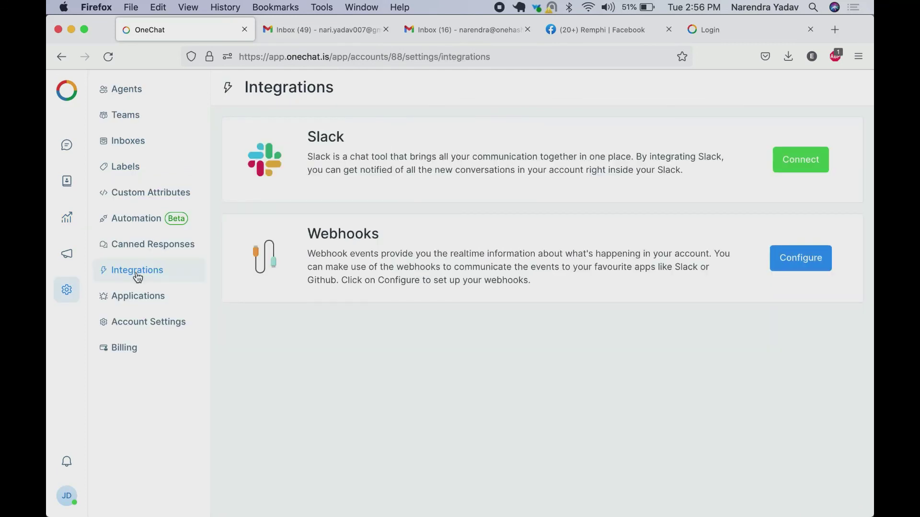
Visit Account Settings and Billing, then list plans: Free, Trial and $27 Monthly Deal
{"action": "left_click", "coordinate": [133, 326]}
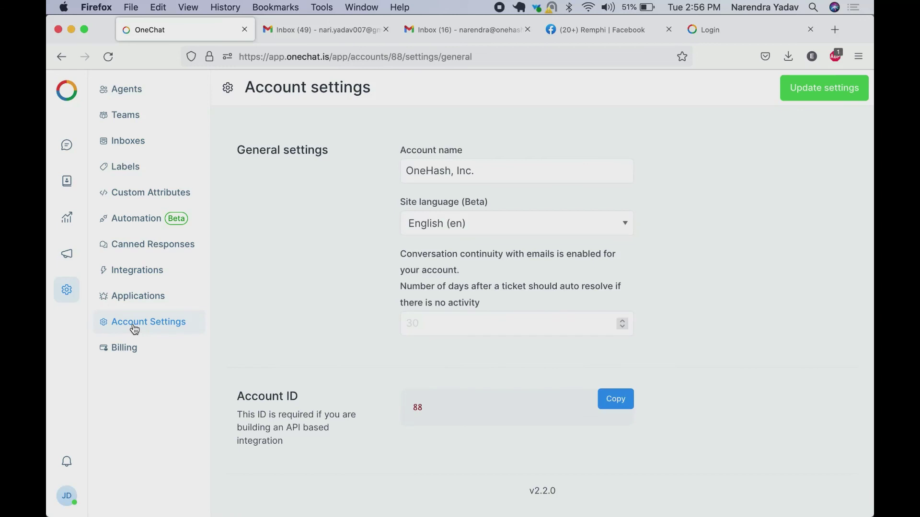
{"action": "left_click", "coordinate": [123, 353]}
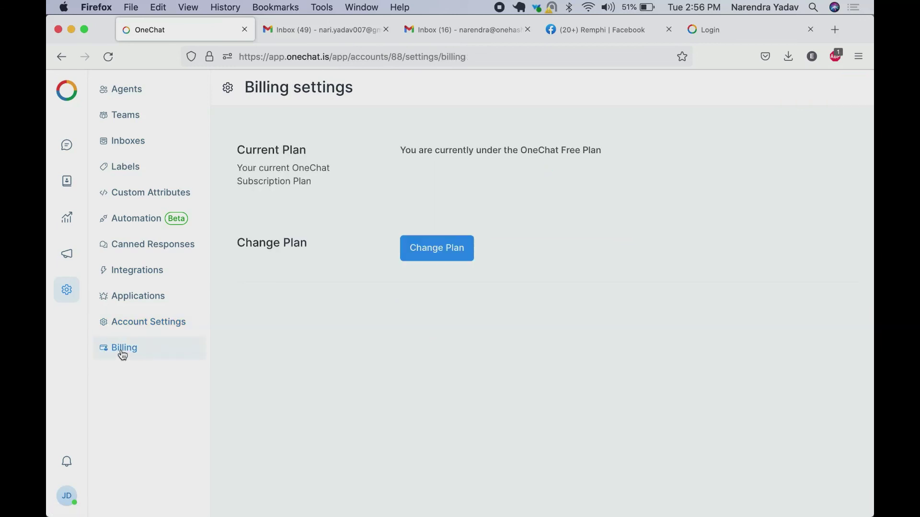
{"action": "left_click", "coordinate": [444, 250]}
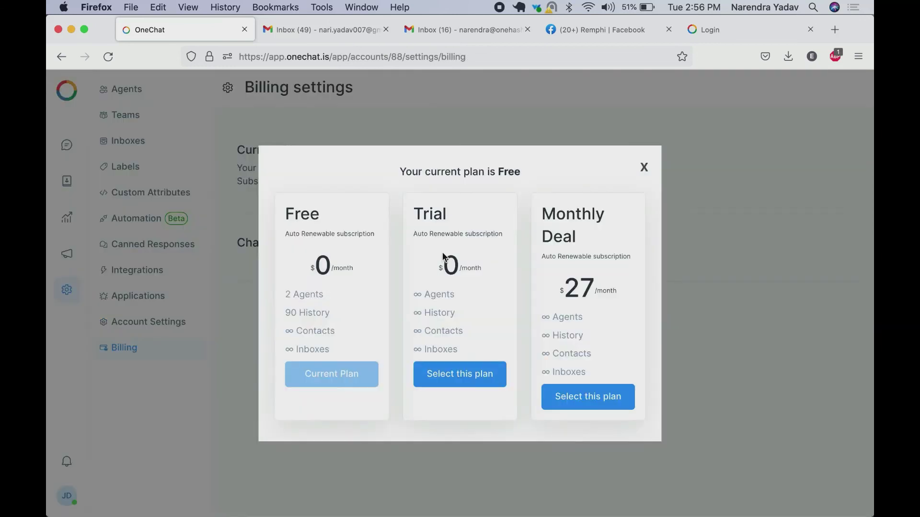